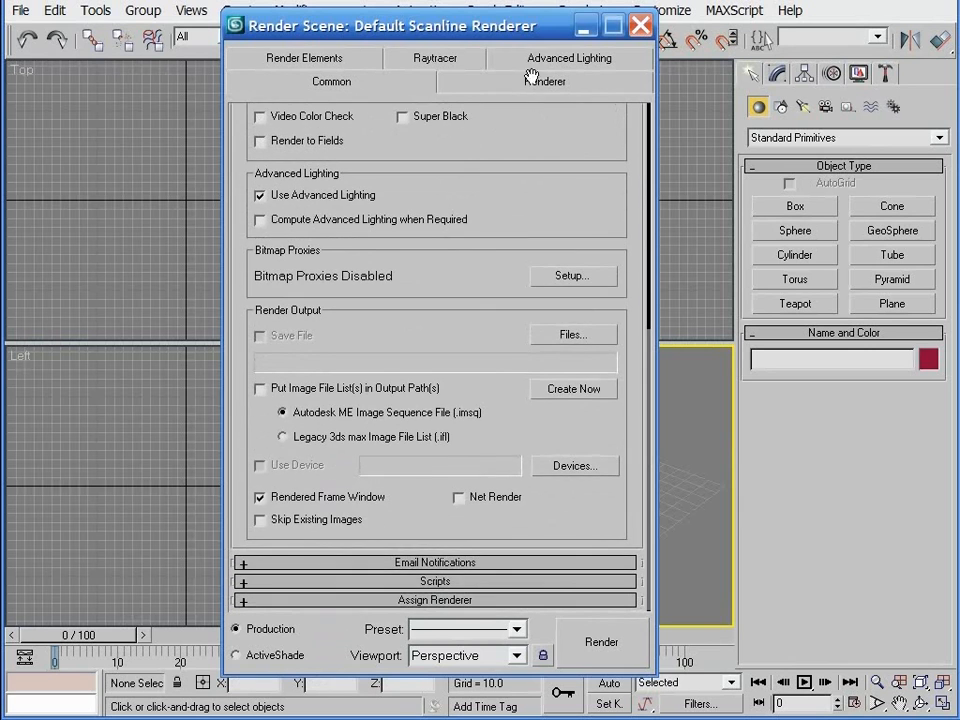
Assign V-Ray Adv 1.5 RC3 as the production renderer and open its renderer settings
left_click(553, 600)
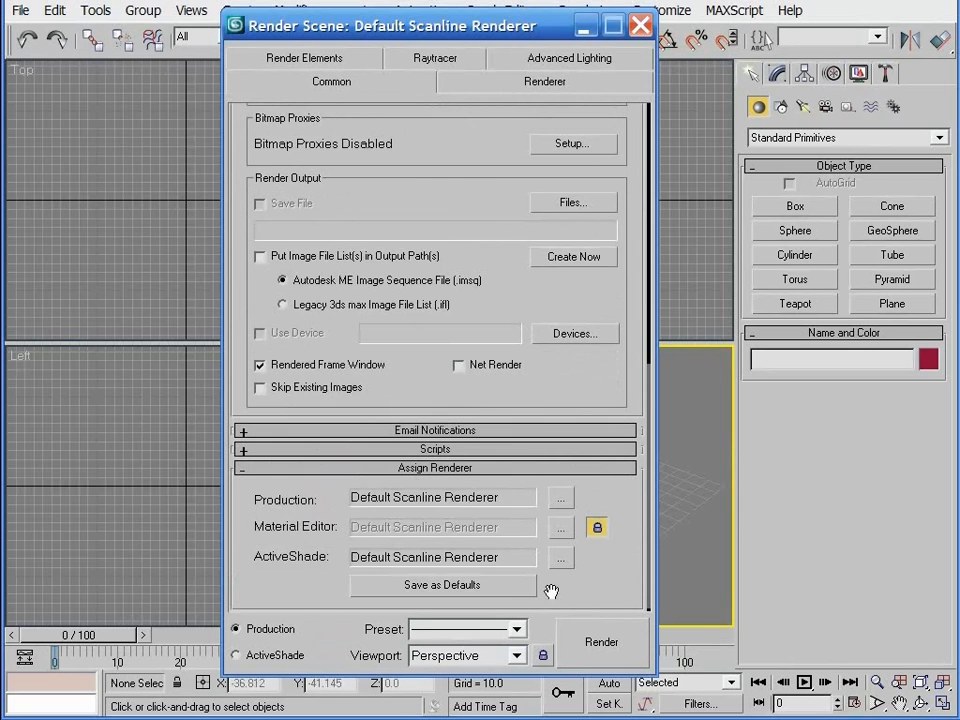
left_click(561, 503)
double_click(330, 217)
left_click(333, 57)
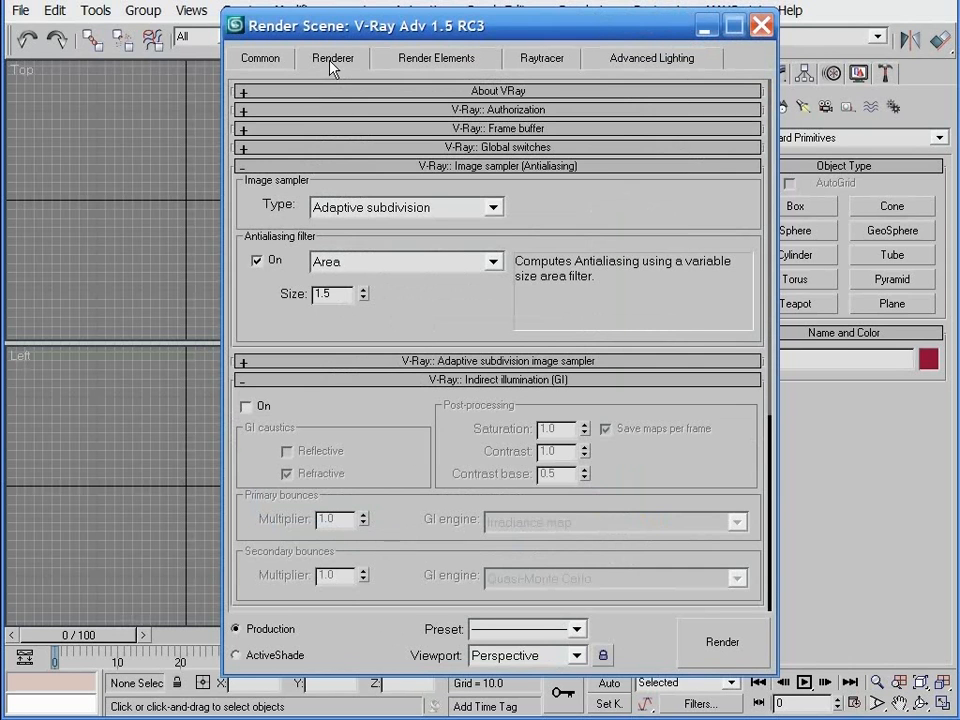
Collapse the Quasi-Monte Carlo GI, rQMC Sampler and Image sampler rollouts, leaving only Indirect illumination expanded
left_click_drag(435, 313, 428, 107)
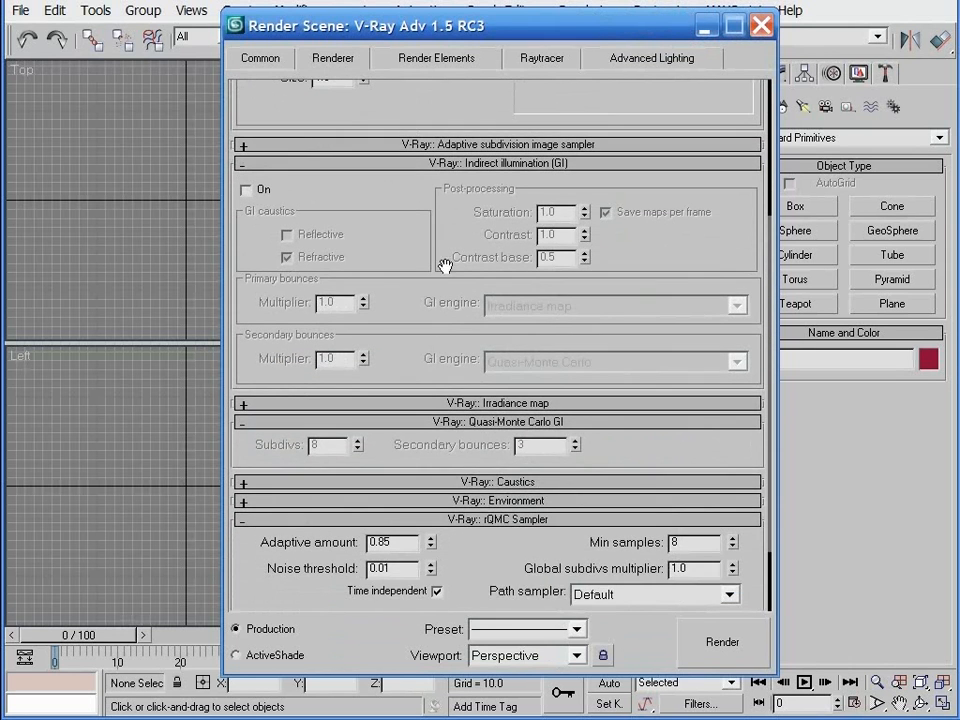
left_click_drag(441, 328, 437, 236)
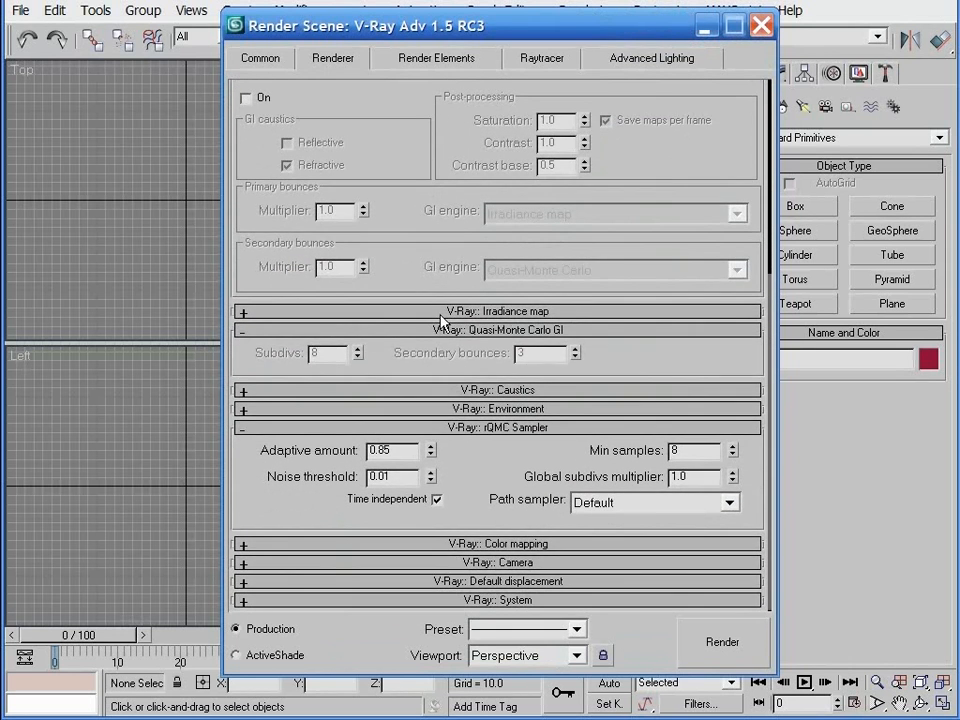
left_click(440, 331)
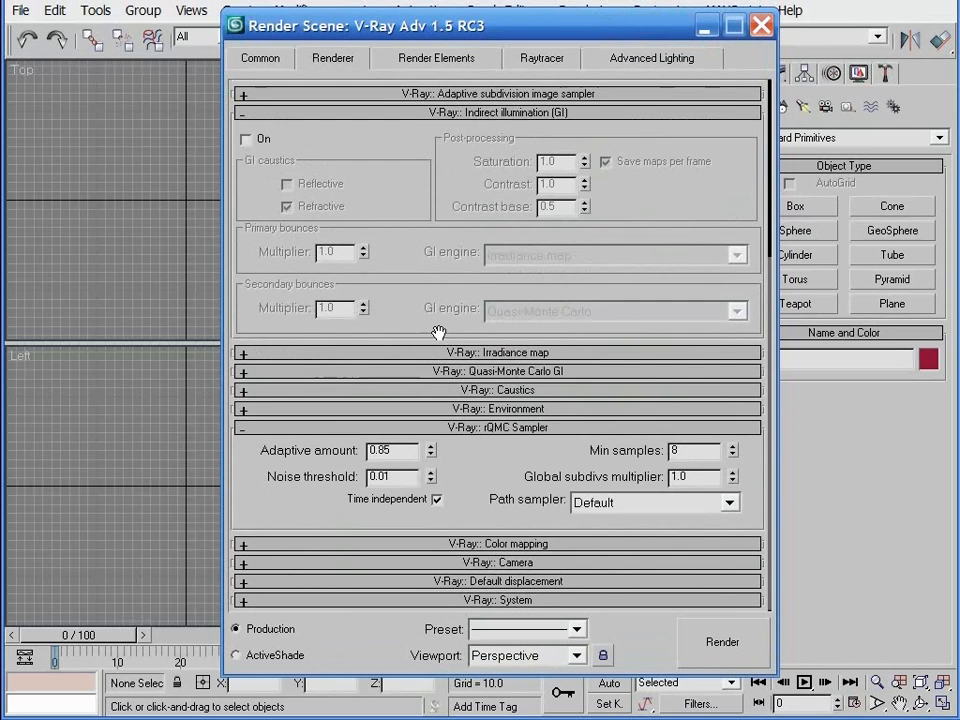
left_click(456, 426)
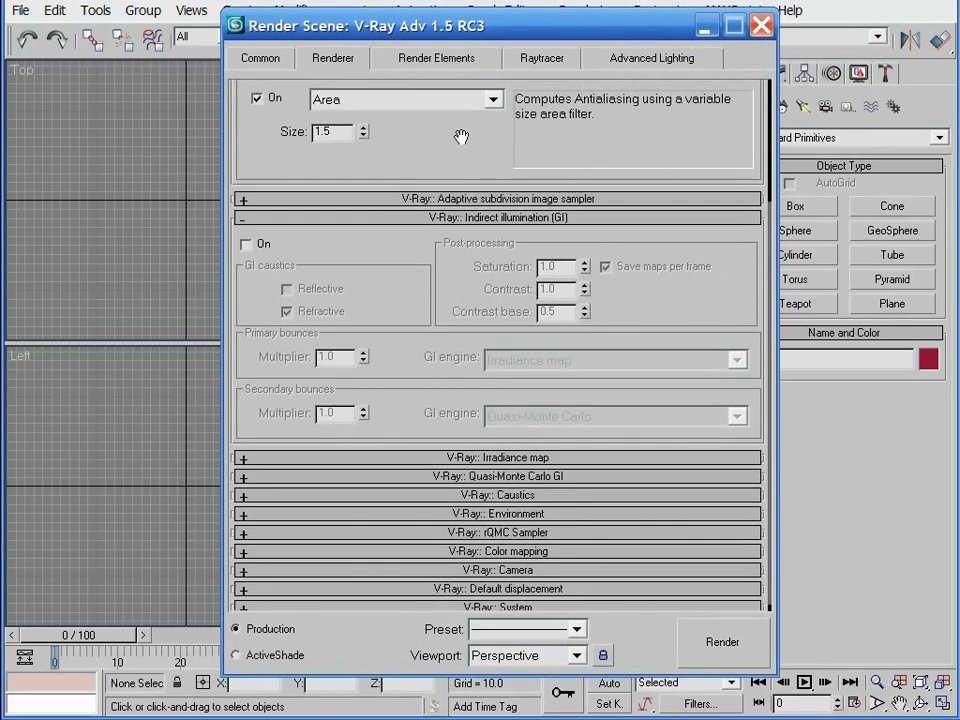
left_click_drag(456, 137, 461, 274)
left_click(461, 152)
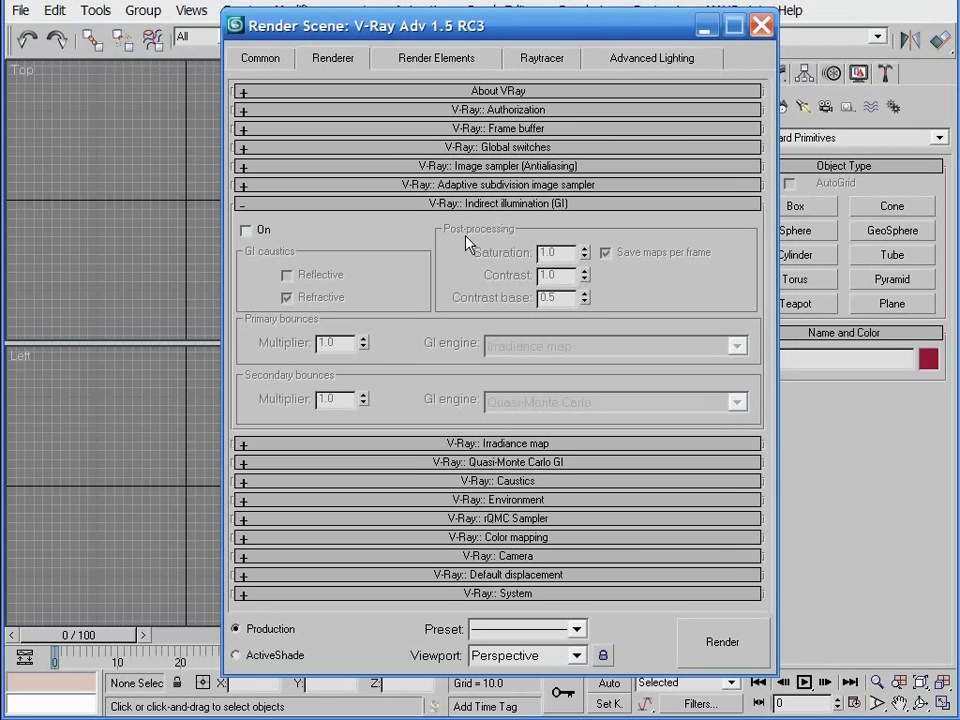
Move the About VRay and Authorization rollouts to the end of the V-Ray rollout list
left_click_drag(476, 518, 476, 604)
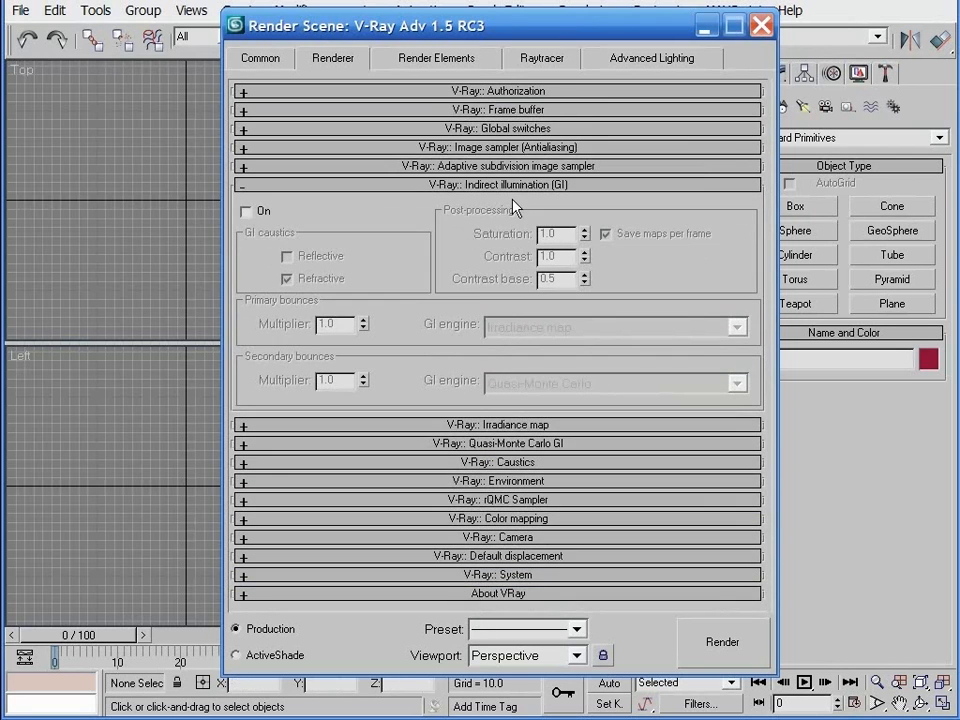
left_click_drag(505, 100, 446, 601)
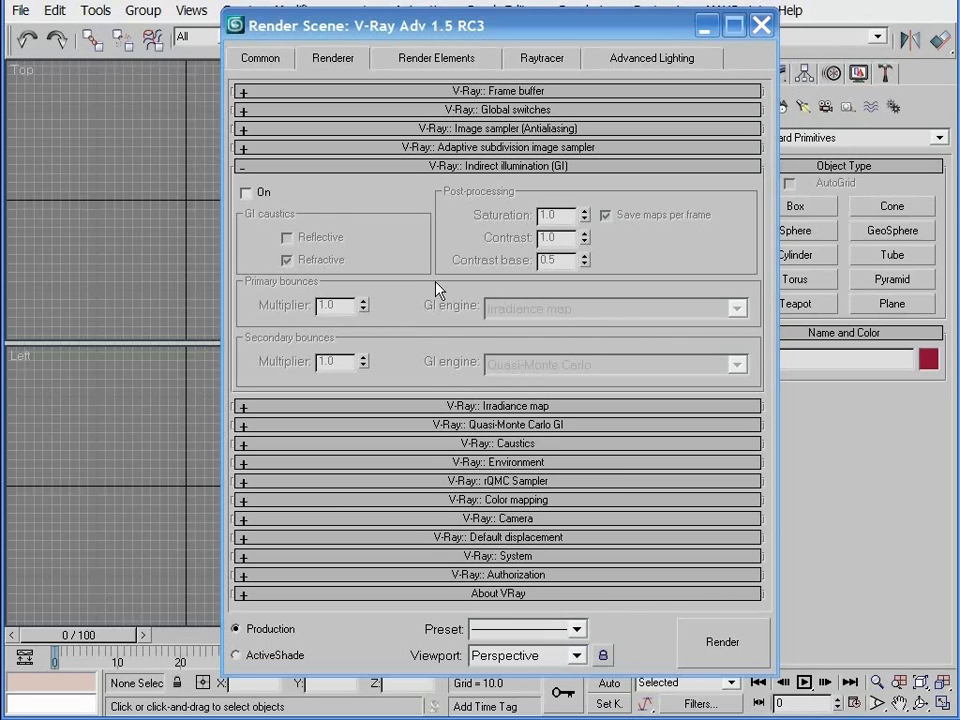
Turn on indirect illumination with Irradiance map for primary bounces and Quasi-Monte Carlo for secondary bounces
left_click(436, 167)
left_click(434, 168)
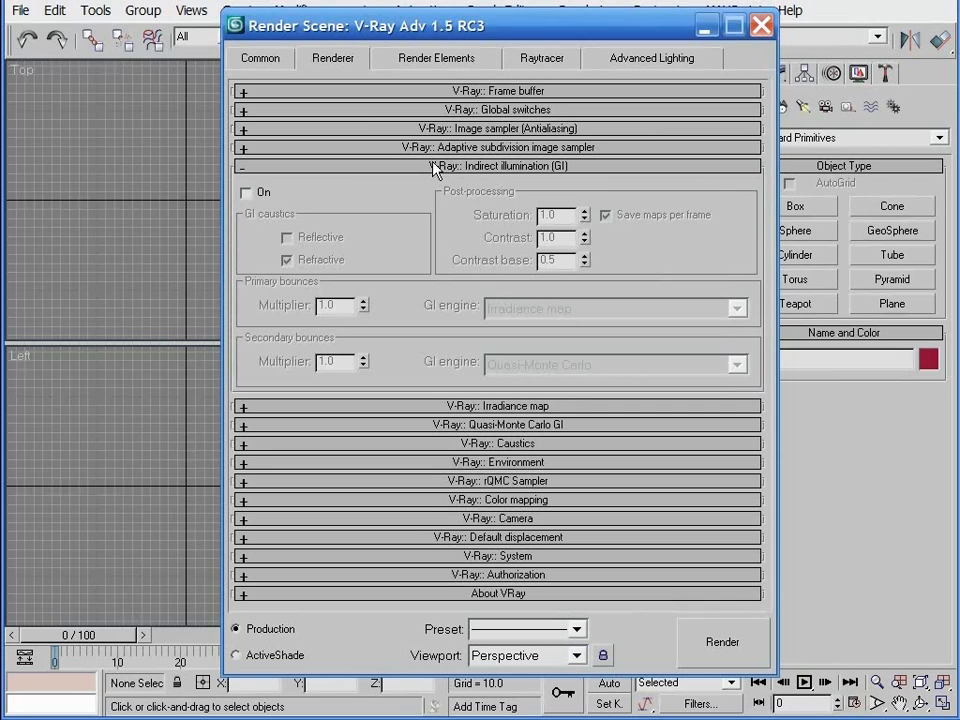
left_click(246, 193)
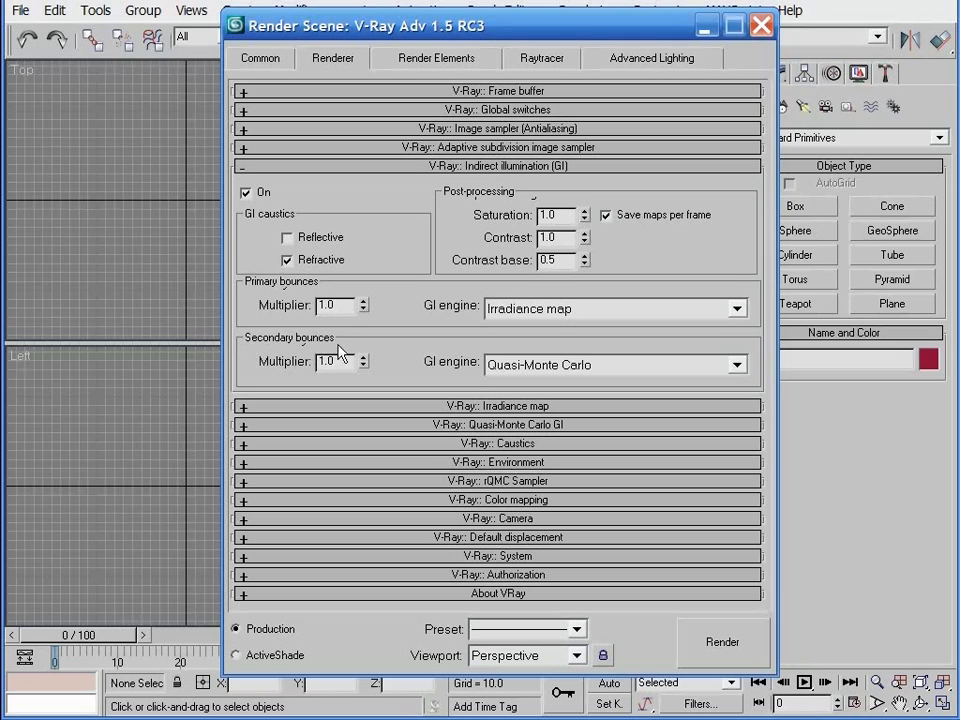
left_click(582, 312)
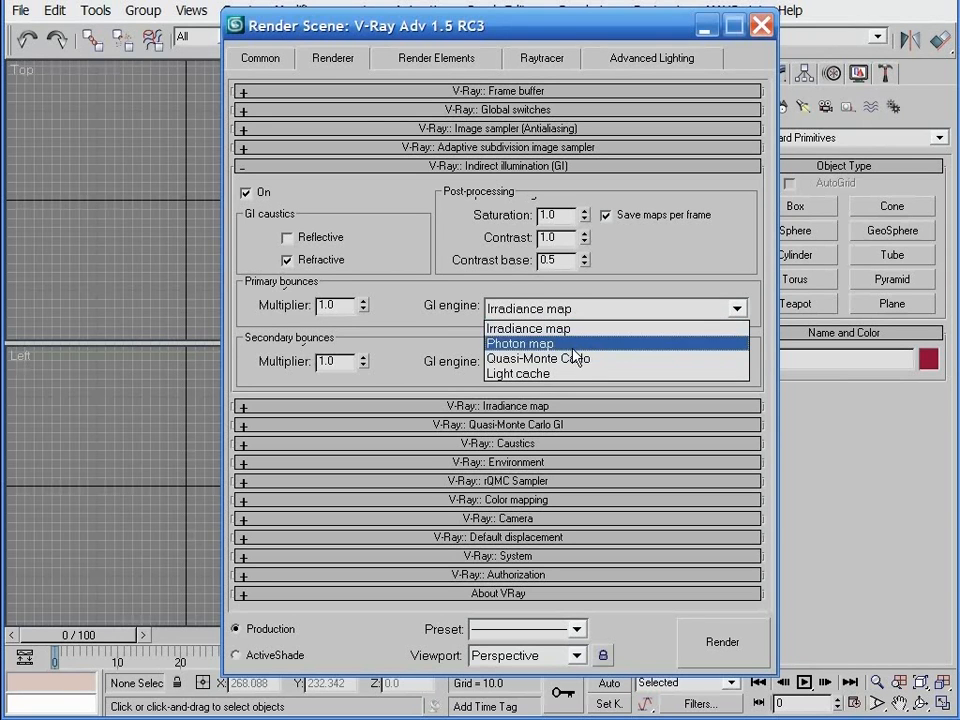
left_click(578, 328)
left_click(577, 370)
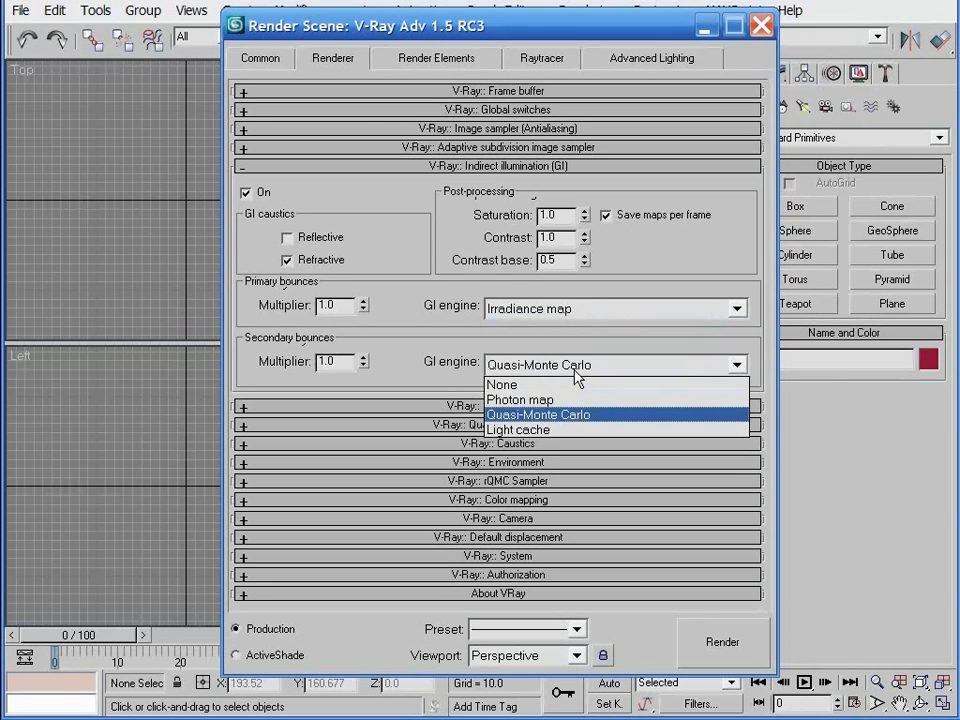
left_click(577, 370)
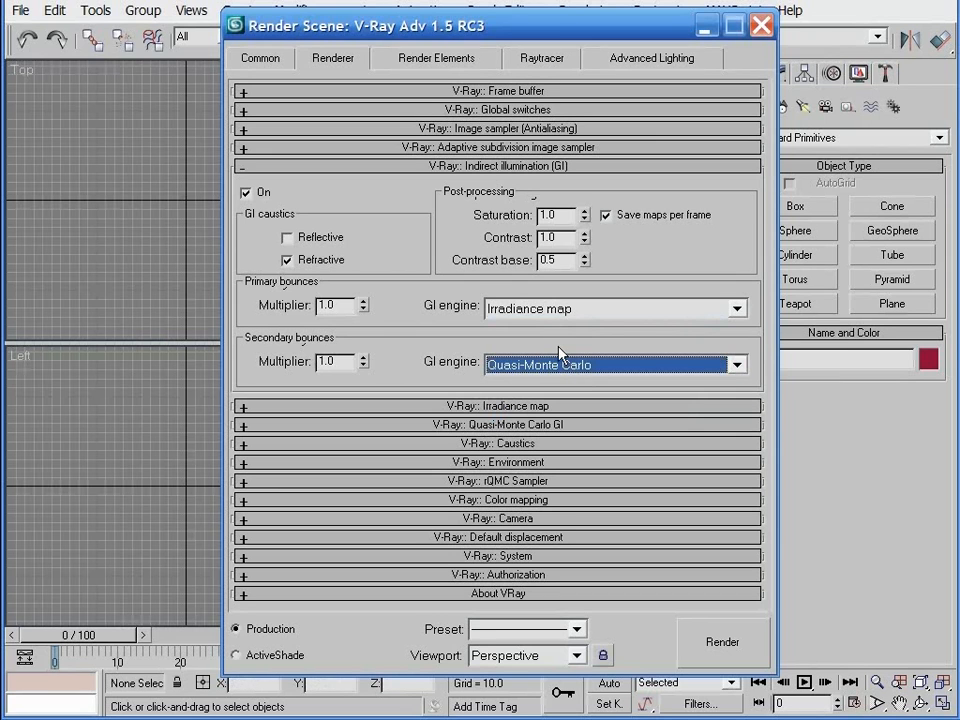
Expand the Irradiance map rollout and look over its settings
left_click(558, 407)
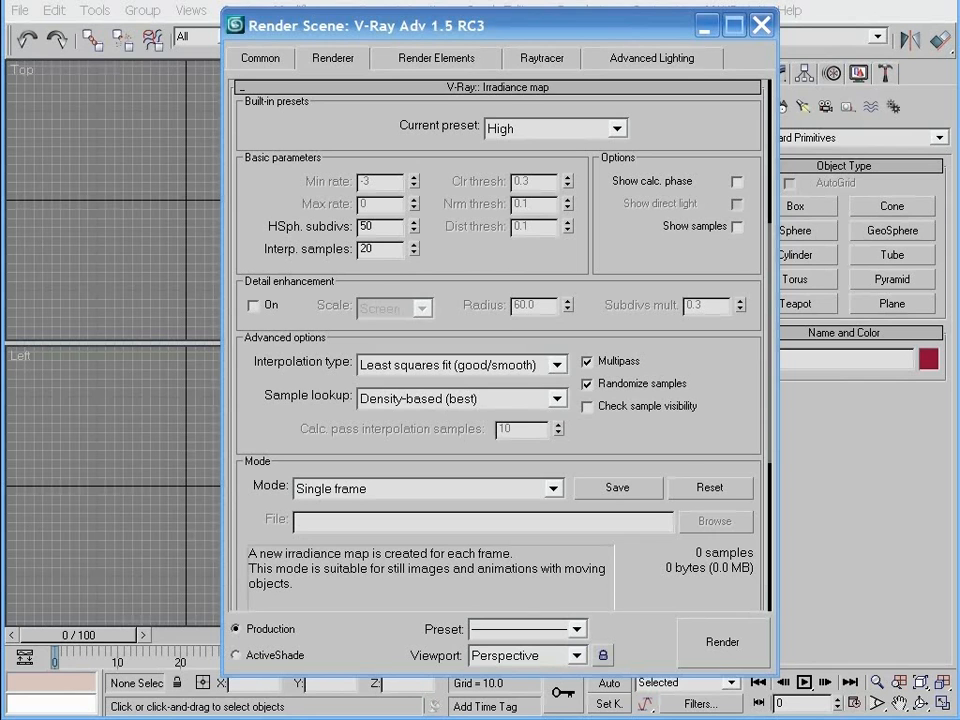
scroll(498, 345, "up", 3)
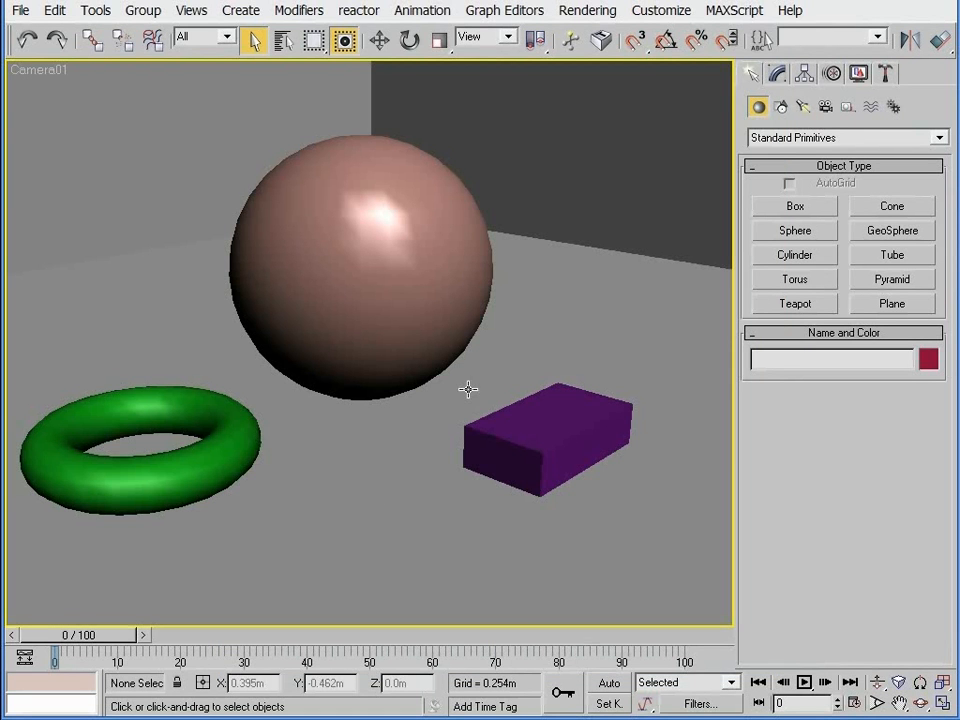
Open the V-Ray renderer settings for the Camera01 scene and review the built-in irradiance map presets
left_click(587, 10)
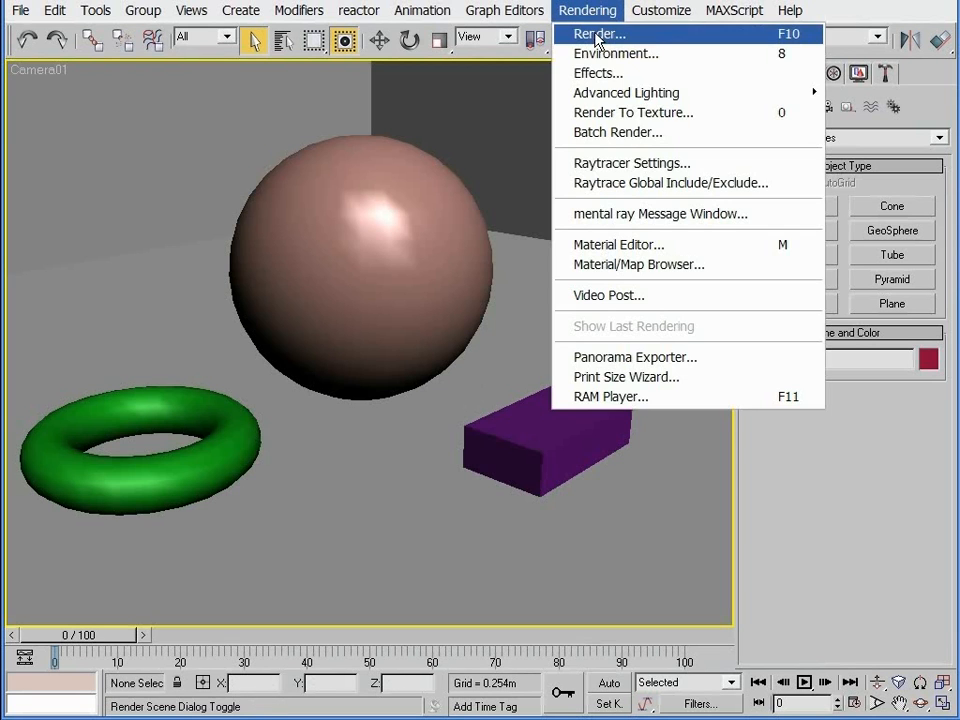
left_click(597, 36)
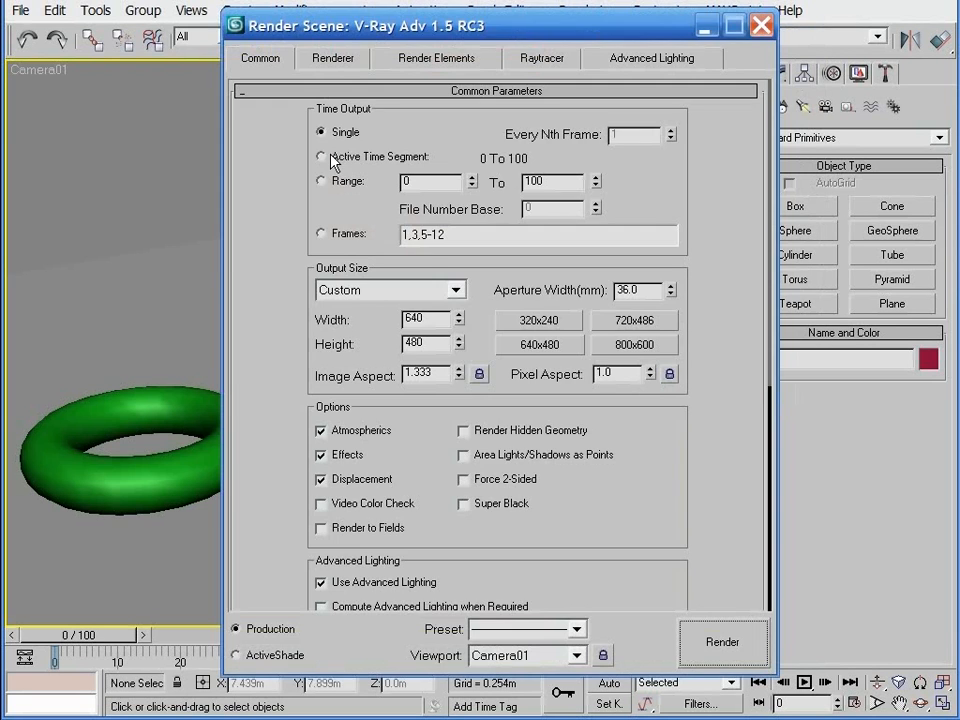
left_click(338, 59)
left_click_drag(396, 388, 376, 121)
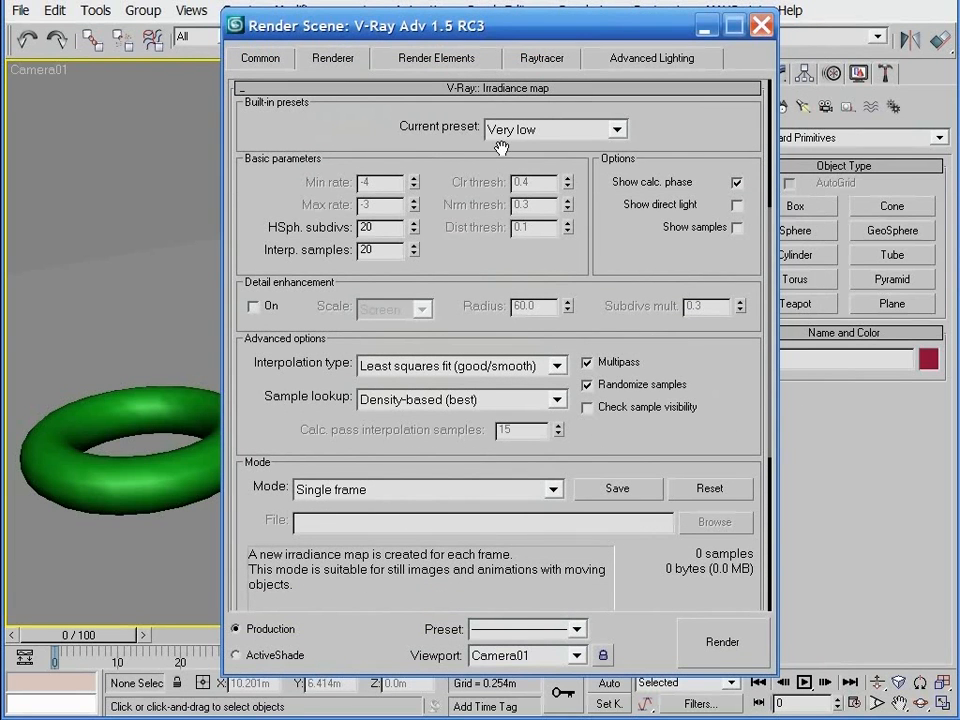
left_click(540, 134)
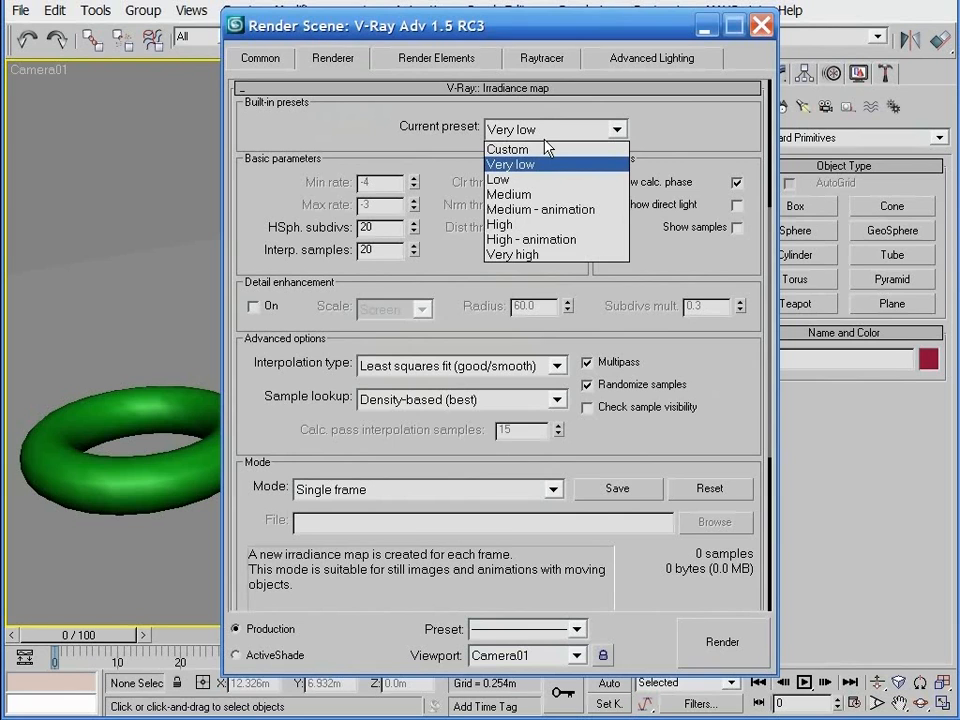
left_click(617, 129)
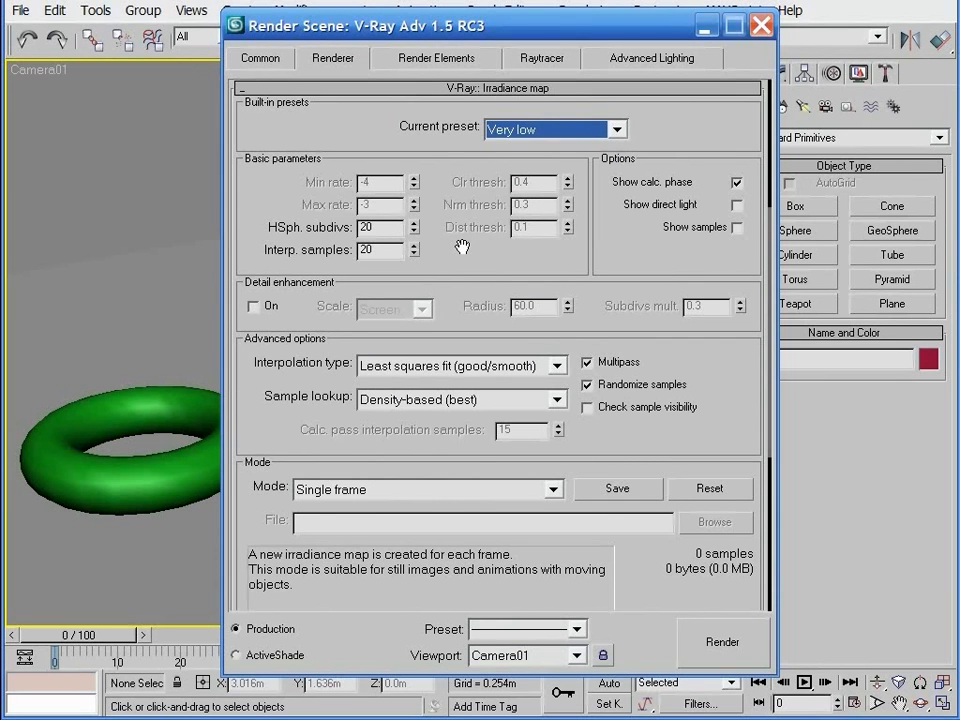
Step through the built-in irradiance map presets and settle on Low
left_click(503, 131)
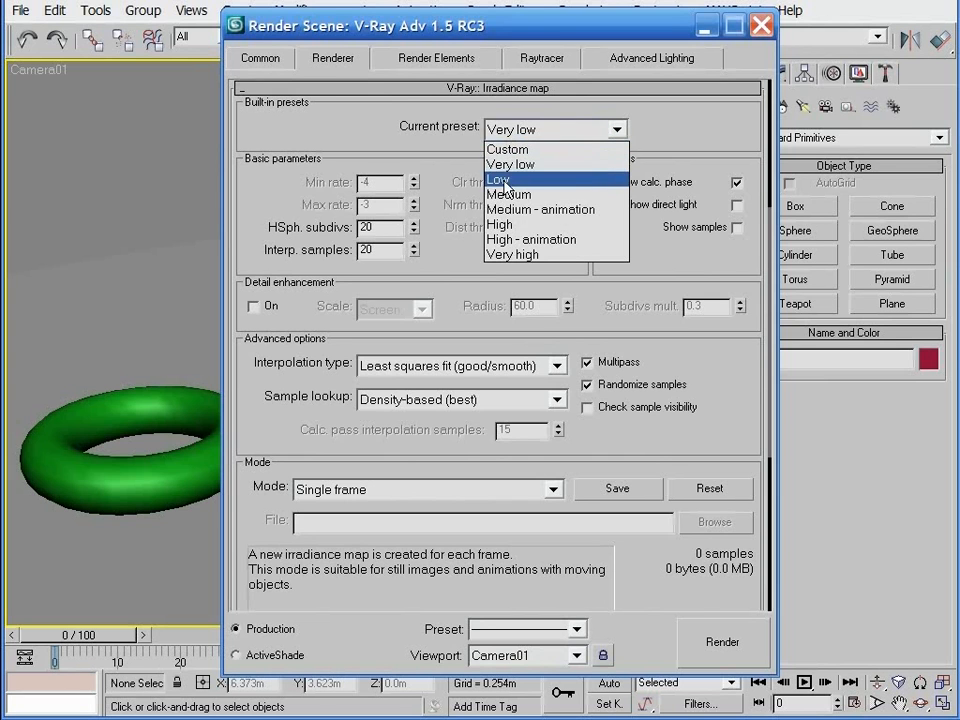
left_click(504, 207)
key("Down")
key("Down")
key("Up")
key("Up")
key("Up")
key("Up")
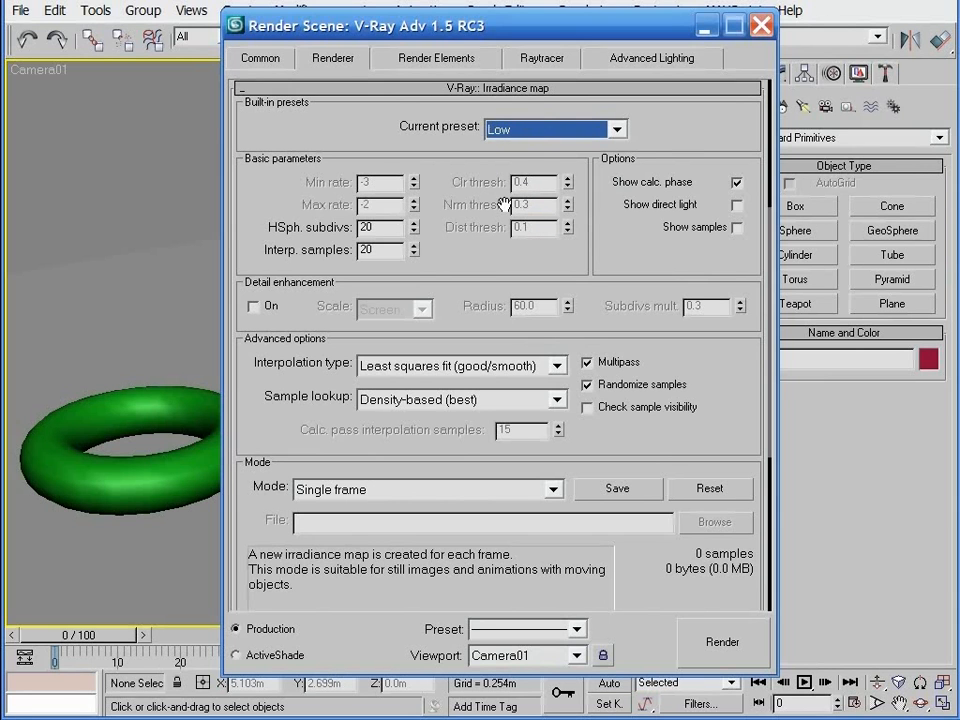
Switch the irradiance map preset to Custom to check the editable parameters, and return it to Low
left_click(514, 135)
left_click(516, 148)
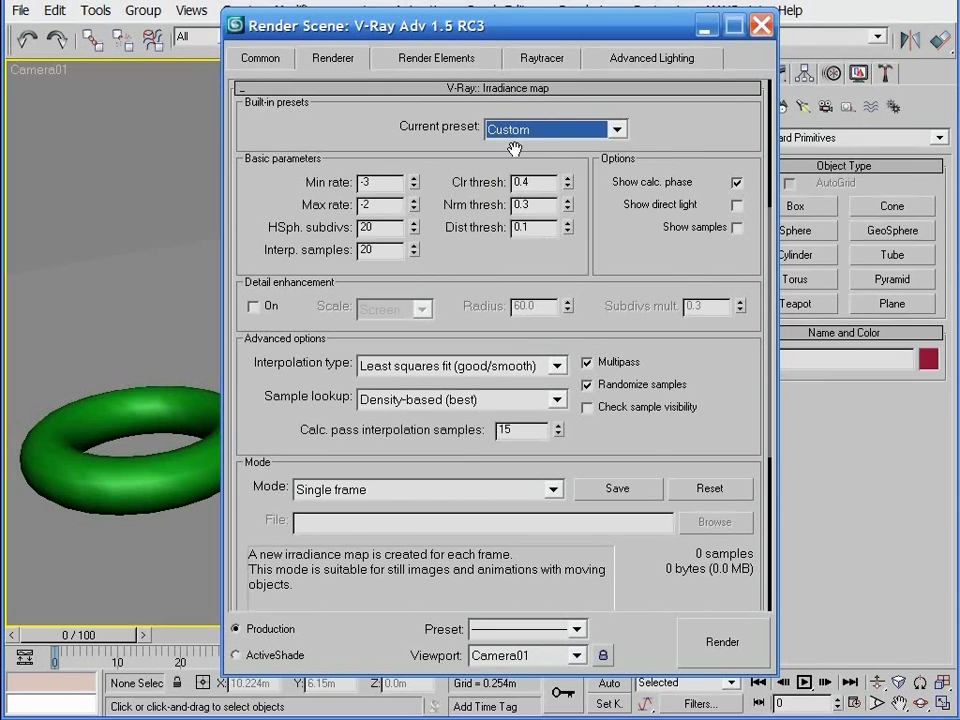
mouse_move(515, 183)
left_mouse_down()
mouse_move(546, 184)
mouse_move(519, 183)
left_mouse_up()
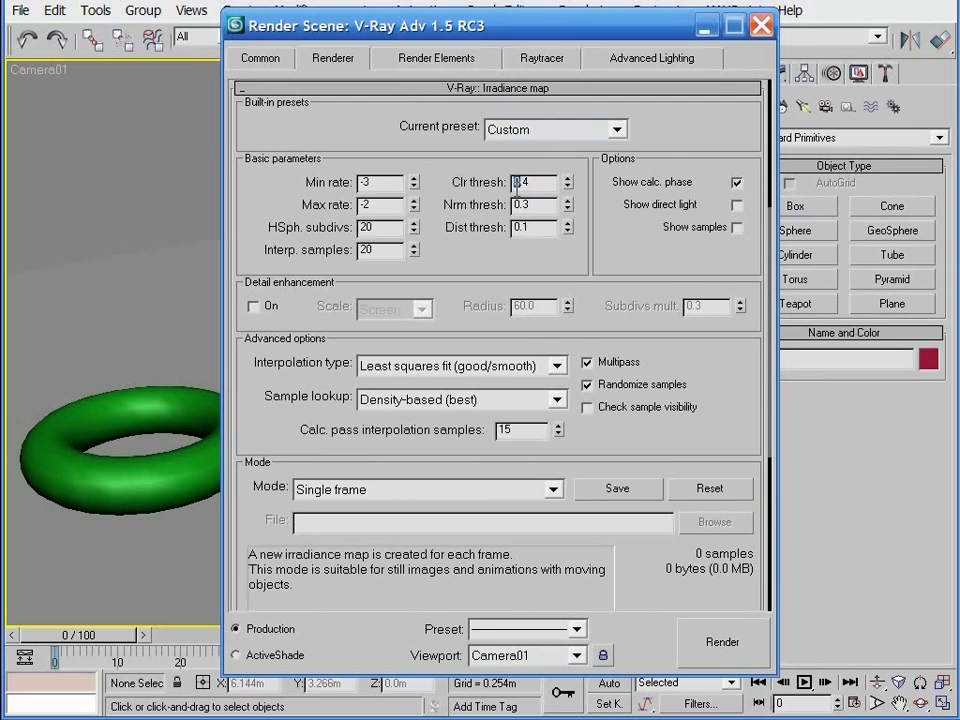
left_click(519, 143)
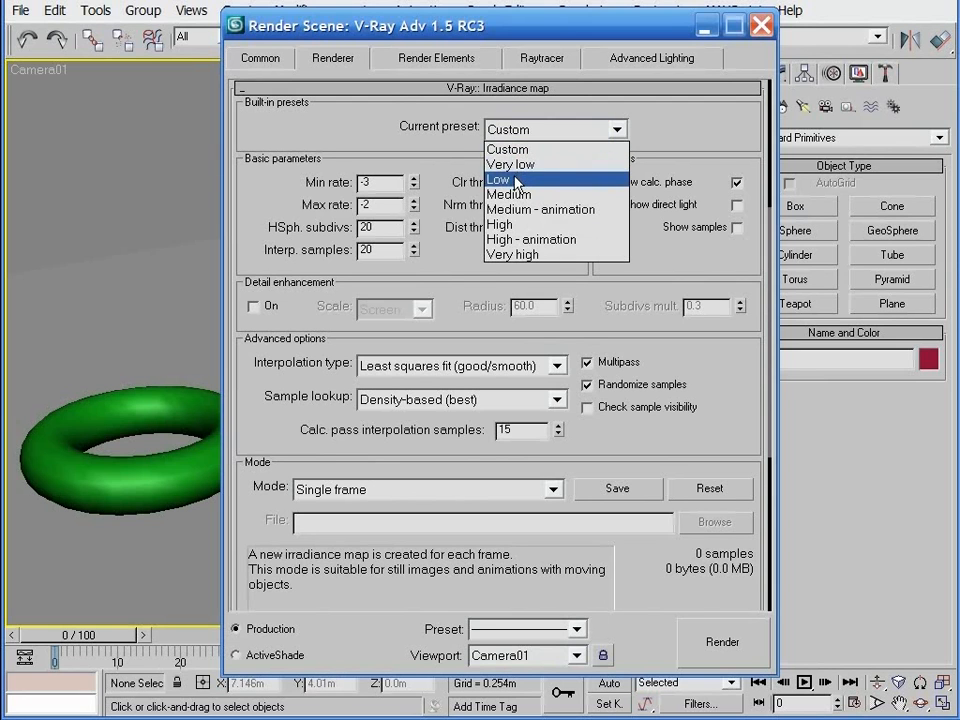
left_click(505, 179)
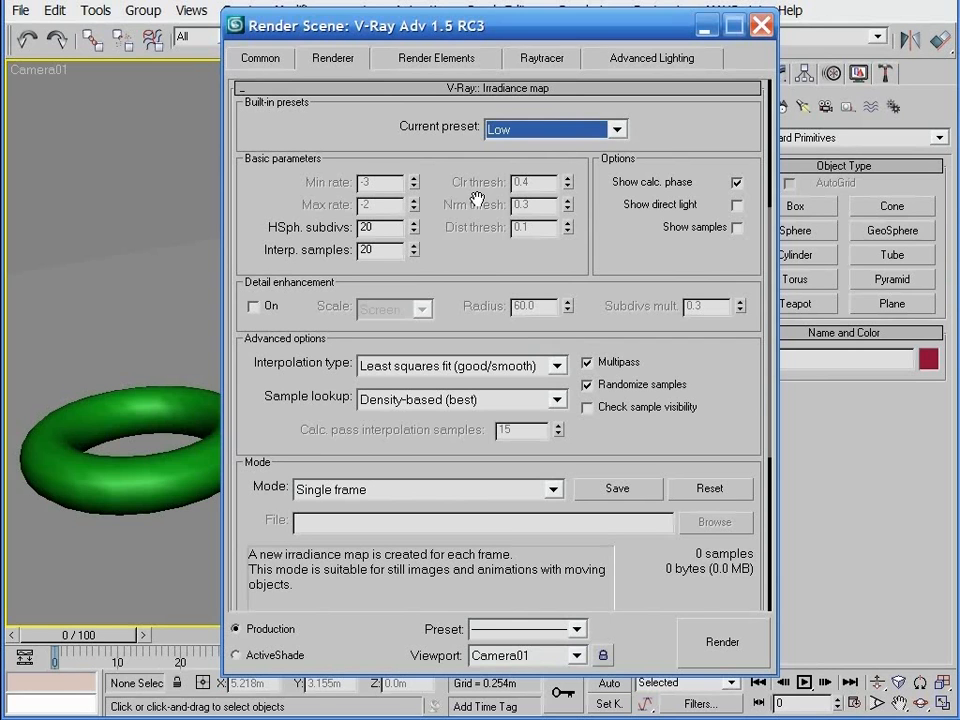
Set the irradiance map preset to Custom and reset both the min rate and max rate to 0
left_click(506, 130)
left_click(505, 148)
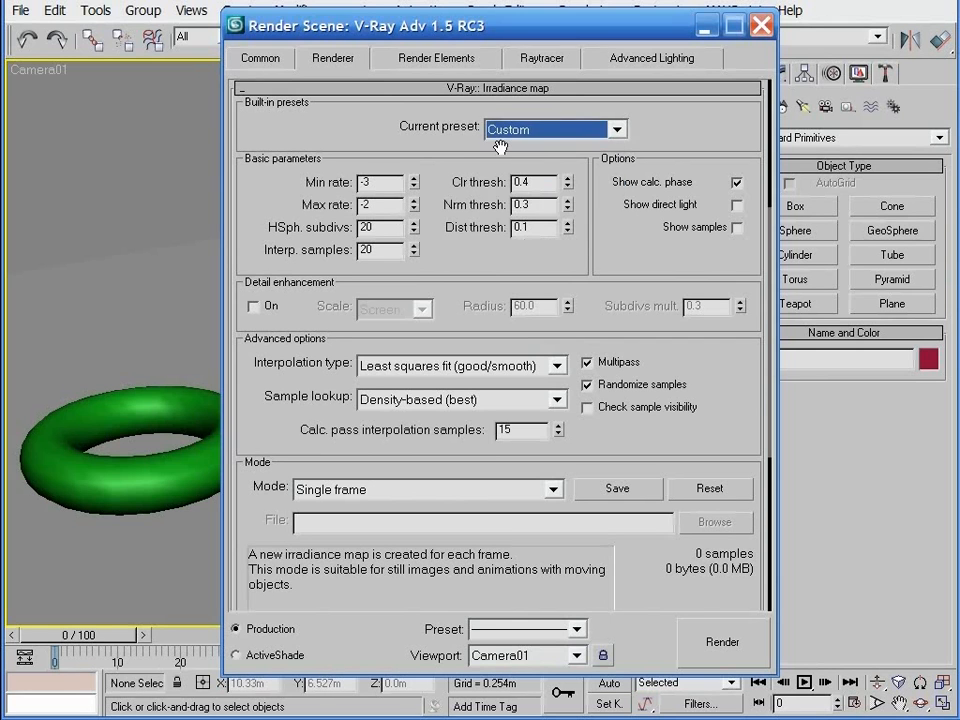
right_click(412, 185)
right_click(414, 206)
Keep the calculation phase display enabled and render the Camera01 view
left_click(737, 184)
left_click(737, 184)
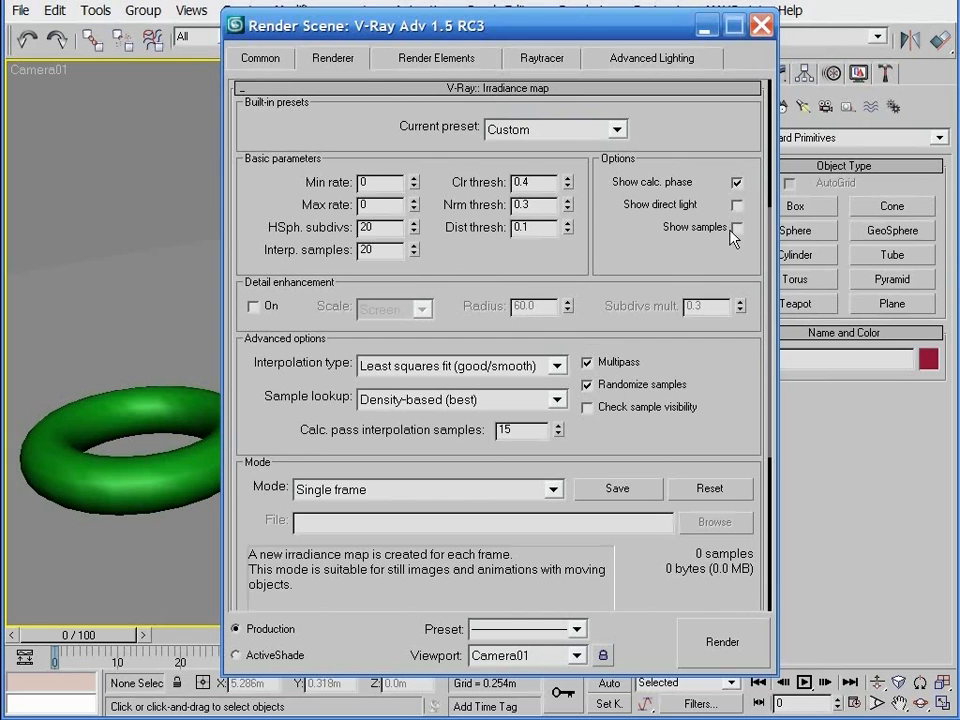
left_click(722, 643)
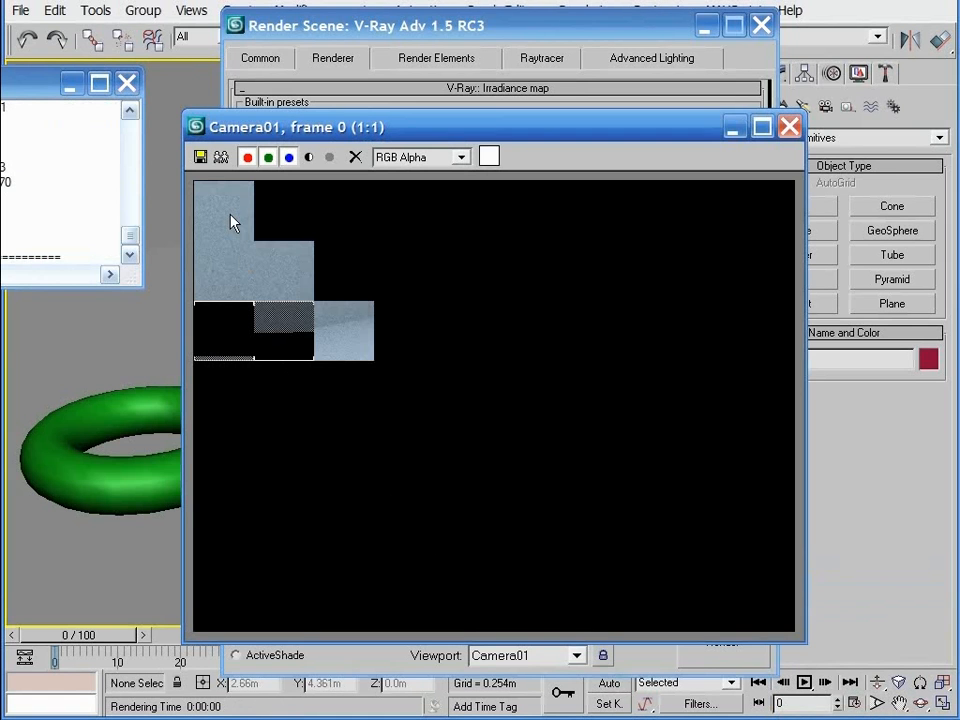
Magnify the rendered frame to 8:1 in an enlarged window, examine the sampled pixels, and return to the render settings
scroll(228, 220, "up", 3)
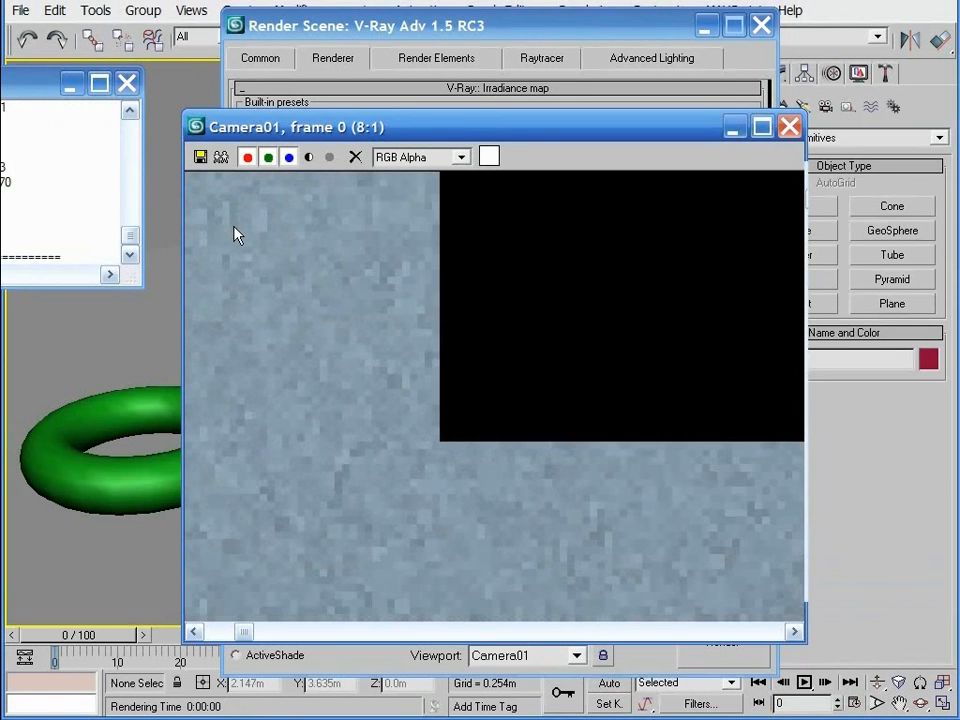
left_click_drag(242, 636, 160, 636)
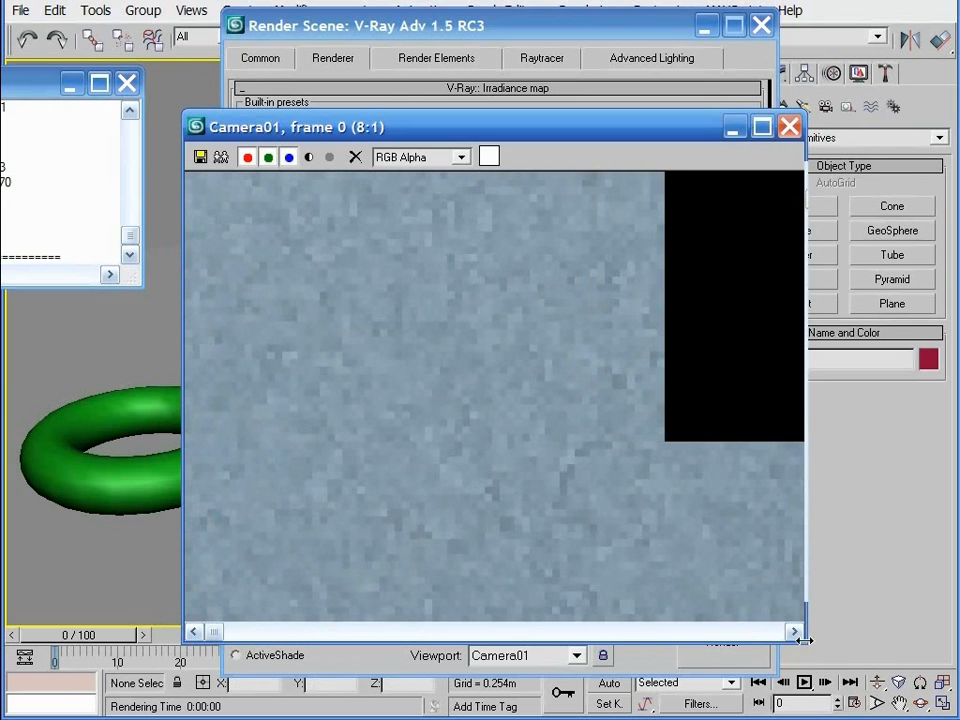
left_click_drag(805, 640, 884, 711)
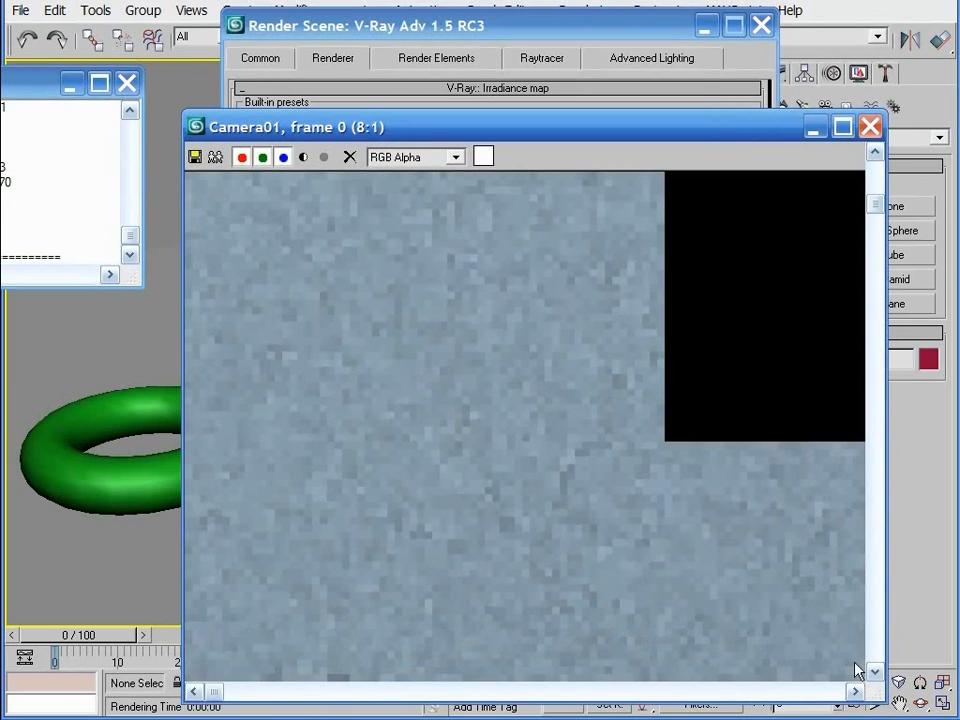
left_click_drag(880, 210, 876, 171)
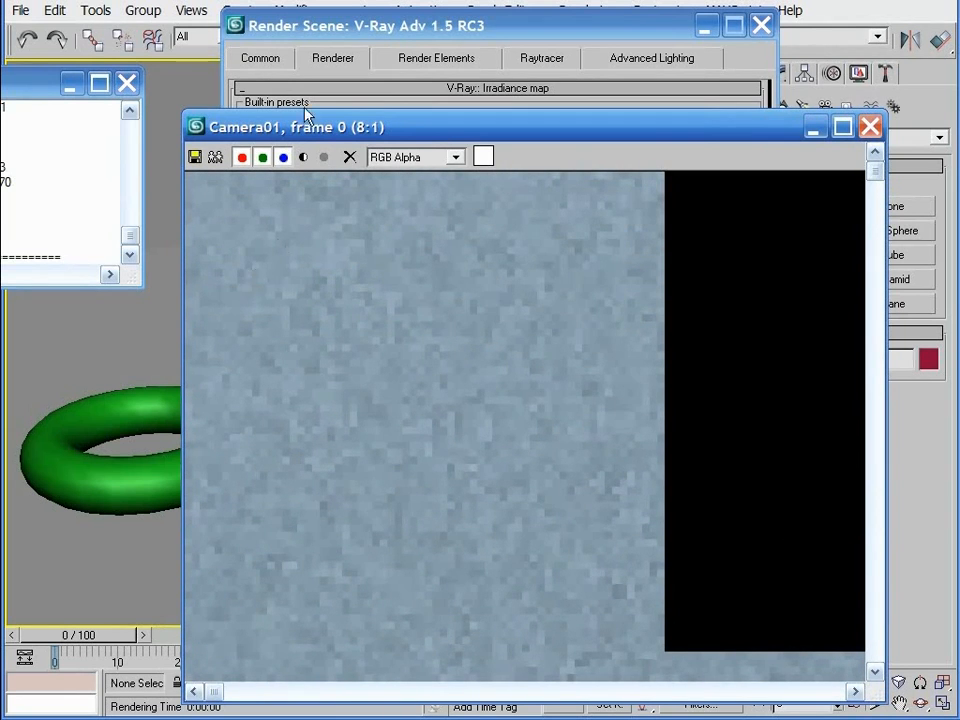
left_click(308, 65)
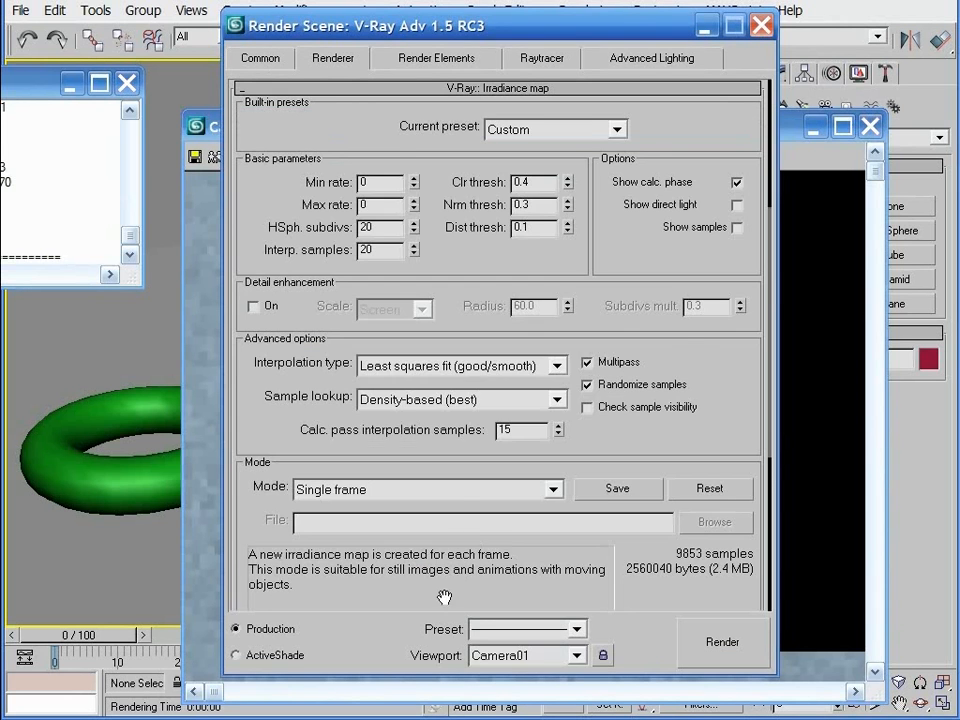
Review the V-Ray system render region size and the common output width and height, and return to the irradiance map parameters
scroll(446, 598, "down", 5)
left_click(498, 562)
left_click(553, 197)
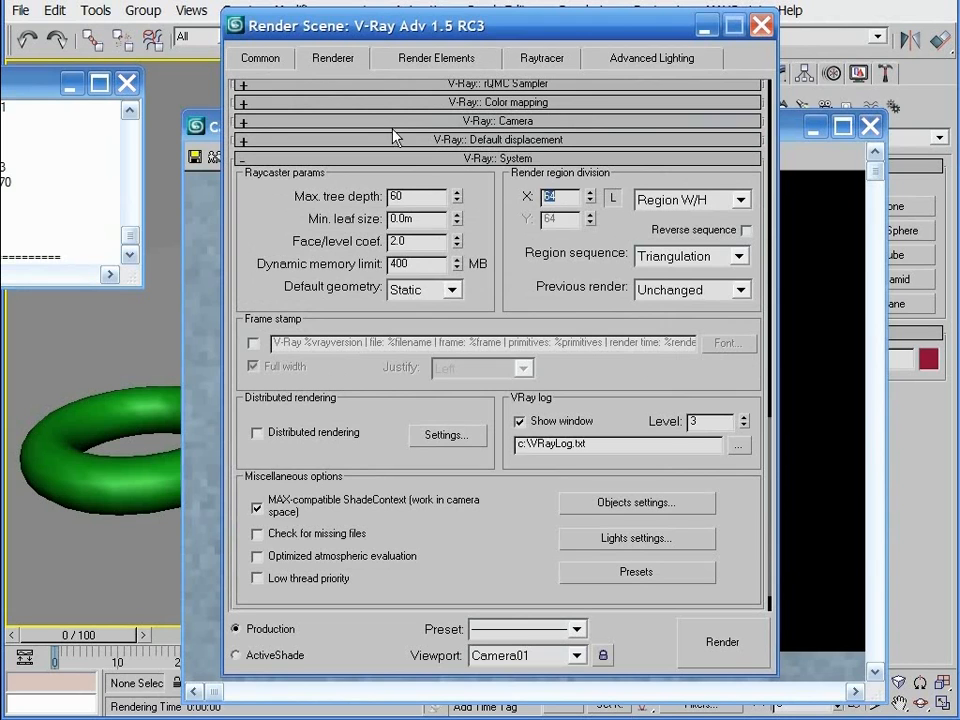
left_click(274, 63)
double_click(418, 318)
double_click(392, 344)
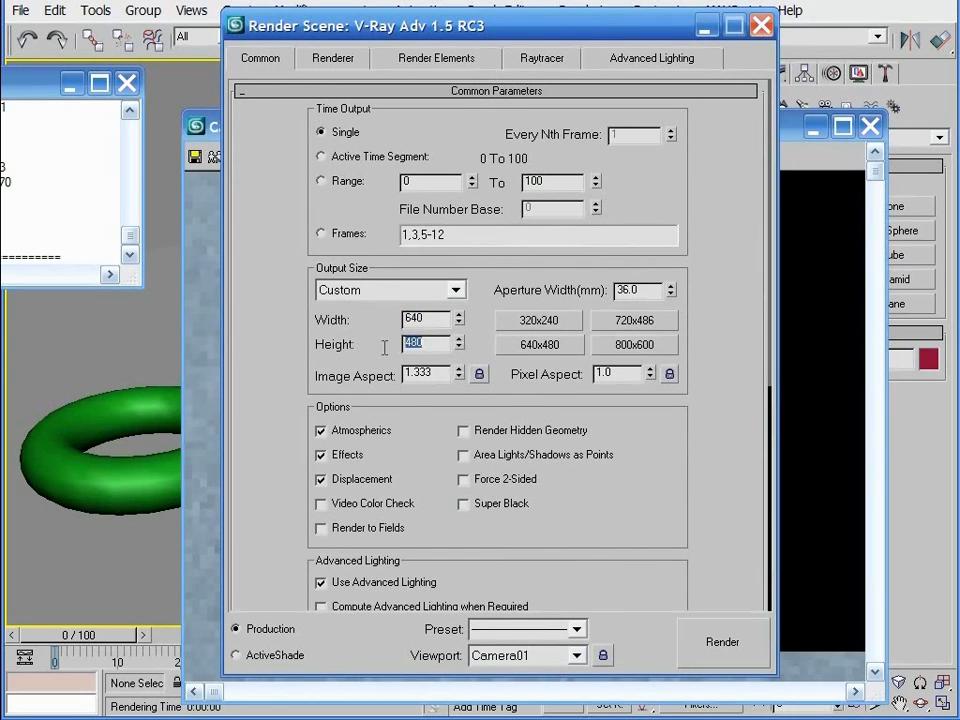
left_click(317, 58)
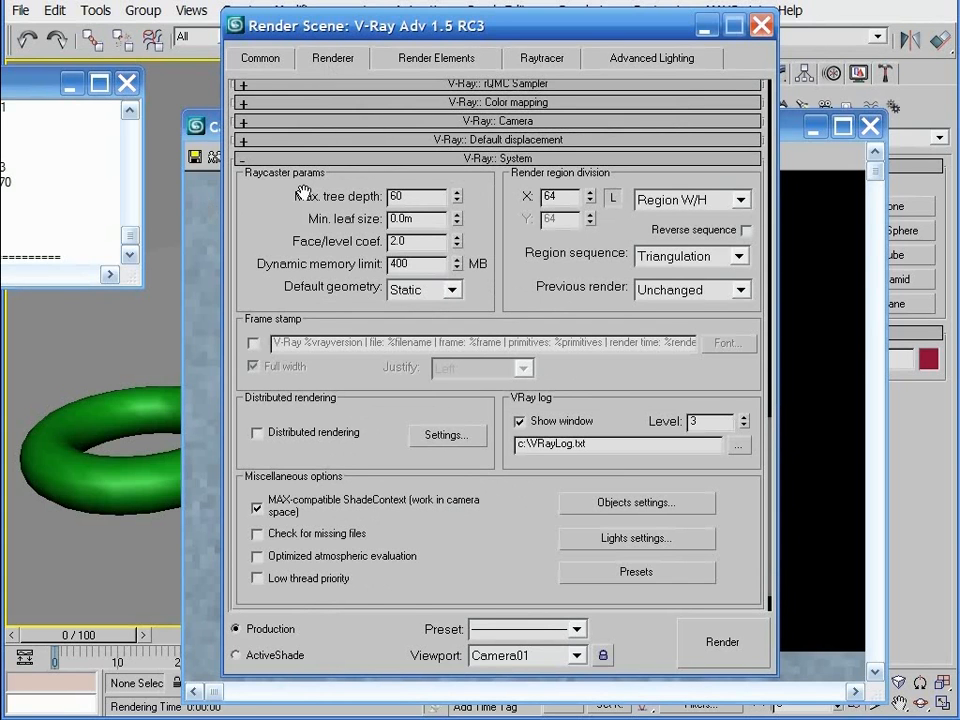
left_click(284, 159)
scroll(450, 141, "up", 5)
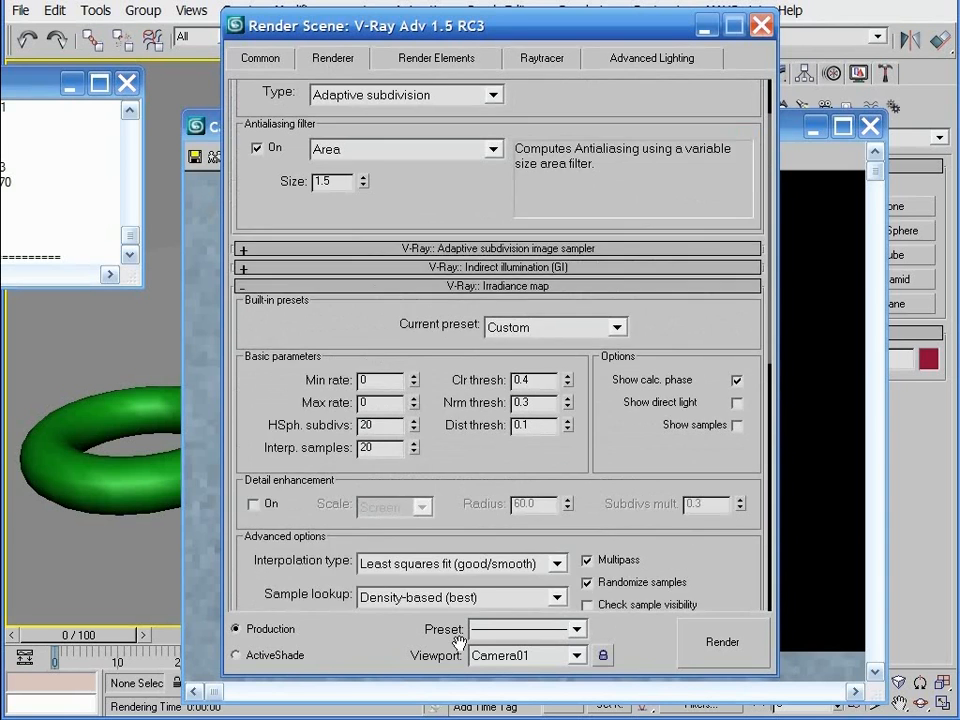
scroll(397, 178, "down", 2)
left_click_drag(397, 178, 396, 163)
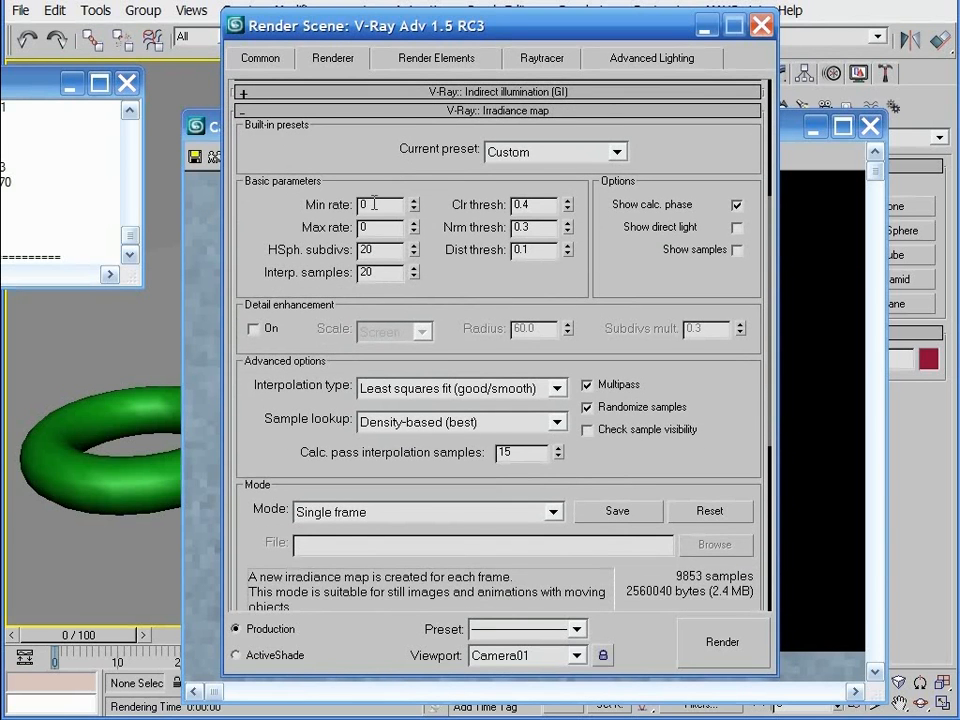
Return the frame view to 1:1, move its window off the render settings, and render Camera01 with both irradiance map rates at 0
double_click(375, 204)
left_click_drag(376, 230, 353, 230)
left_click(218, 240)
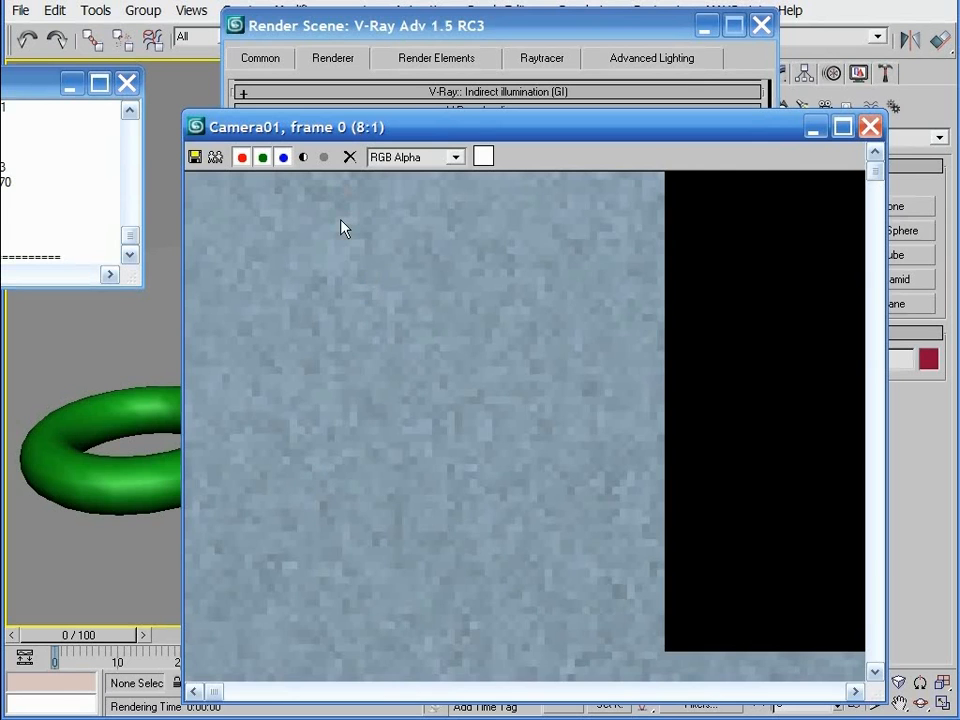
scroll(342, 229, "down", 1)
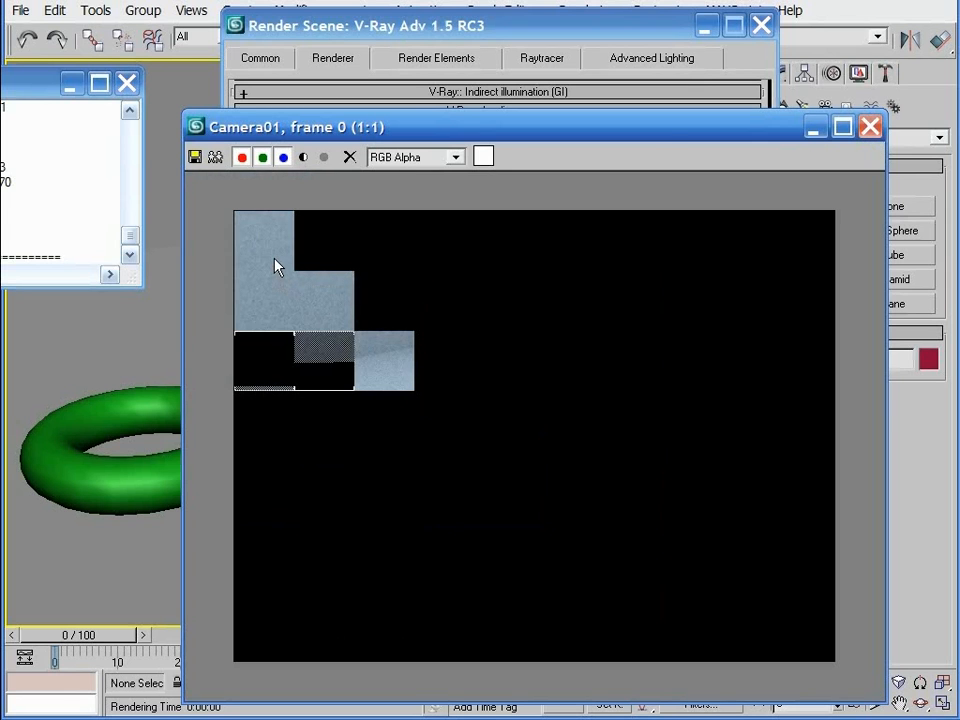
left_click_drag(375, 129, 236, 50)
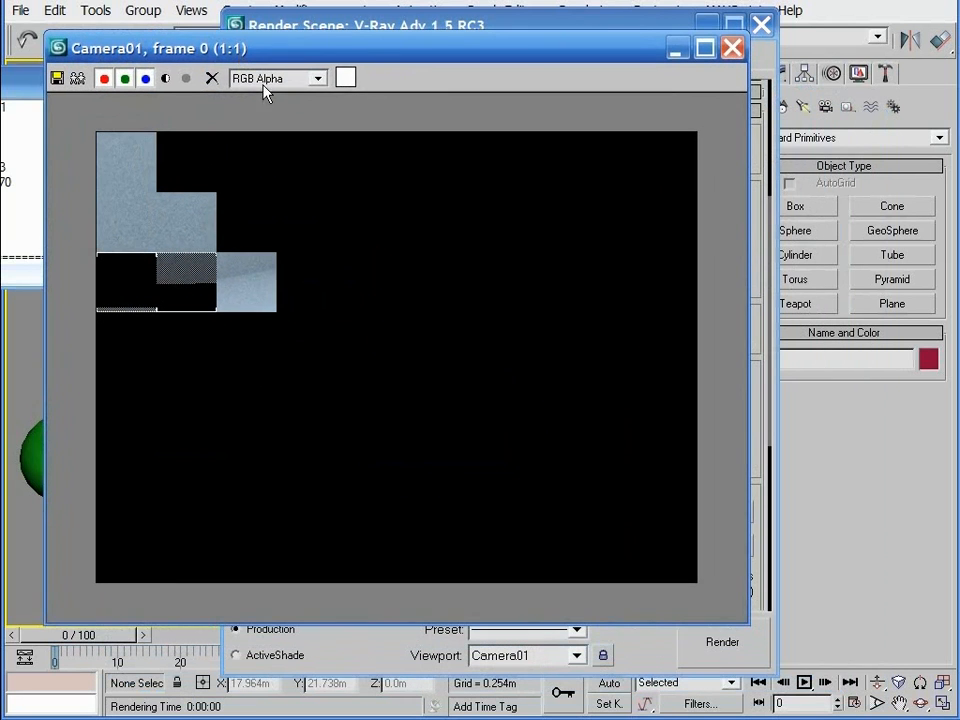
left_click(720, 642)
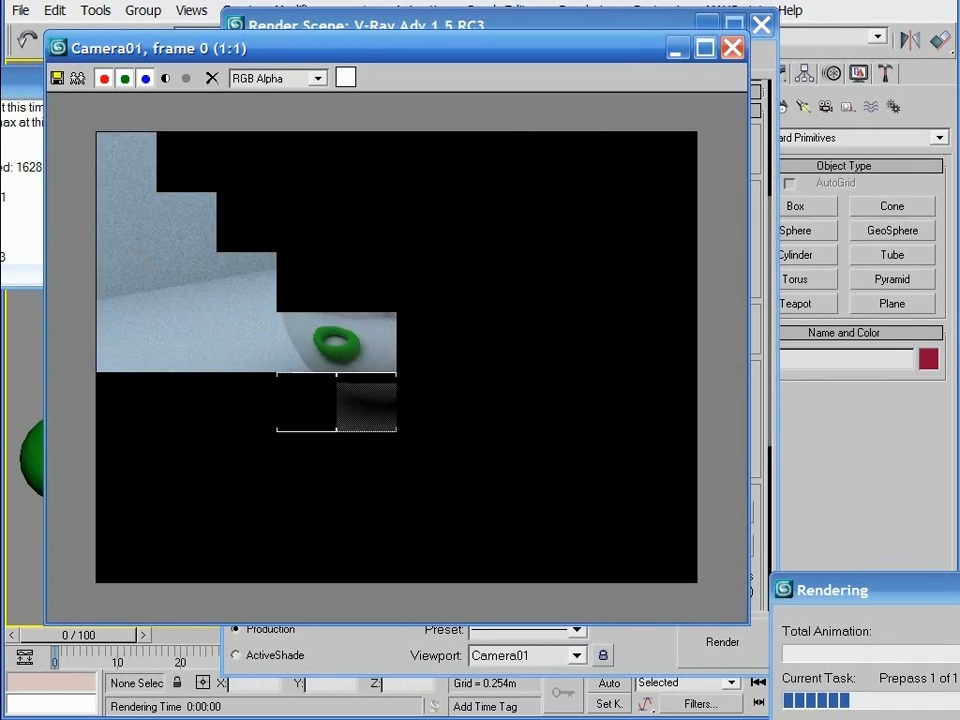
left_click(752, 60)
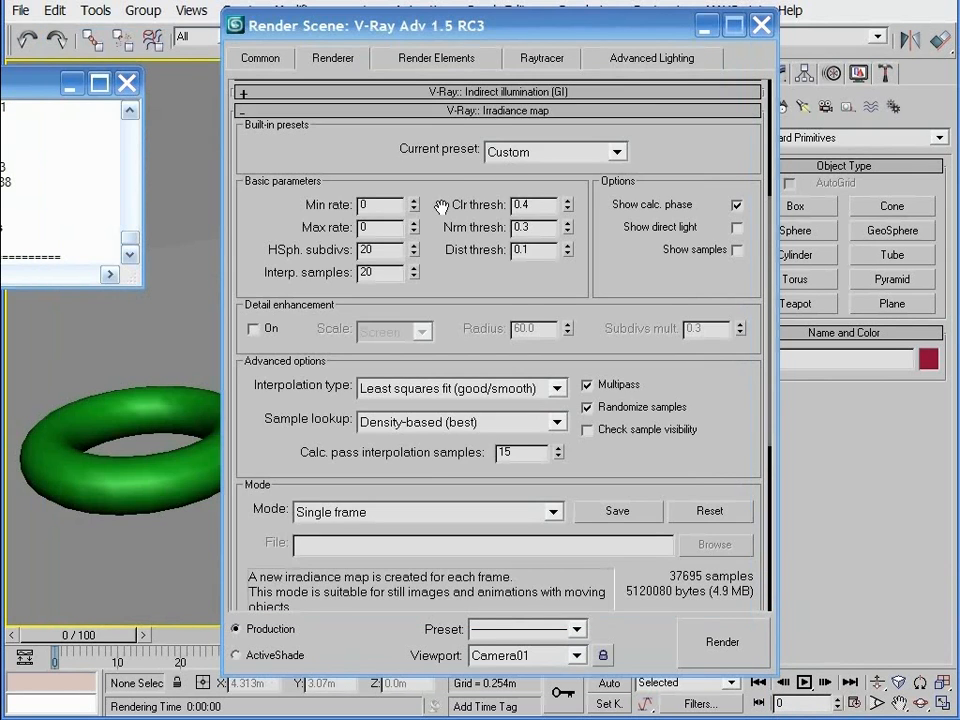
Set the irradiance map min rate to -1, render Camera01, and examine the sampled pixels at 8:1 magnification
left_click(413, 209)
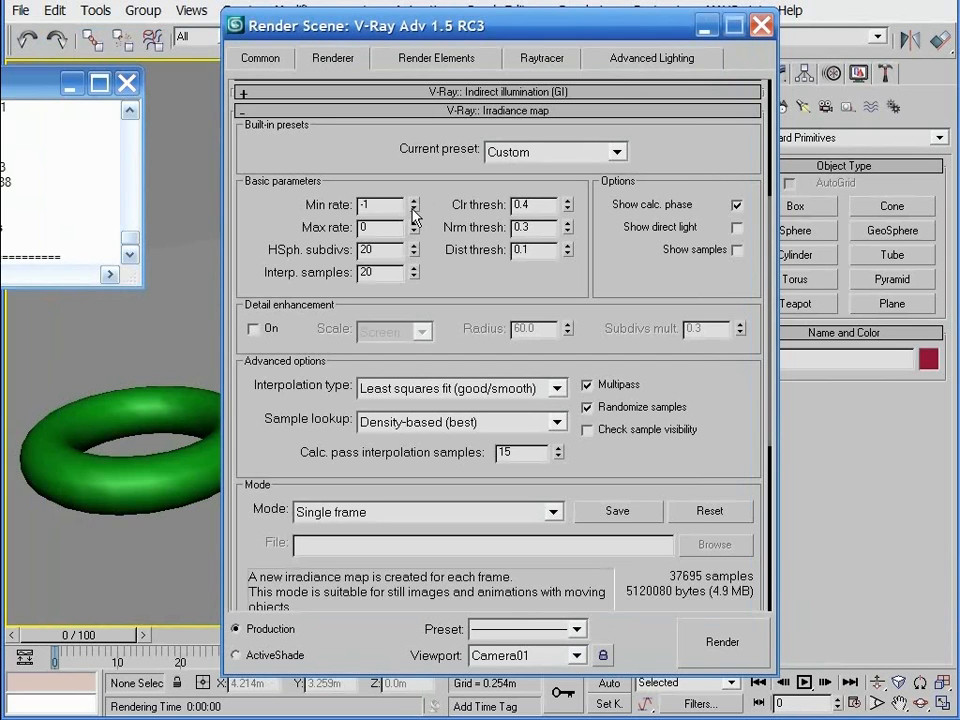
left_click(733, 648)
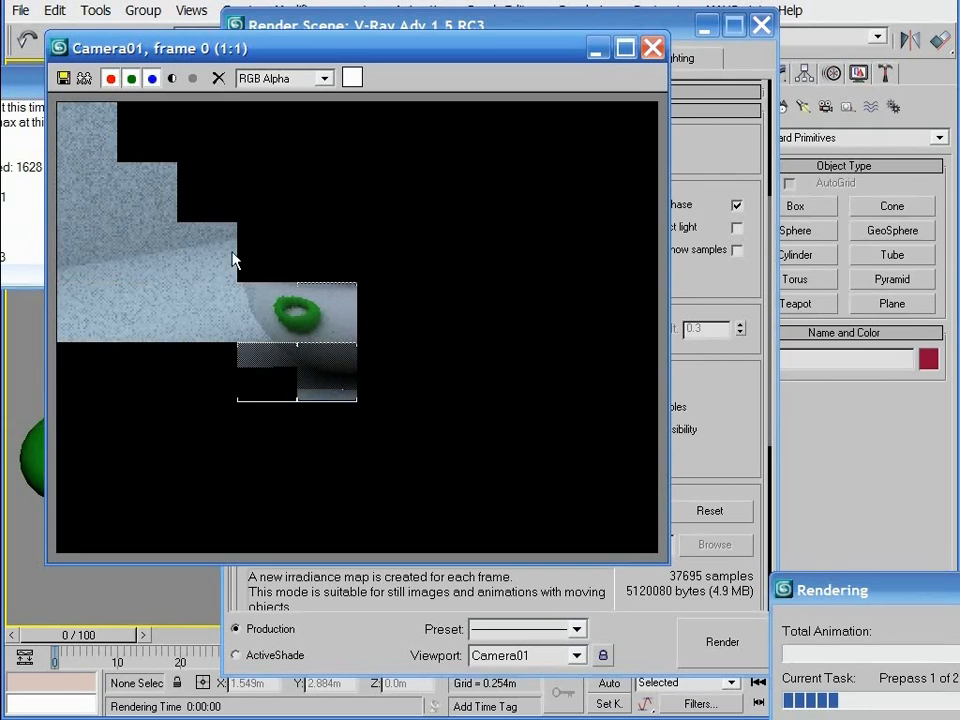
scroll(138, 198, "up", 1)
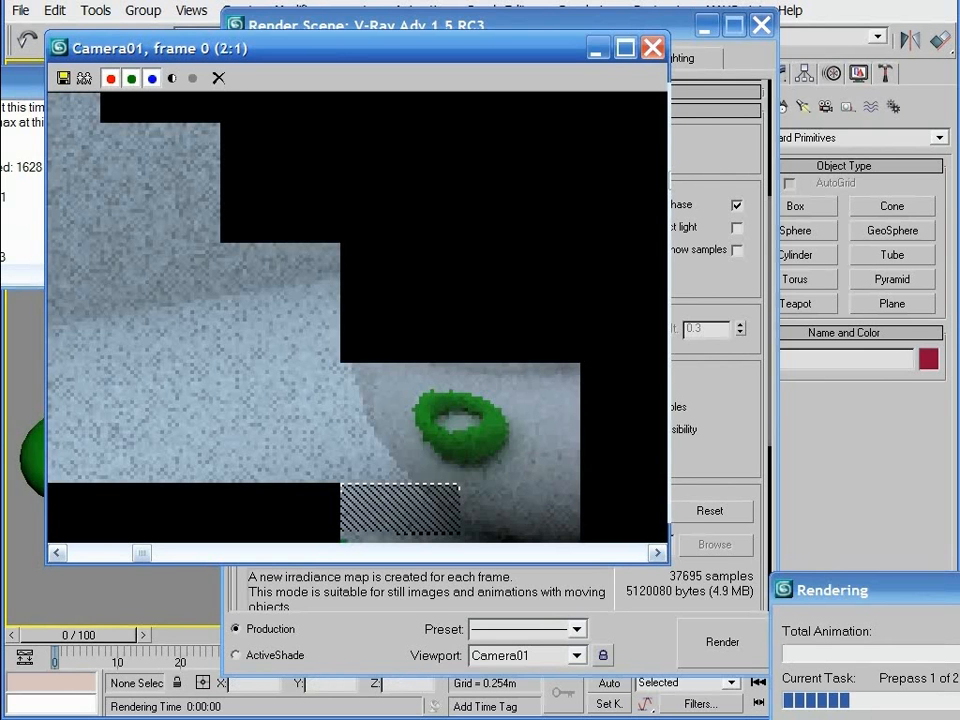
scroll(193, 236, "up", 1)
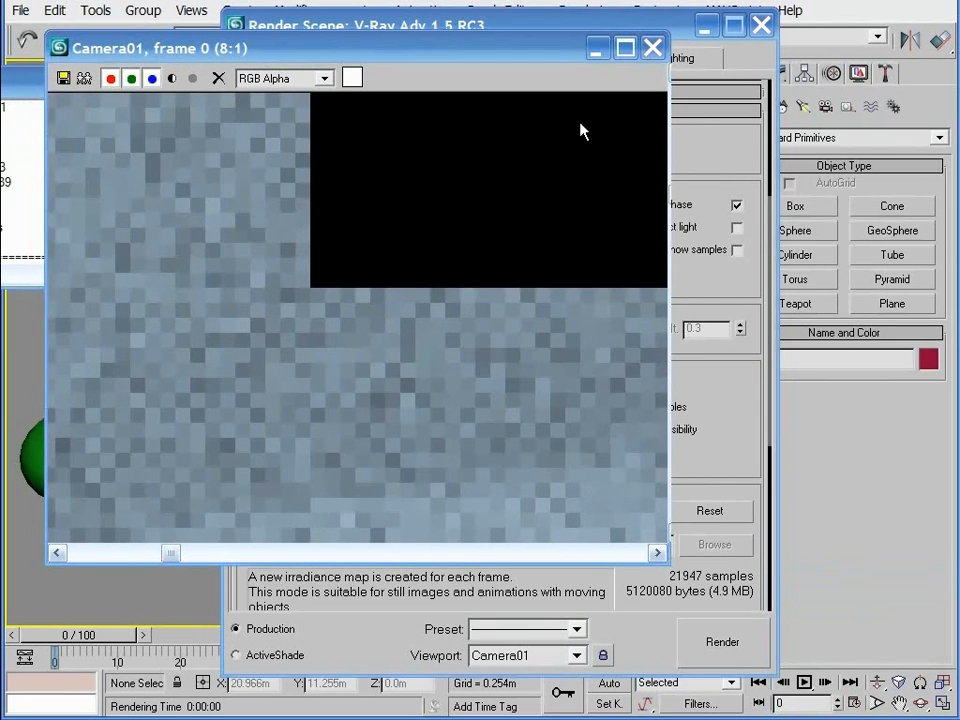
left_click_drag(546, 55, 668, 138)
left_click_drag(292, 635, 178, 635)
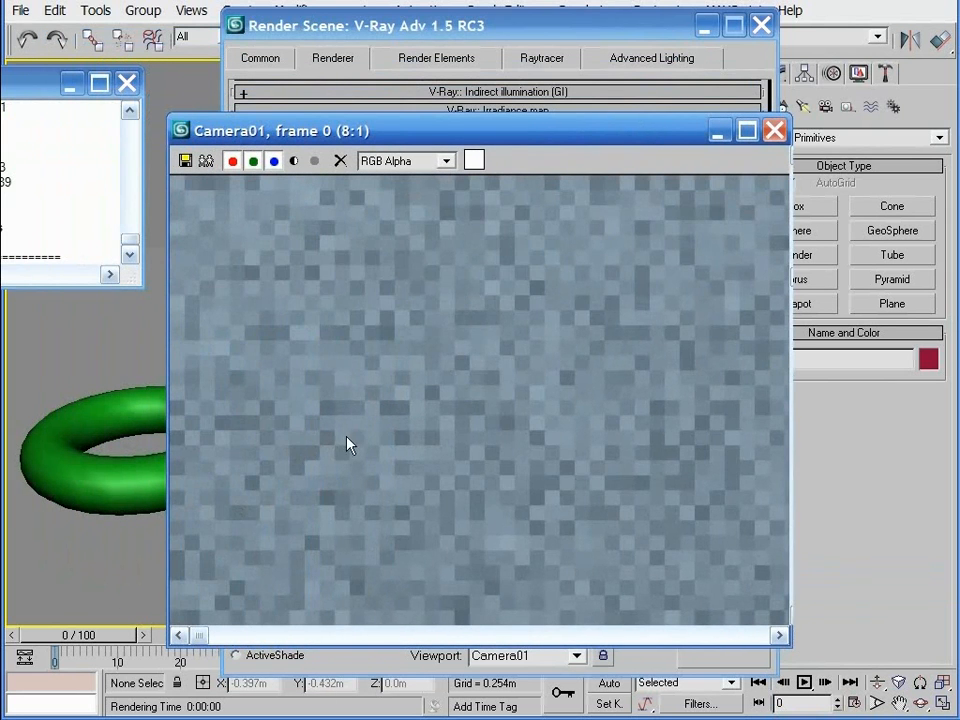
Reduce the frame view to 2:1, close the V-Ray messages window, and shrink and place the frame window below the irradiance map rates
scroll(347, 444, "down", 2)
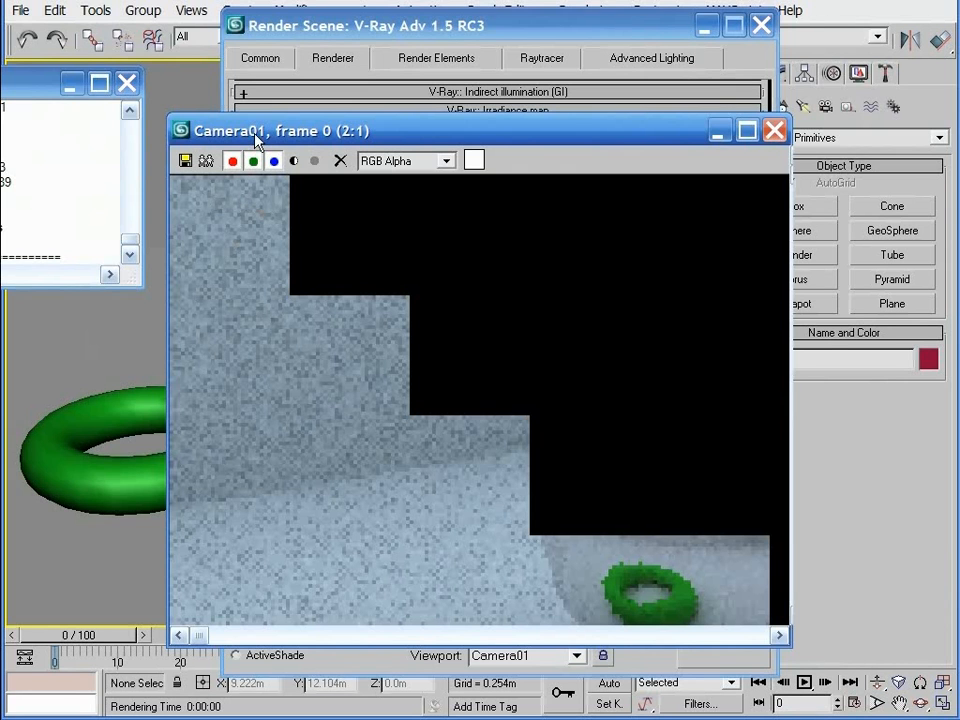
left_click_drag(254, 142, 95, 260)
left_click(125, 84)
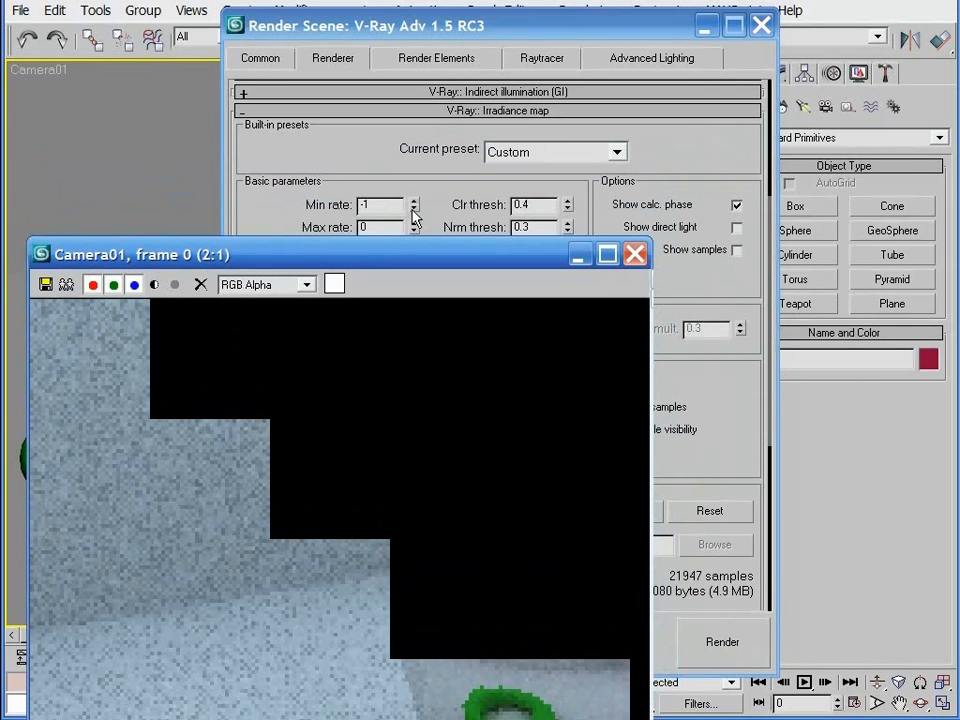
left_click_drag(416, 262, 475, 259)
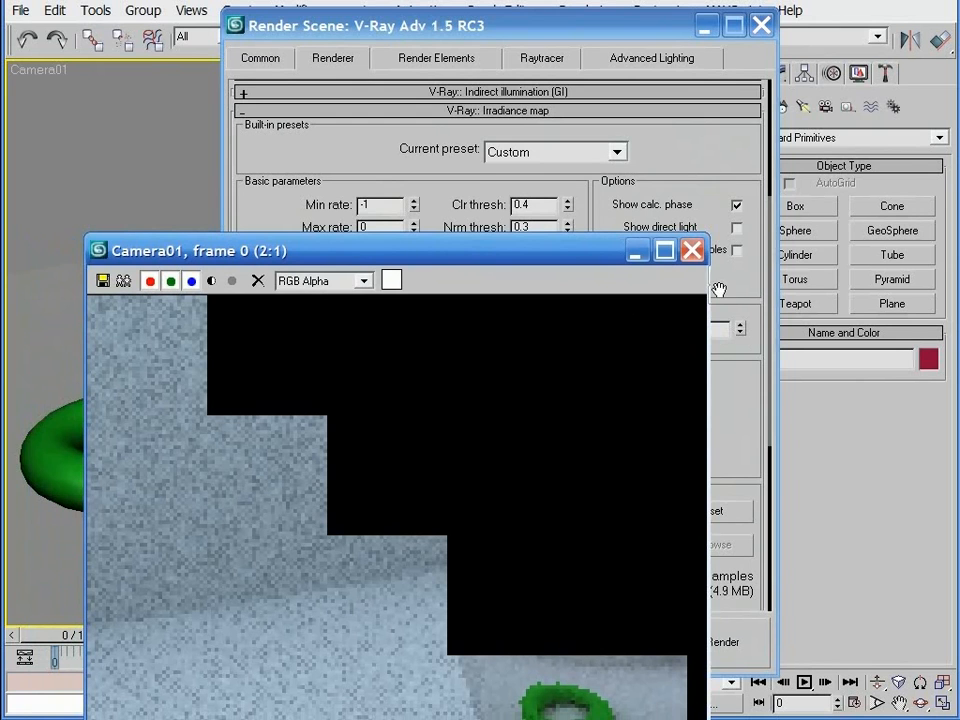
left_click_drag(708, 238, 600, 316)
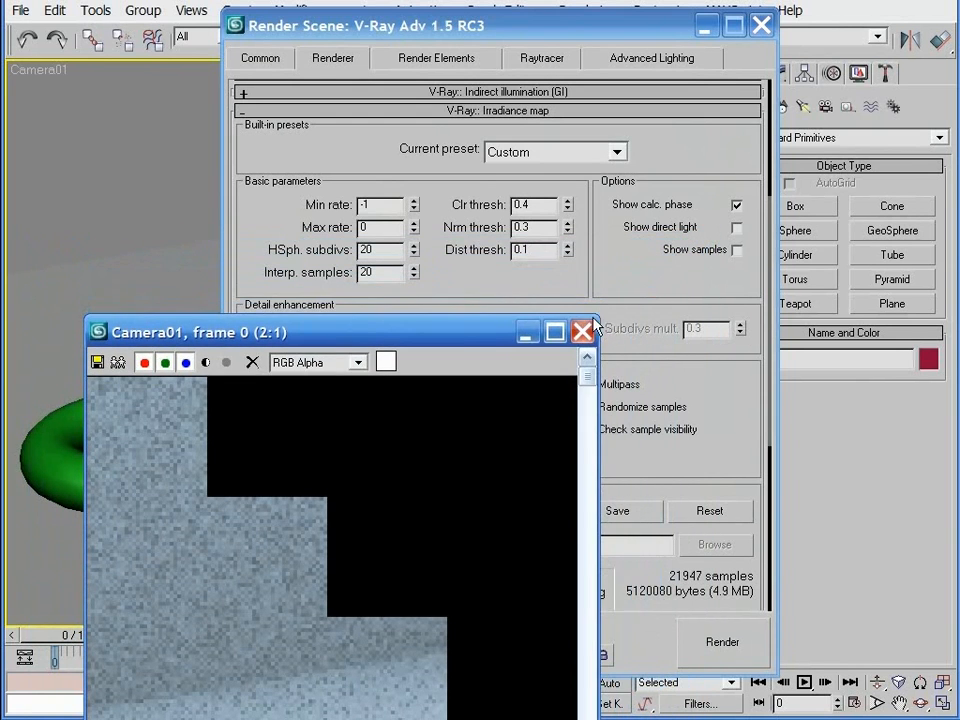
left_click_drag(476, 343, 451, 311)
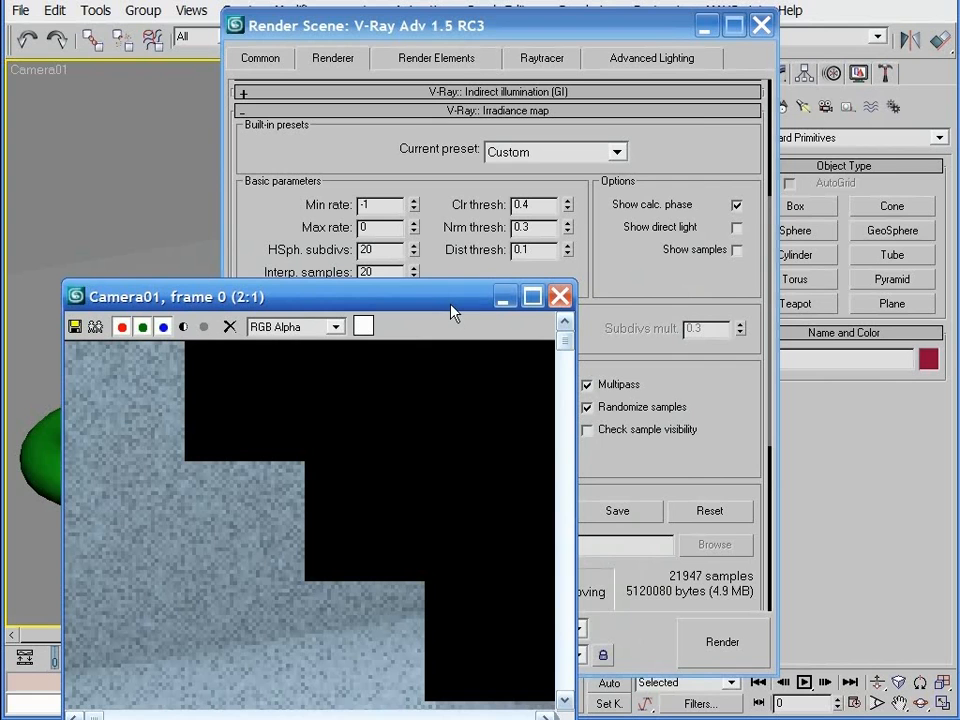
Keep the max rate at 0, set the min rate to -2, and render the Camera01 view
left_click(378, 227)
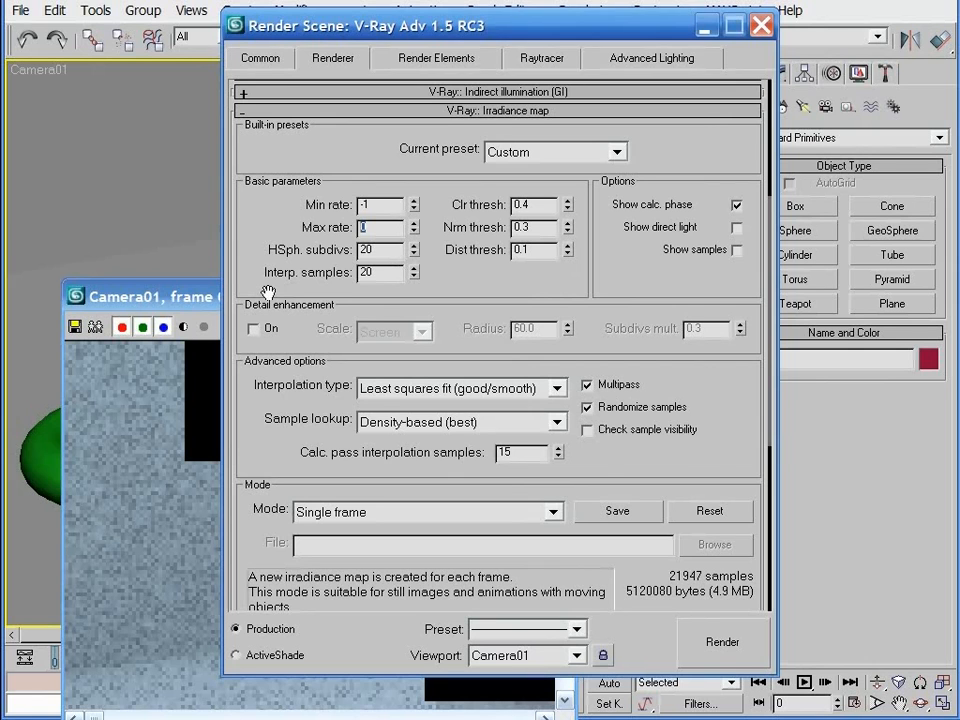
type("0")
left_click(414, 209)
left_click(721, 648)
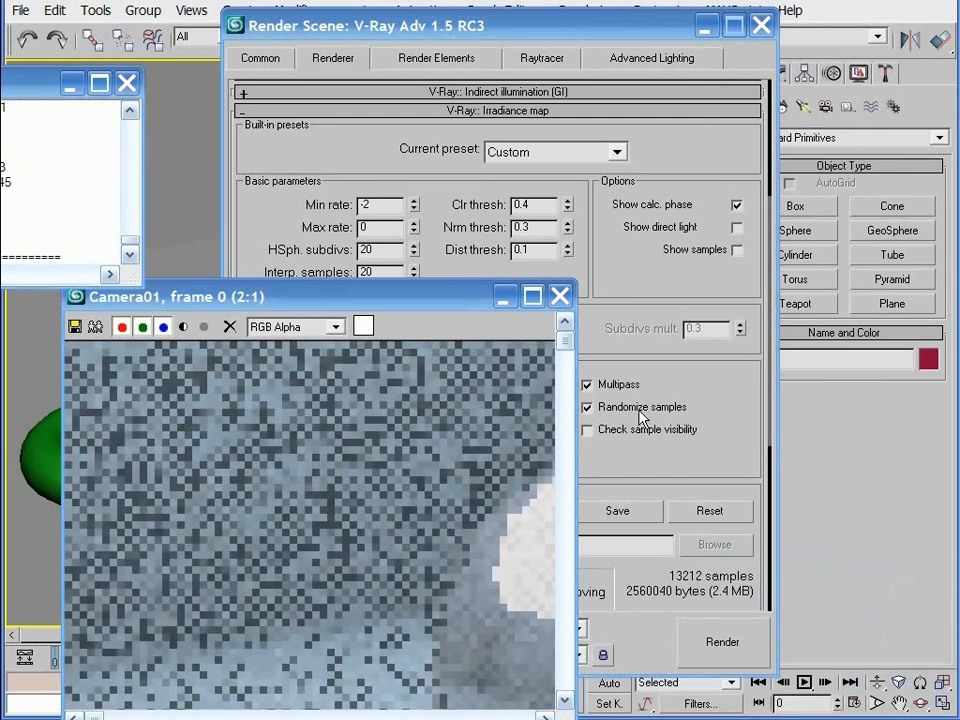
Lower the min rate to -3, -4 and -5 in turn, rendering Camera01 at each value to compare the sampling
left_click(413, 209)
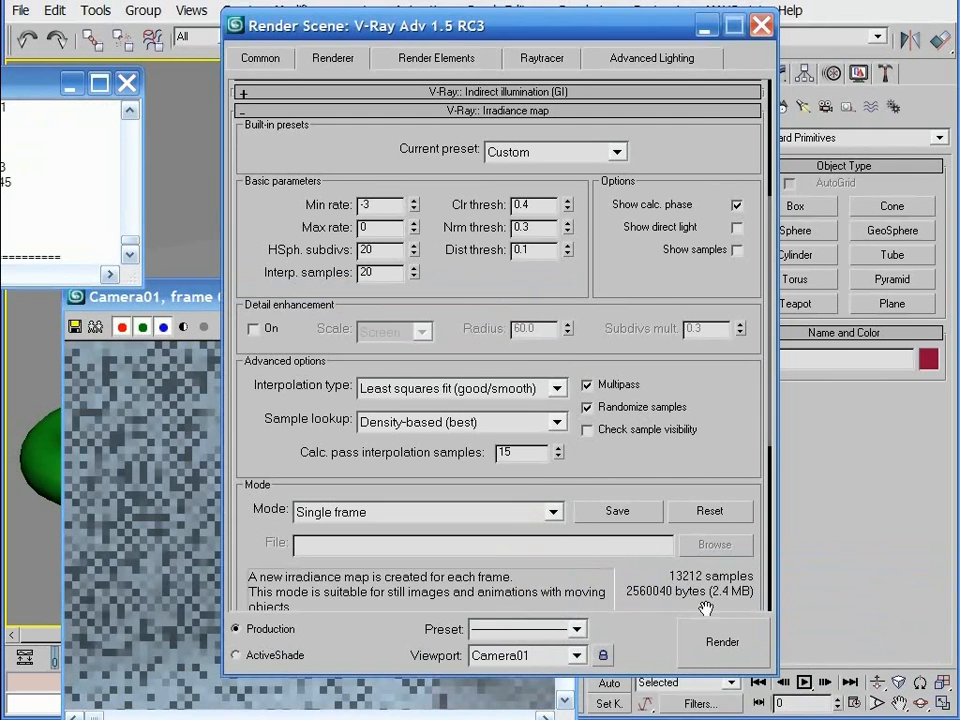
left_click(722, 641)
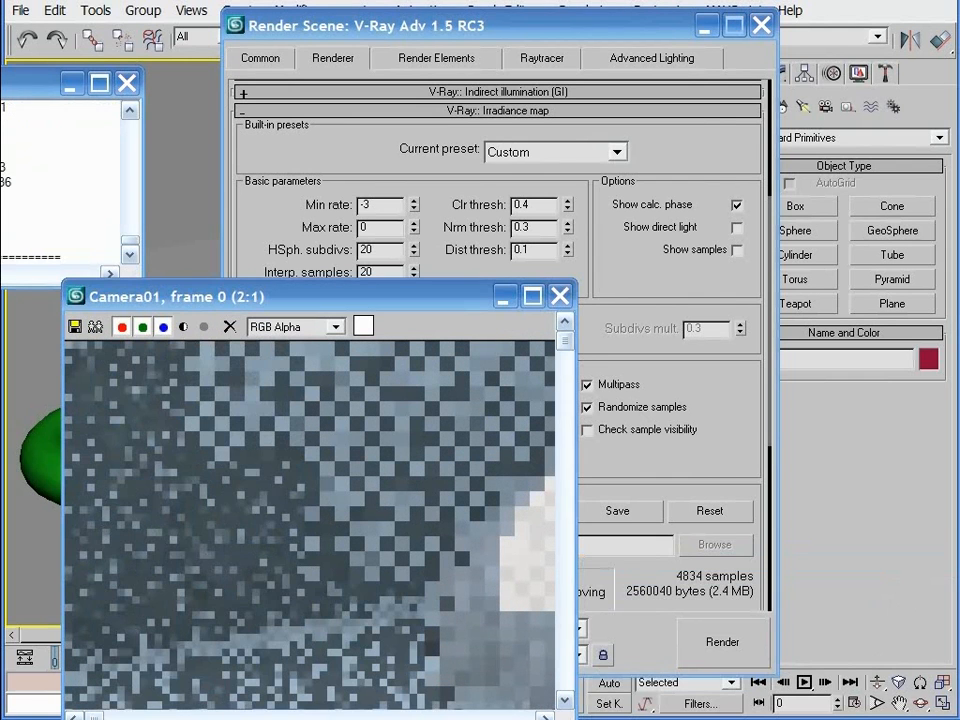
left_click(413, 209)
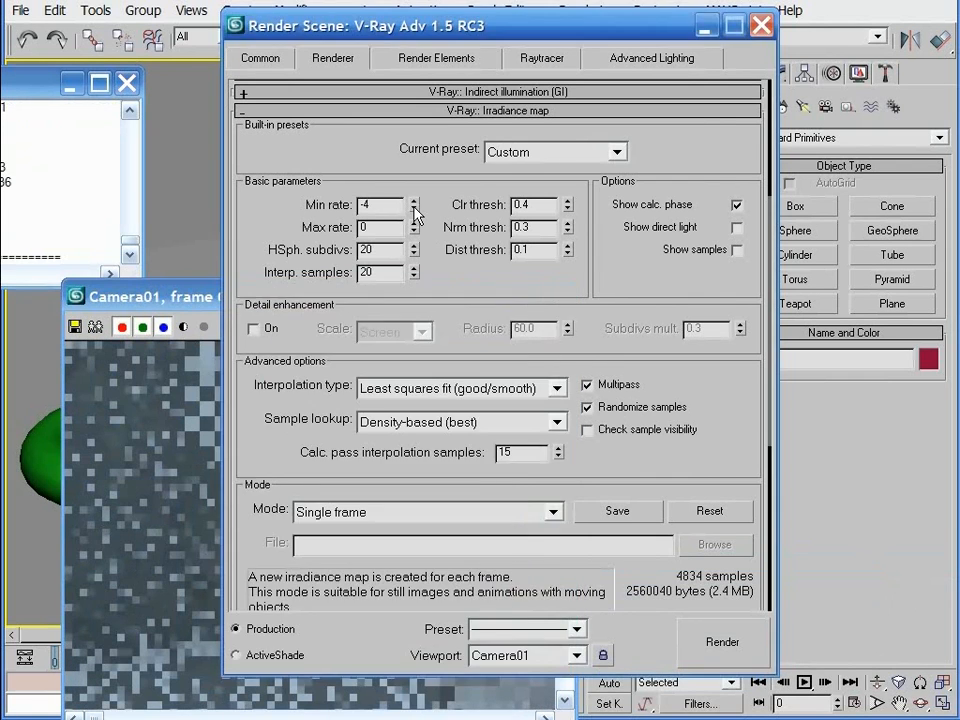
left_click(722, 645)
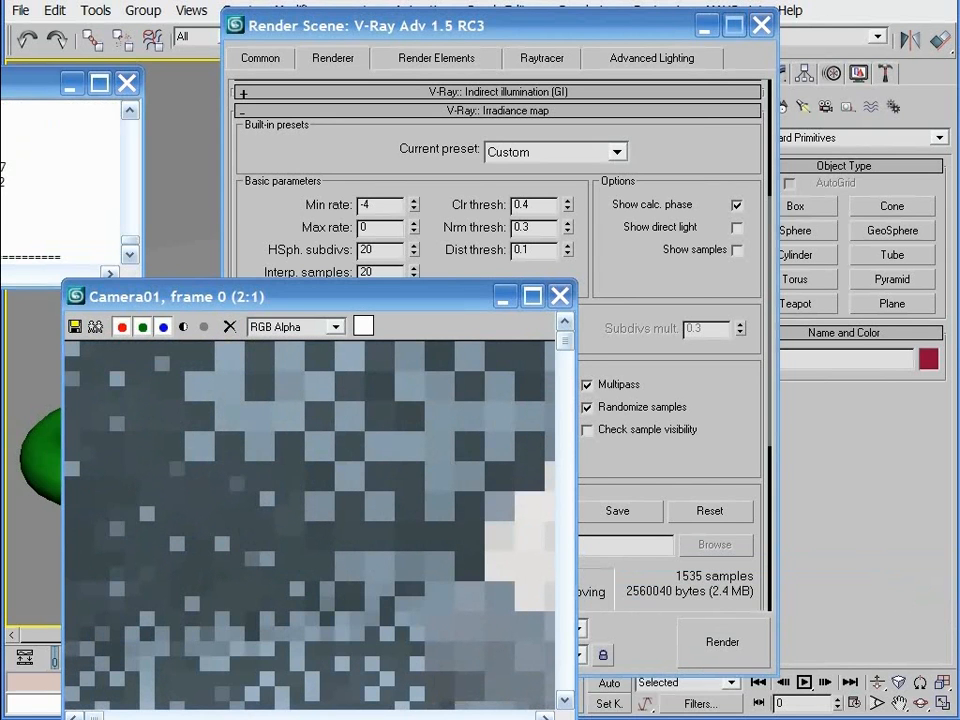
left_click(413, 209)
left_click(724, 645)
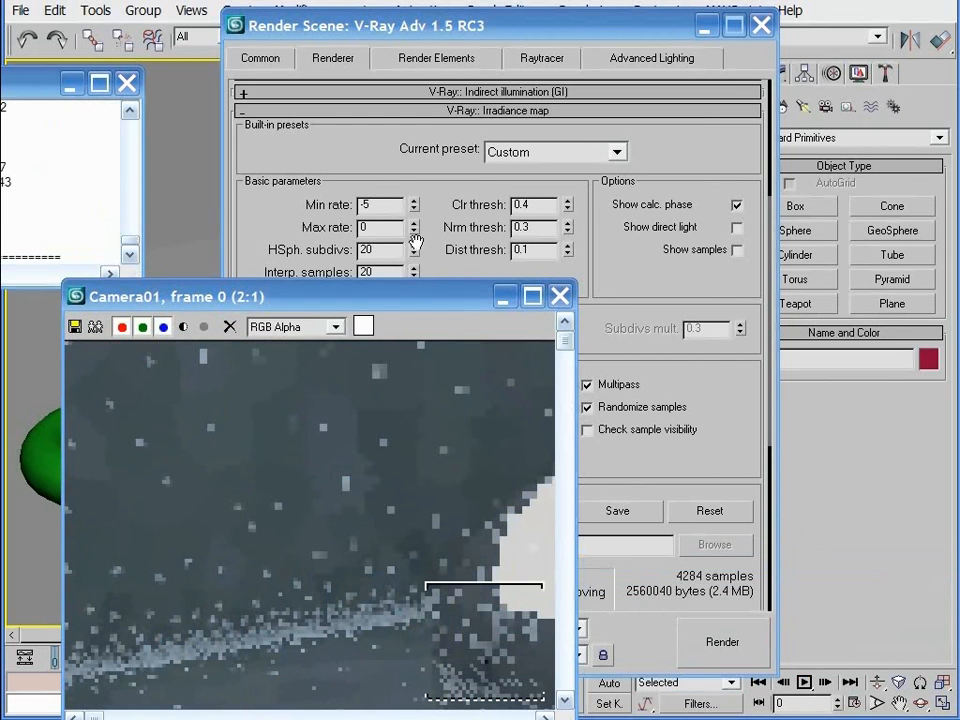
Set the irradiance map max rate to -5 to match the min rate, and render the Camera01 view
left_click(413, 232)
left_click(413, 232)
left_click(413, 232)
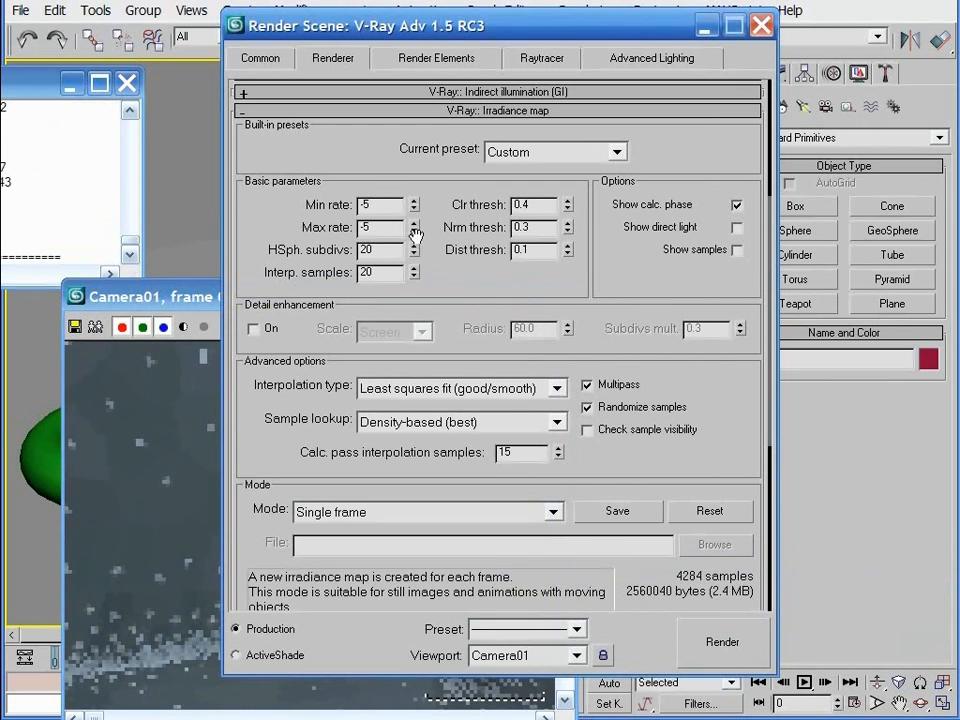
left_click(714, 639)
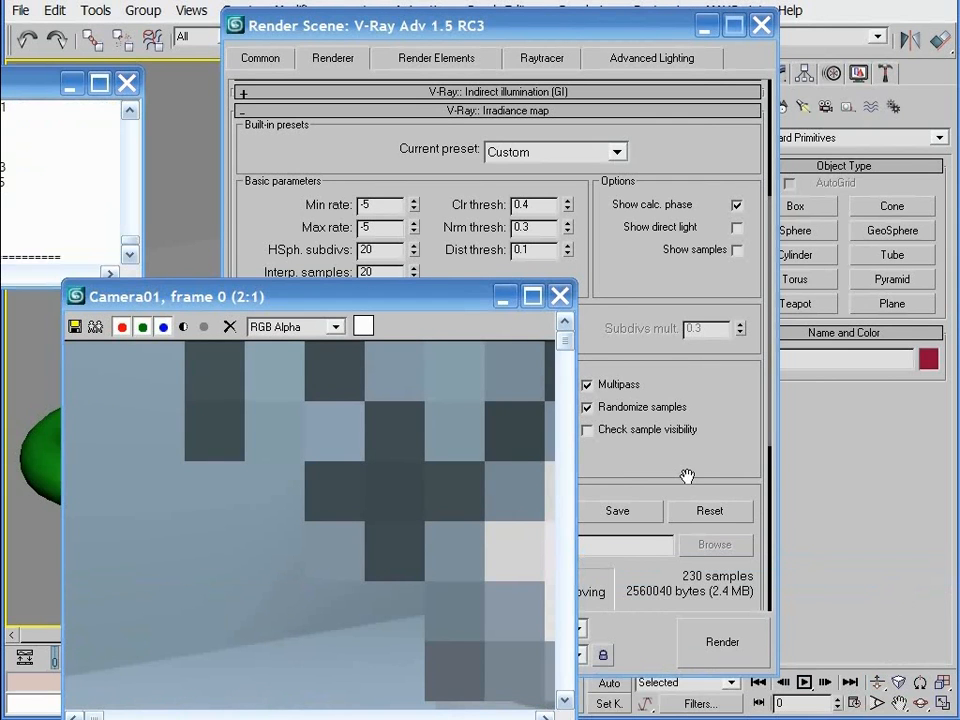
Reset the irradiance map max rate and min rate to 0, and render the Camera01 view
left_click(420, 218)
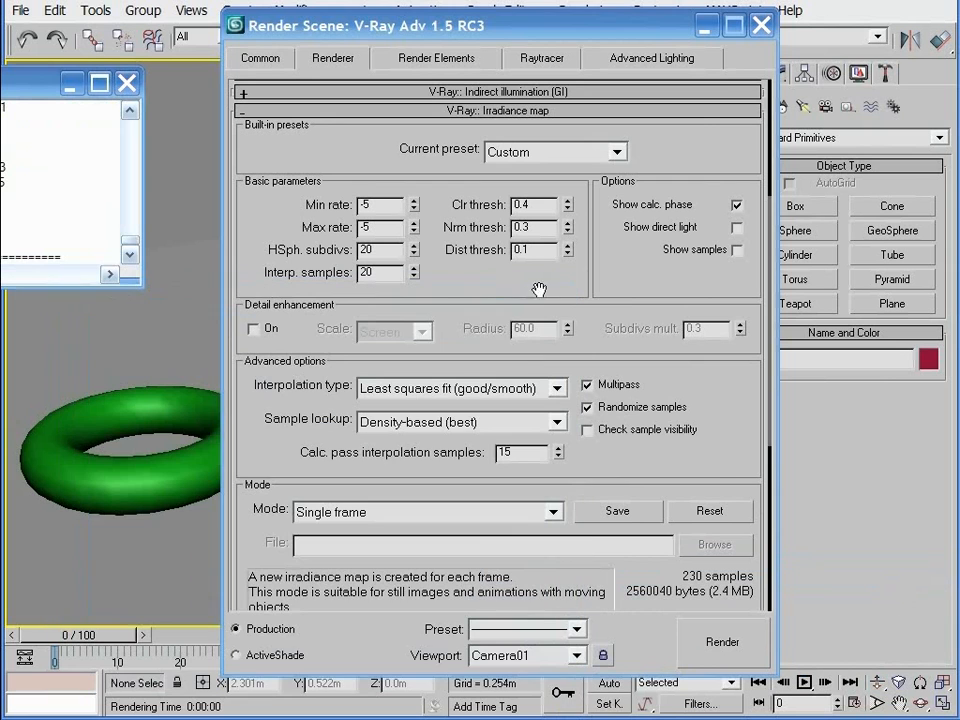
right_click(414, 229)
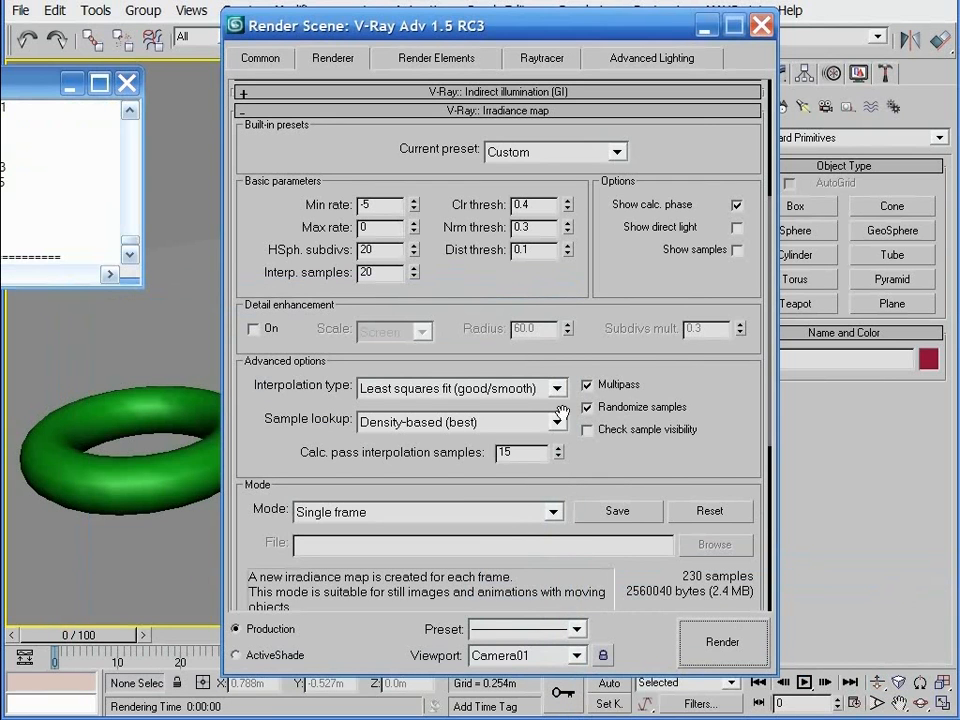
right_click(413, 208)
left_click(724, 641)
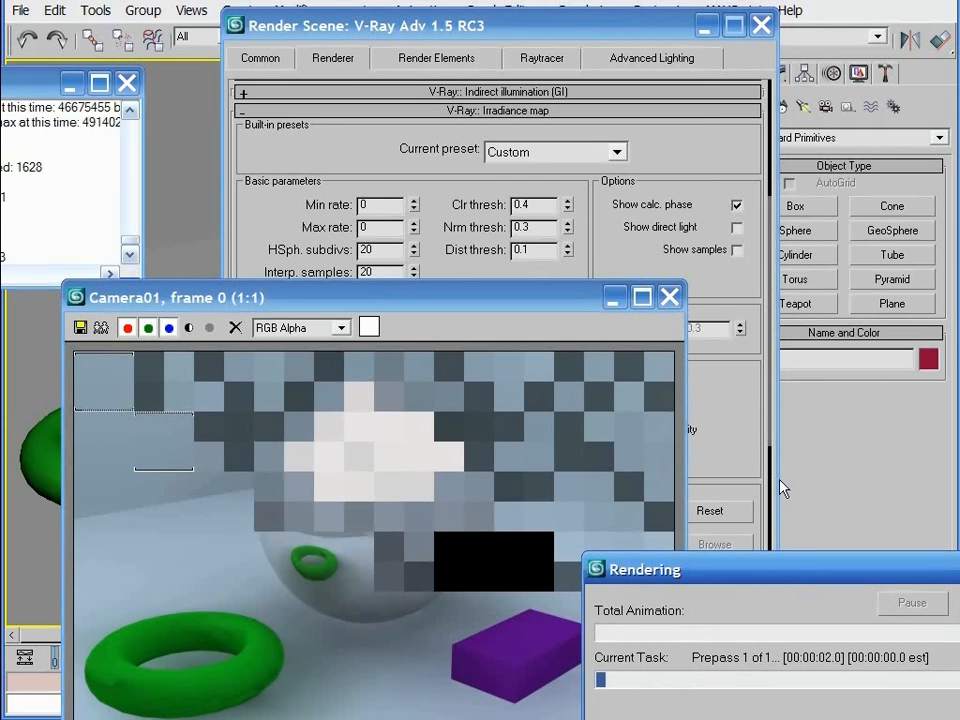
Set the min rate to -1, start rendering Camera01, and cancel the render during the prepasses
left_click(413, 205)
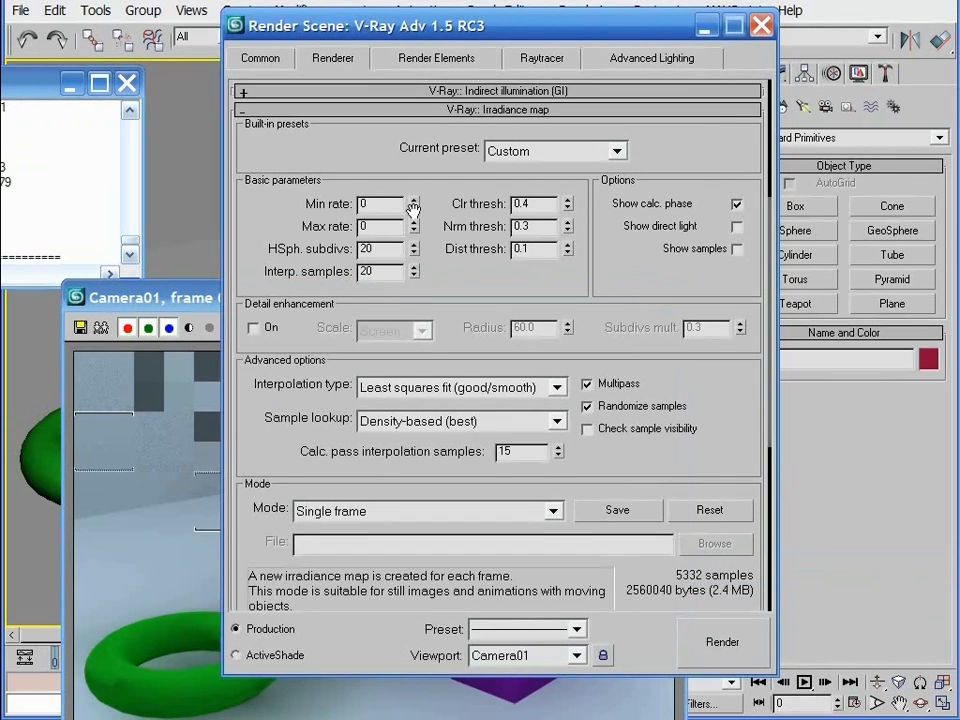
left_click(722, 645)
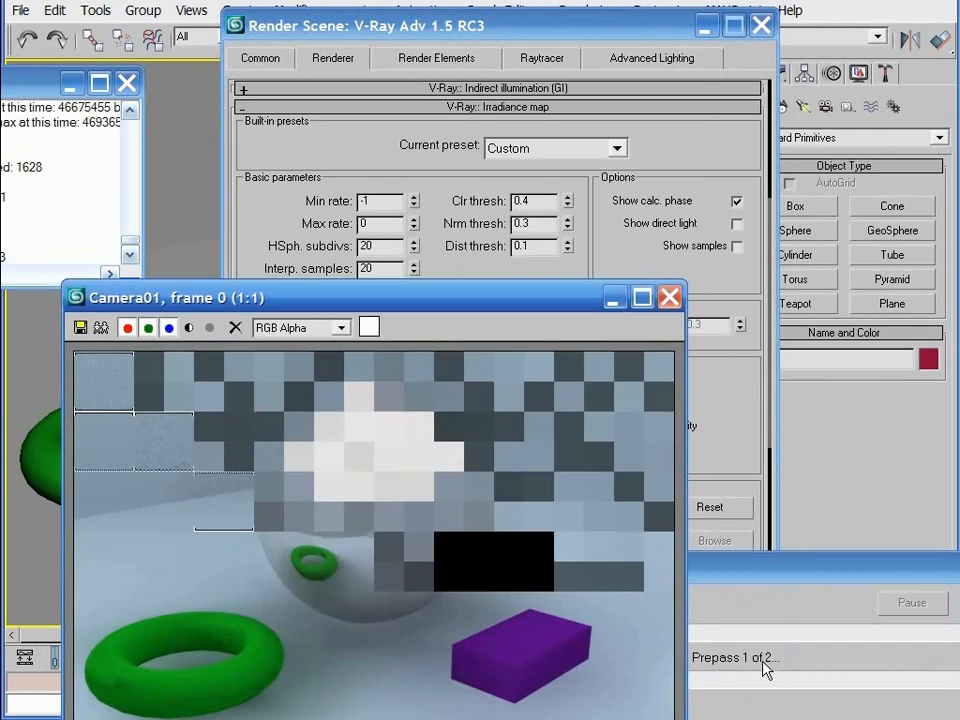
left_click(957, 603)
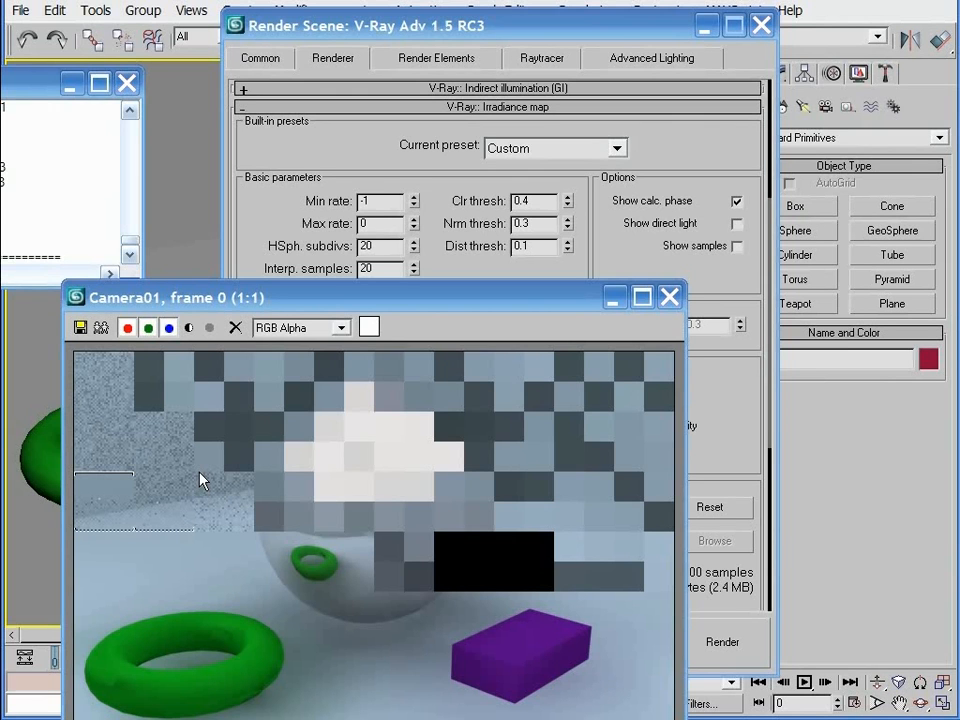
Close the rendered frame window and set both the irradiance map min rate and max rate to -3
left_click(667, 298)
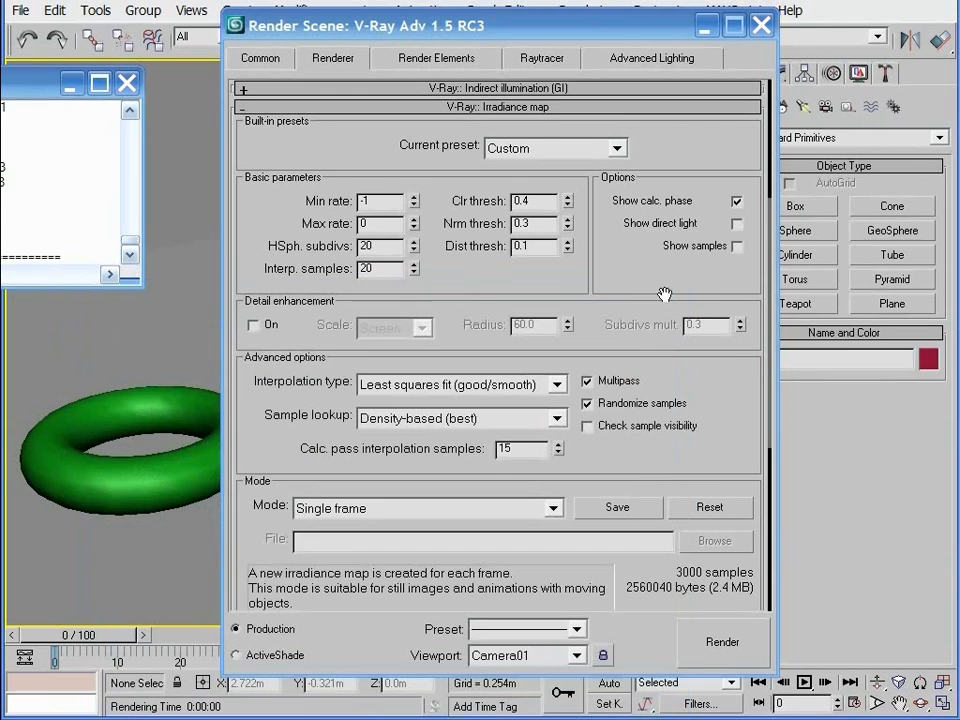
left_click(415, 207)
left_click(415, 207)
left_click(415, 229)
left_click(415, 229)
left_click(415, 229)
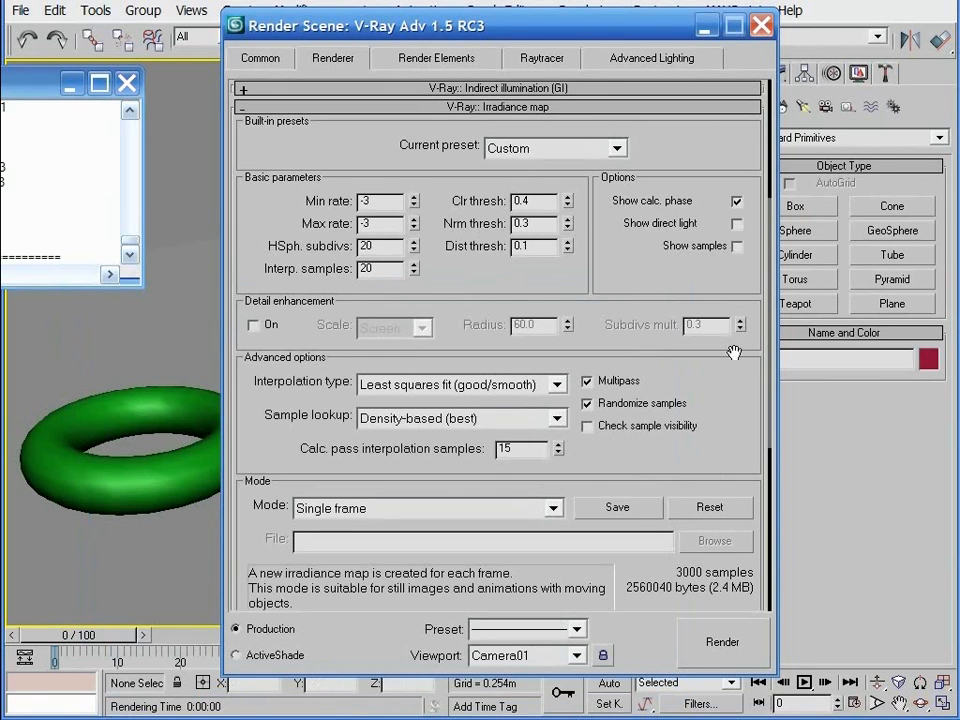
Enable Show samples for the irradiance map and render the Camera01 view to inspect the sample distribution
left_click(737, 247)
left_click(735, 649)
left_click_drag(519, 299, 499, 138)
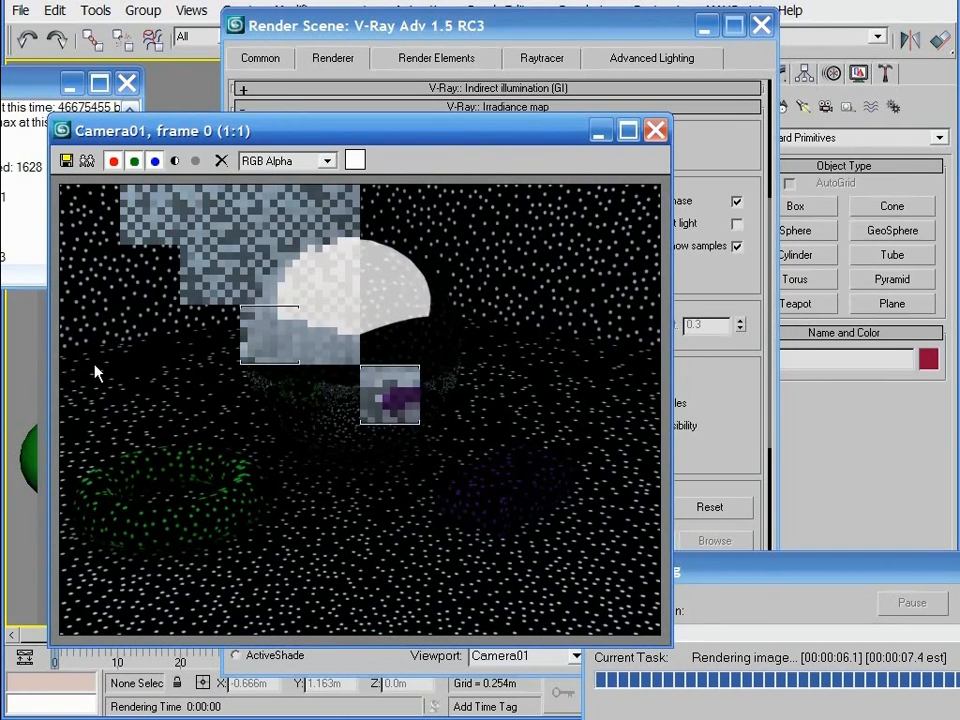
left_click_drag(567, 140, 534, 284)
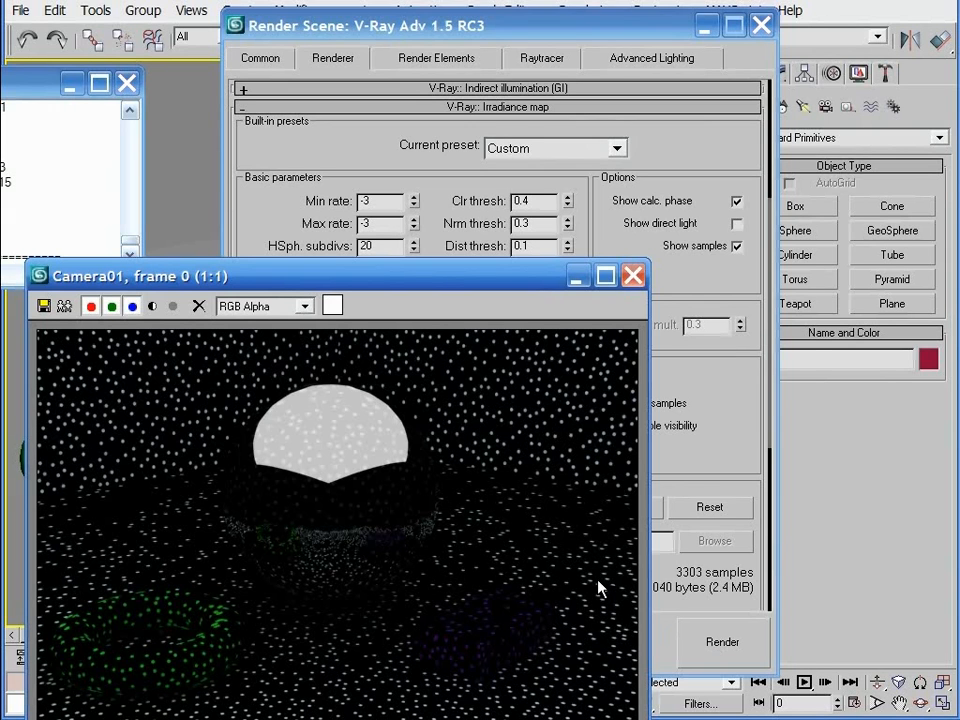
Lower the min rate to -4 and -5 in turn, rendering Camera01 at each value to compare the displayed samples
left_click(414, 206)
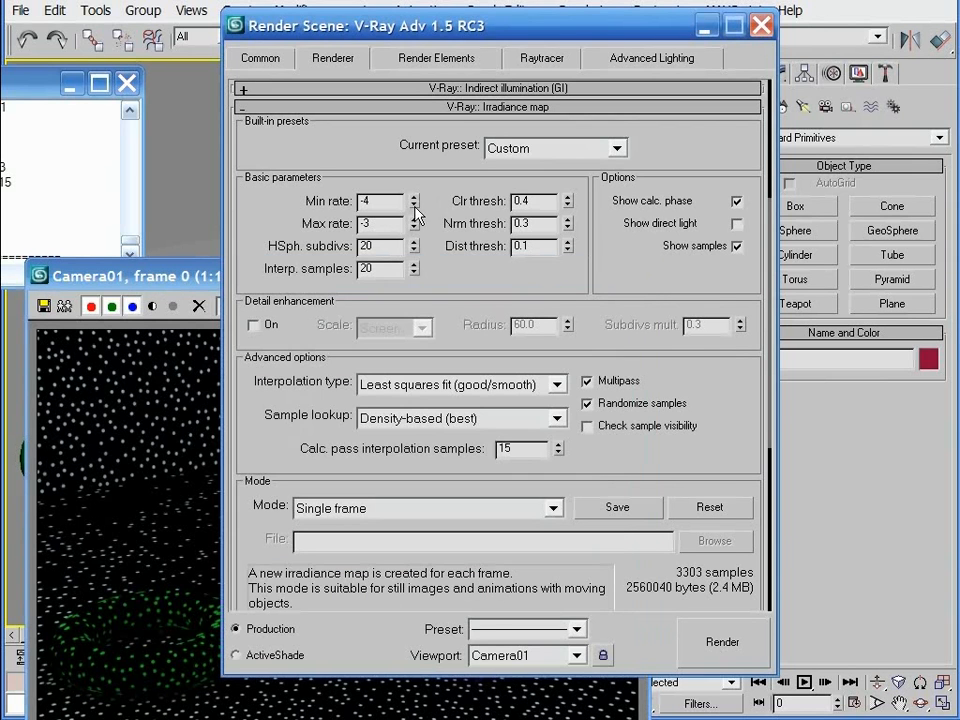
left_click(688, 637)
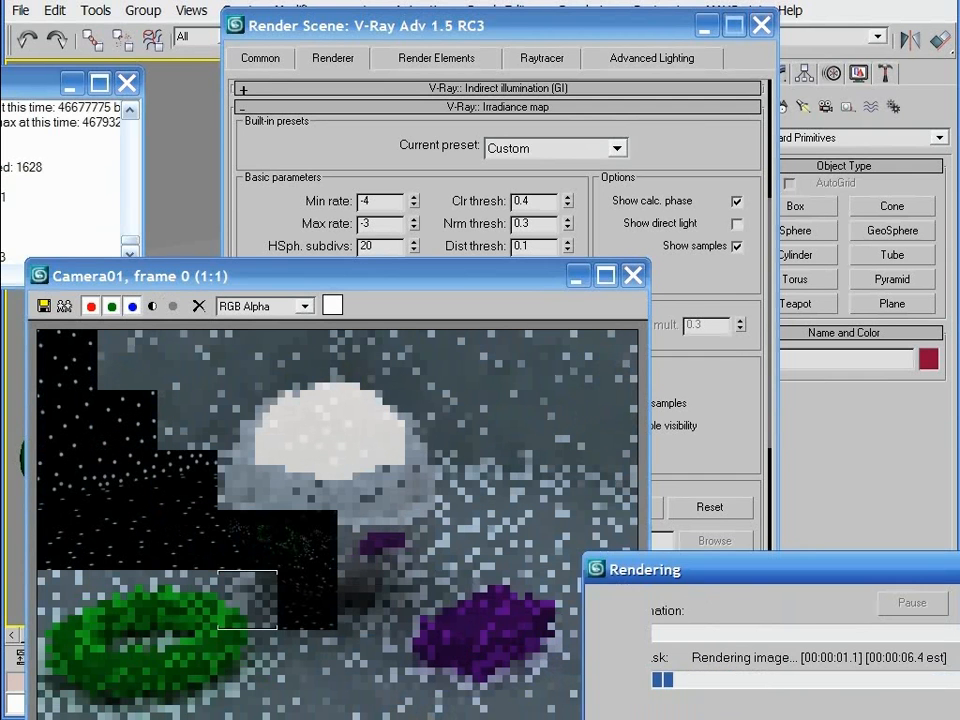
left_click(414, 206)
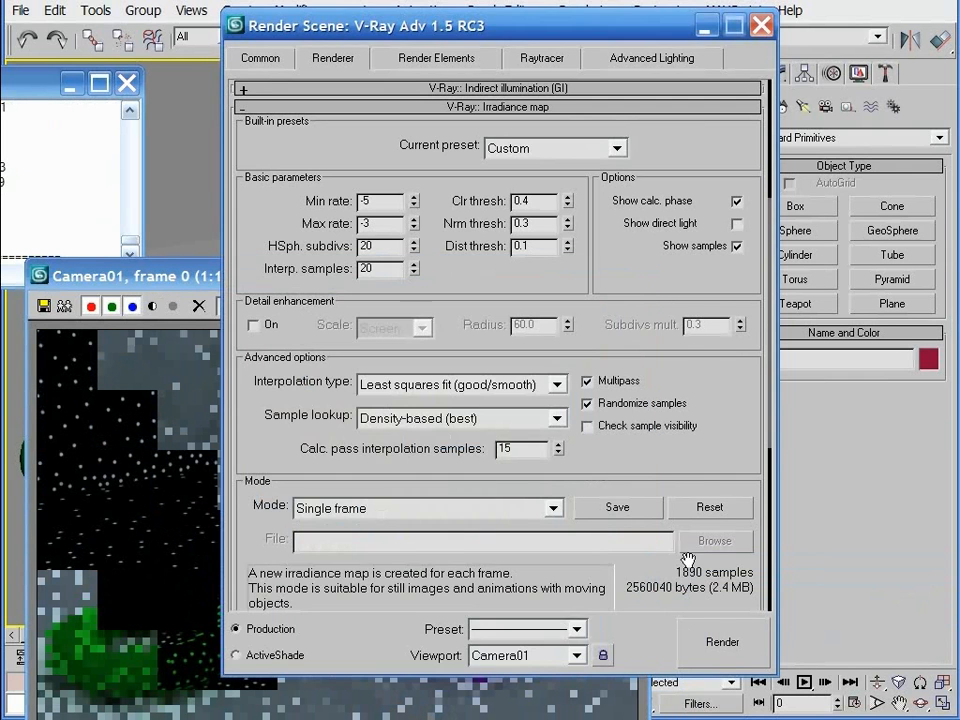
left_click(718, 643)
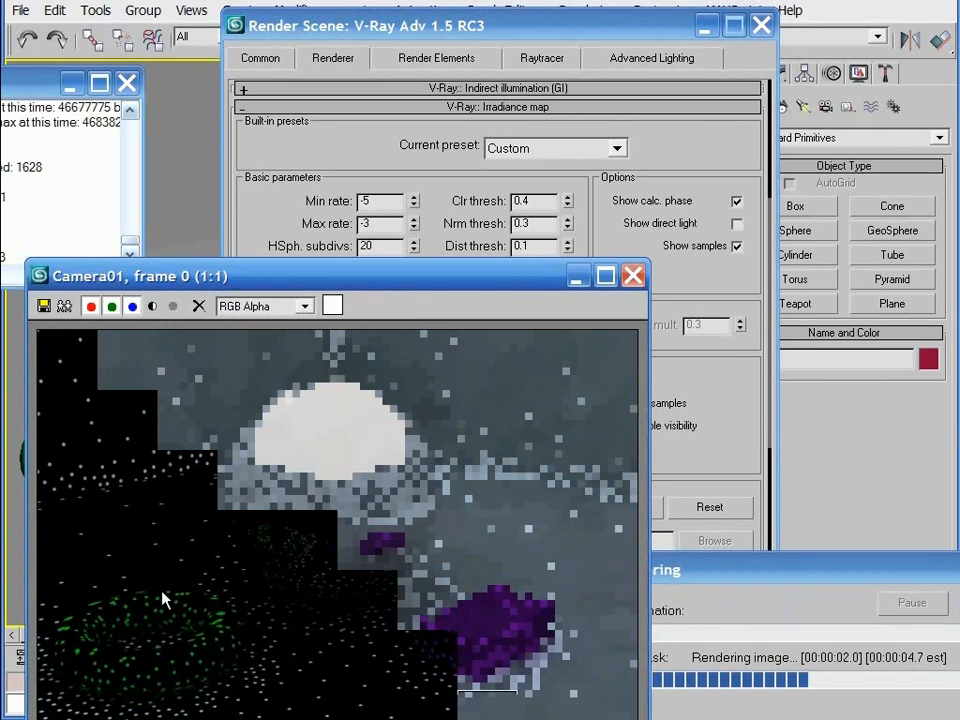
left_click_drag(212, 314, 312, 146)
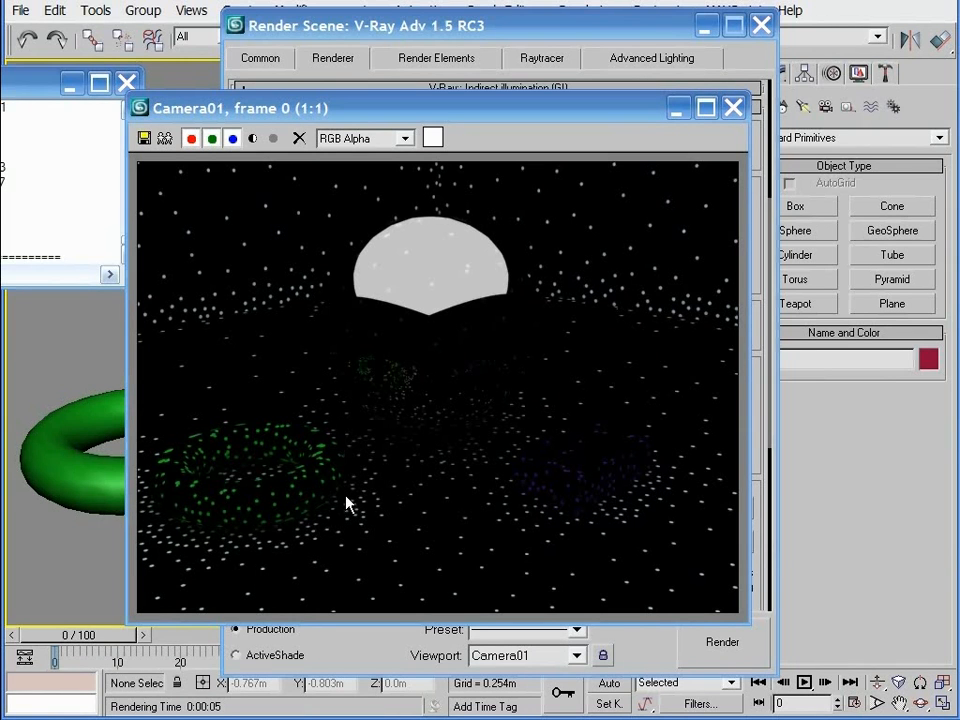
left_click_drag(473, 116, 480, 200)
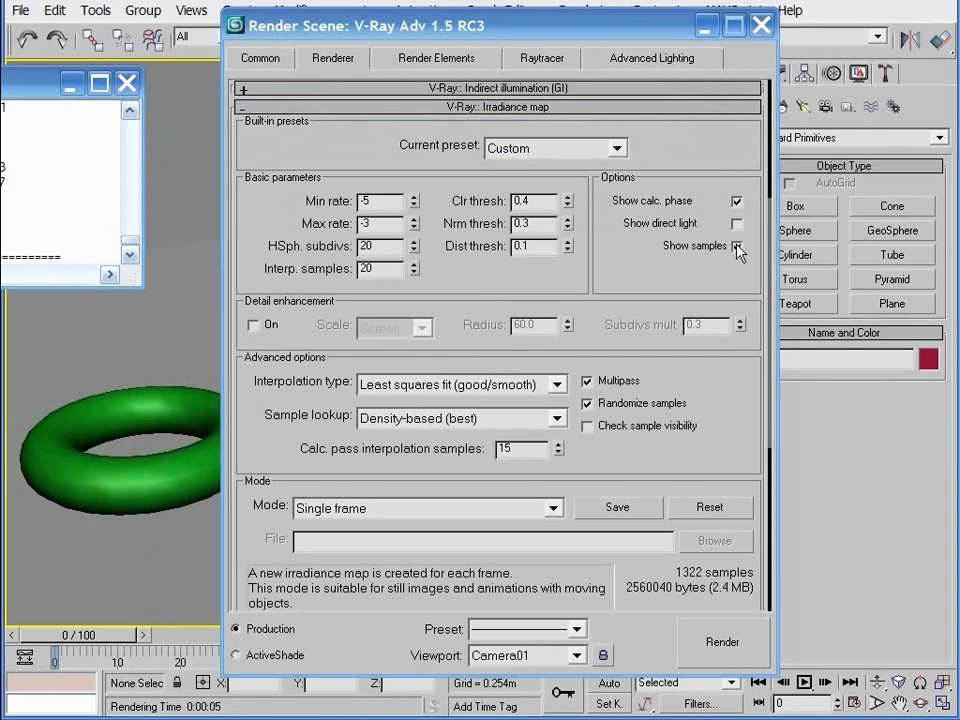
Disable Show samples, render the Camera01 view, and clone the rendered frame window for comparison
left_click(737, 246)
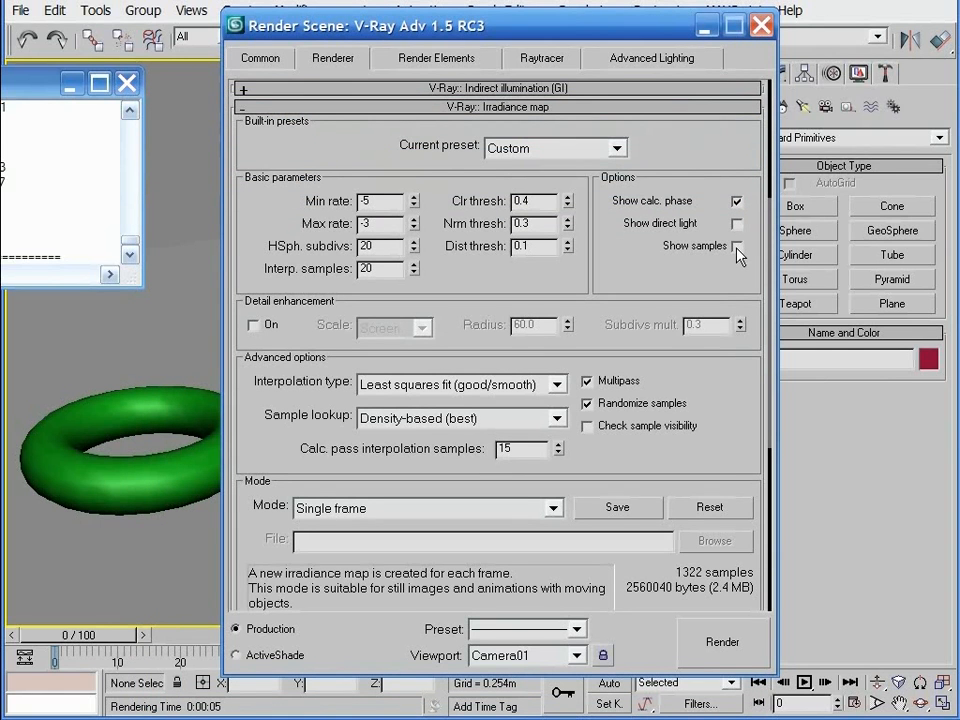
left_click(719, 658)
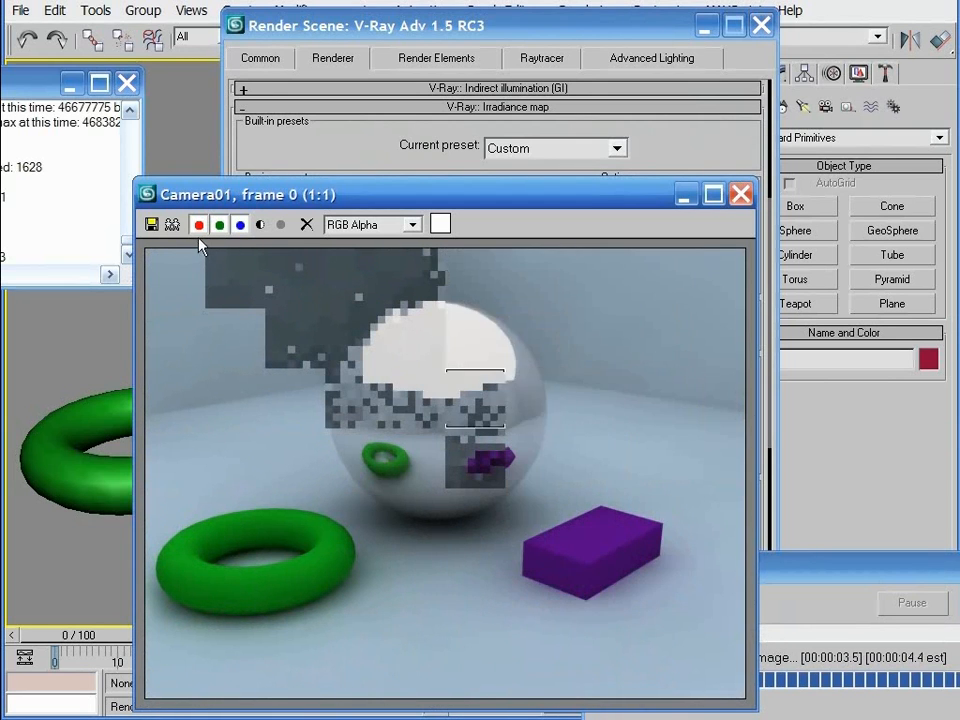
left_click(175, 226)
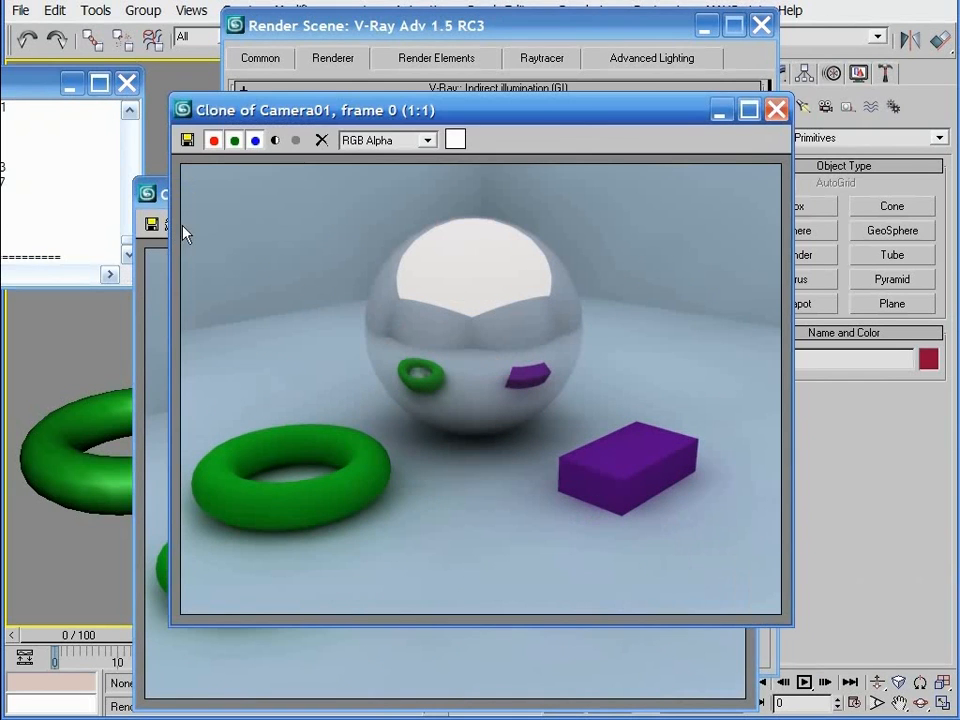
Set the min rate to -3, disable Show calc. phase, and render the Camera01 view
left_click(648, 78)
left_click(414, 200)
left_click(414, 200)
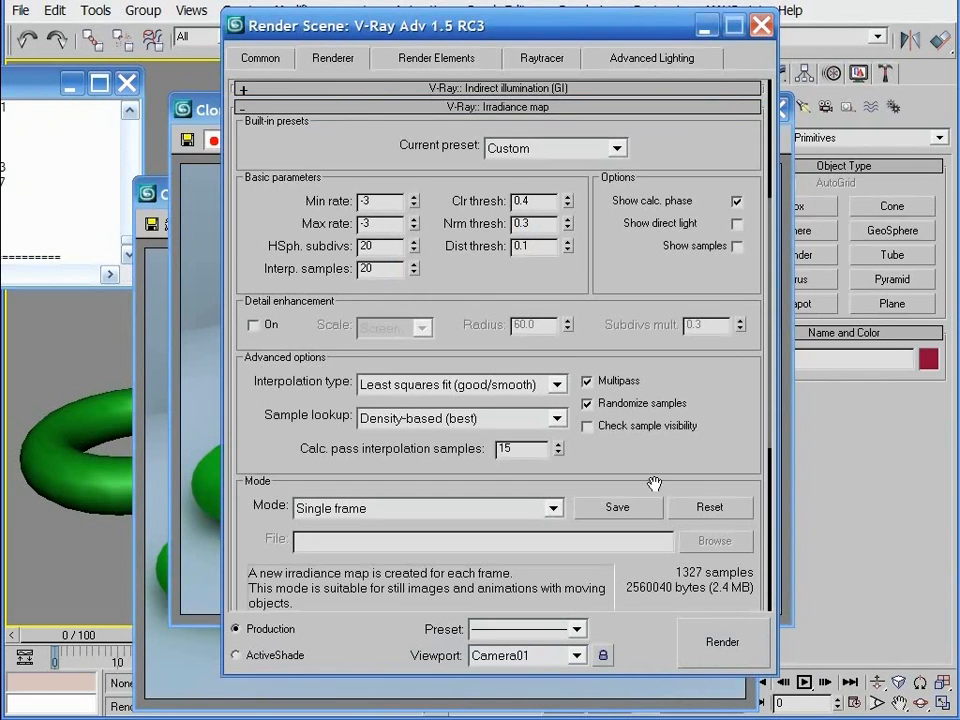
left_click(738, 202)
left_click(725, 650)
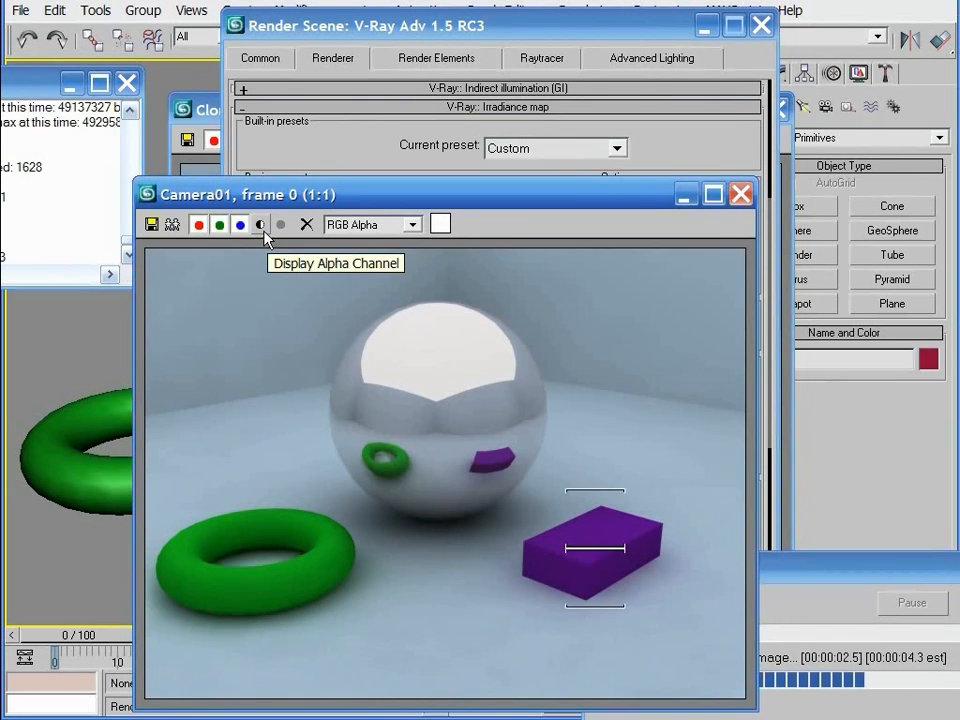
Minimize the render settings, compare the new Camera01 render with its clone, and close both frame windows
left_click(453, 118)
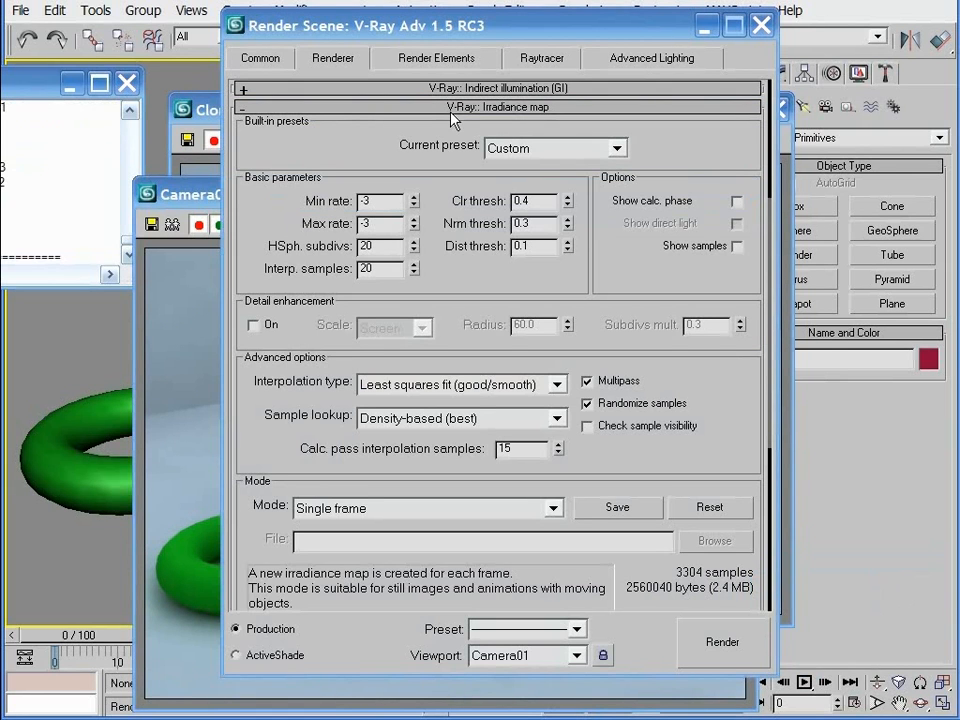
left_click(706, 28)
left_click_drag(467, 199, 743, 115)
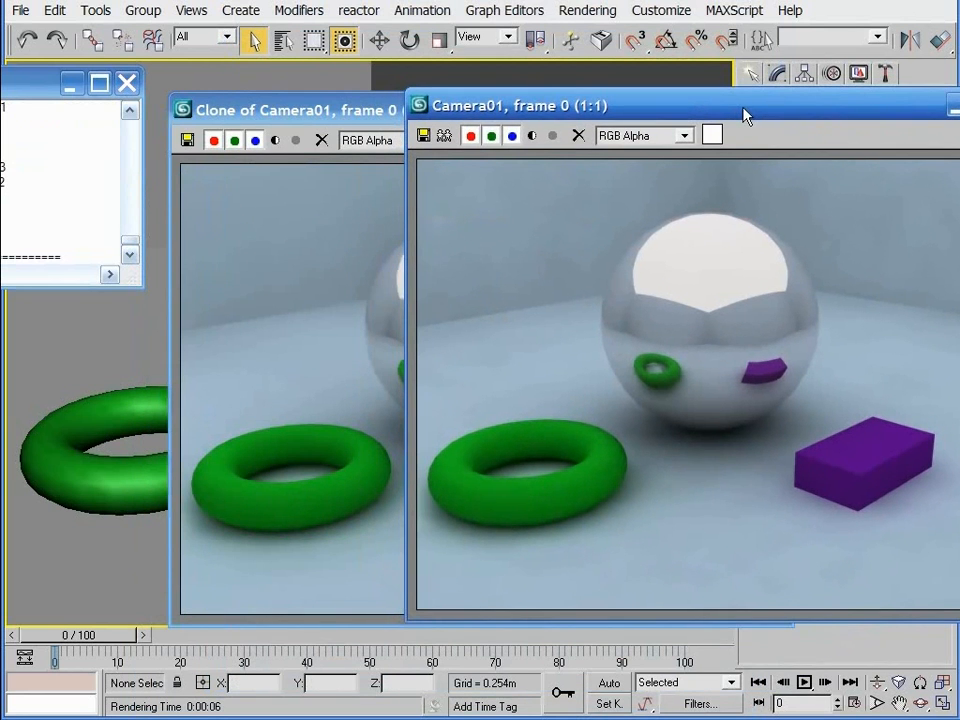
left_click(956, 106)
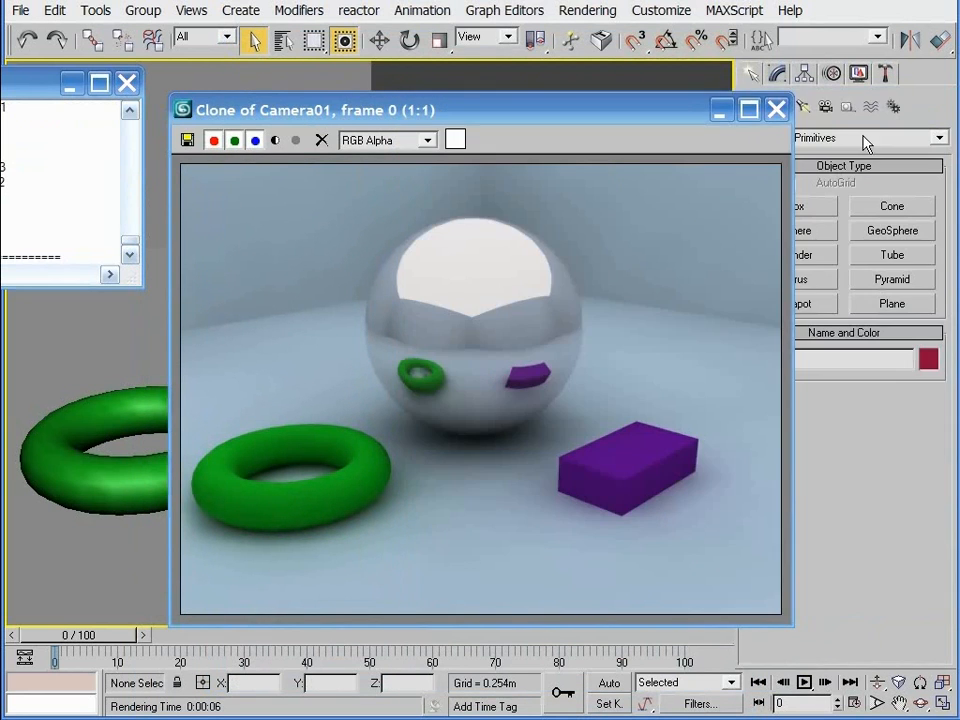
left_click(781, 112)
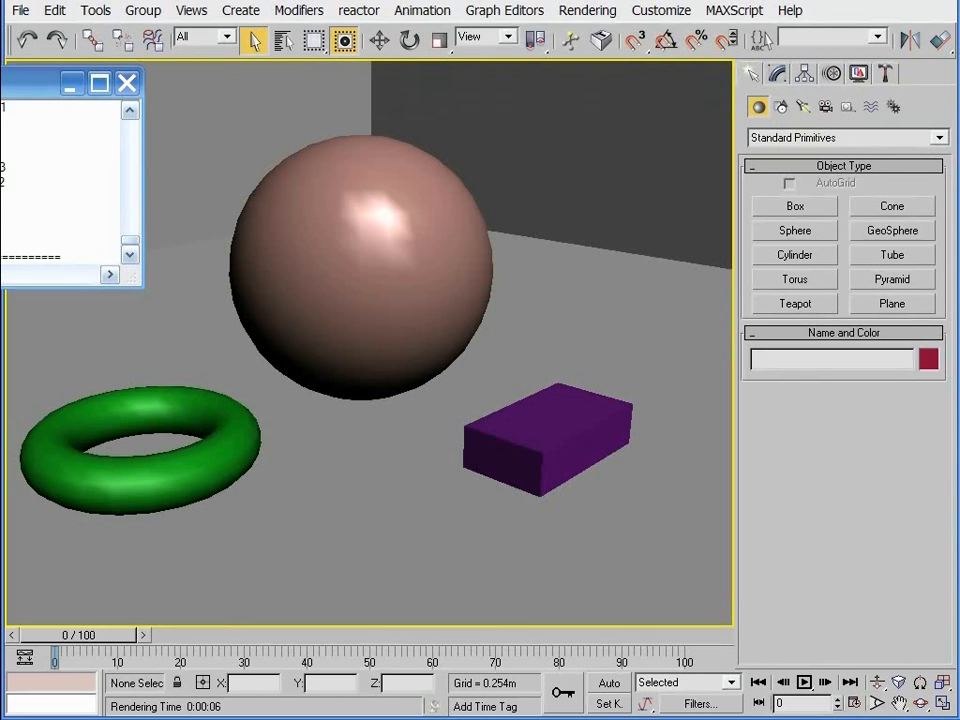
Reopen the V-Ray irradiance map settings and step the preset through Low, Medium, Medium - animation and High
key("F10")
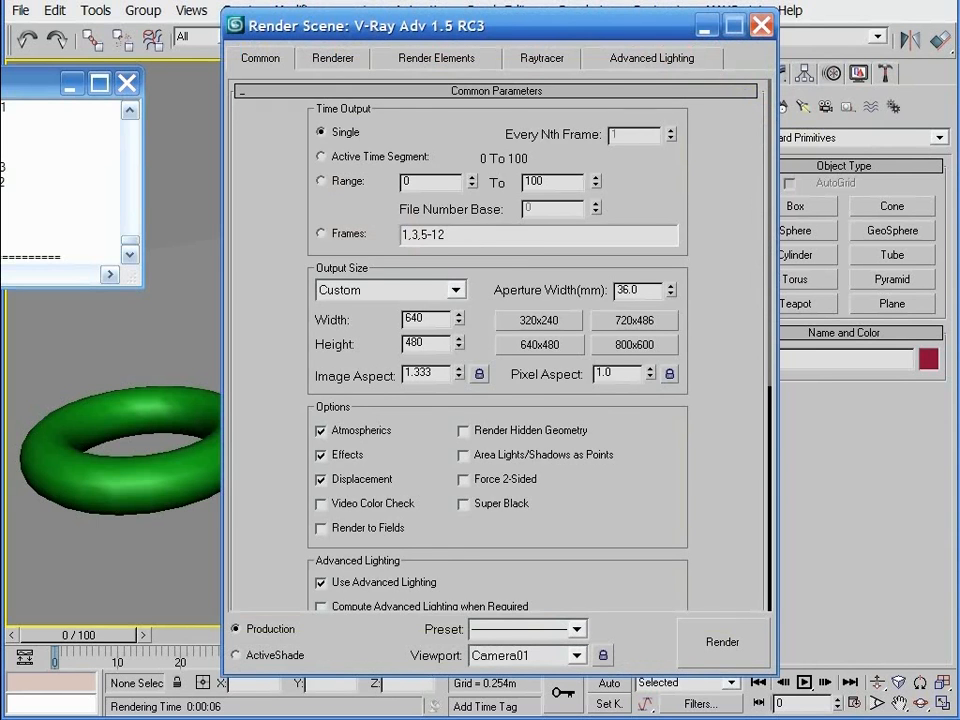
left_click(330, 58)
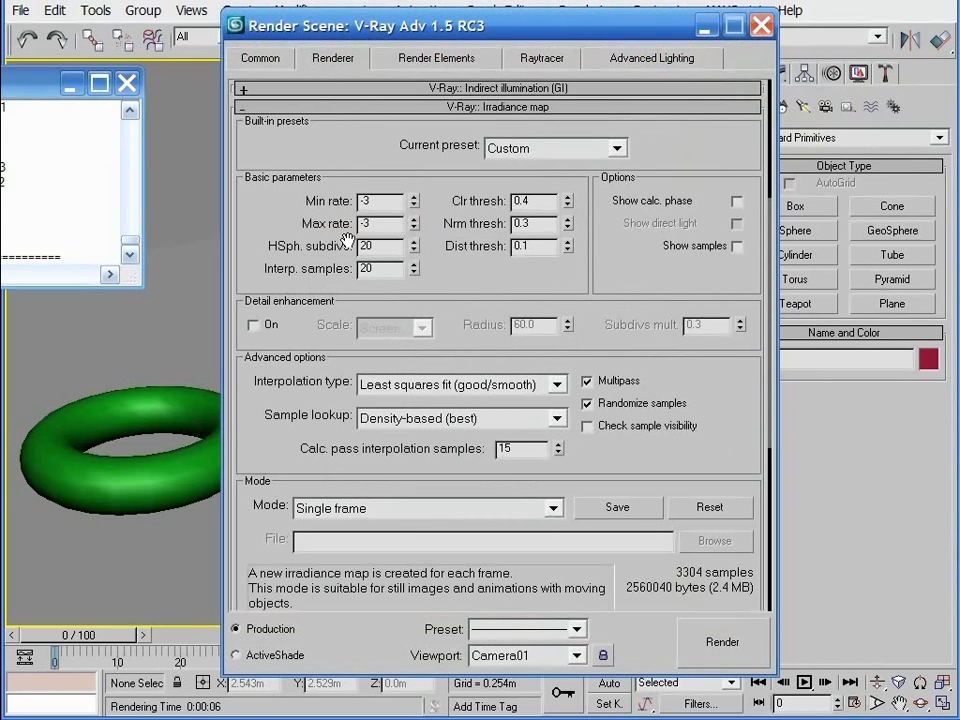
left_click(508, 148)
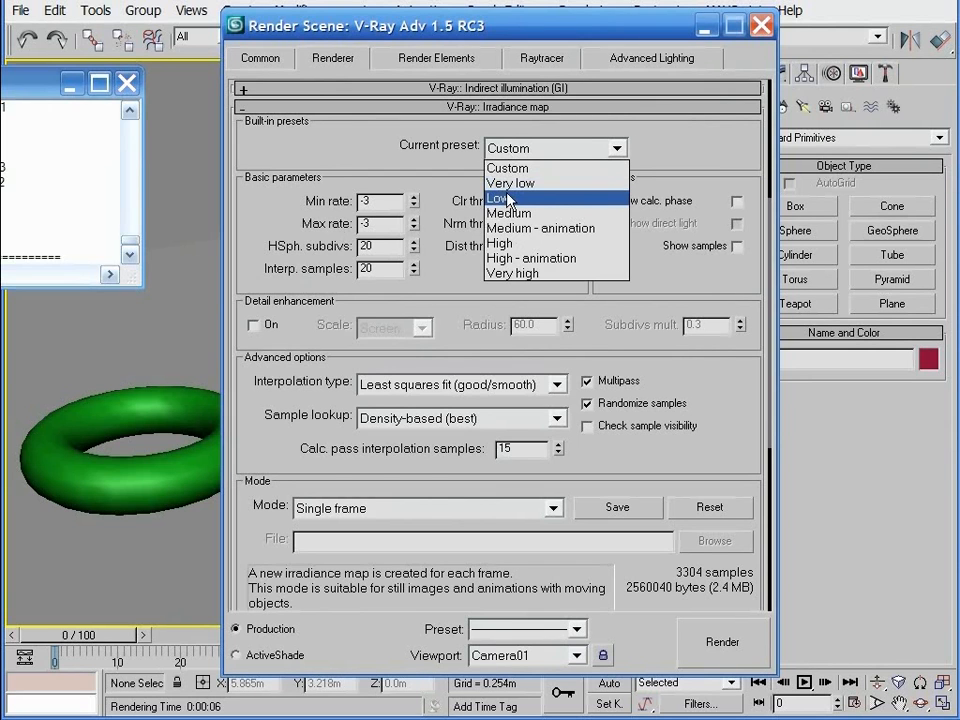
left_click(507, 195)
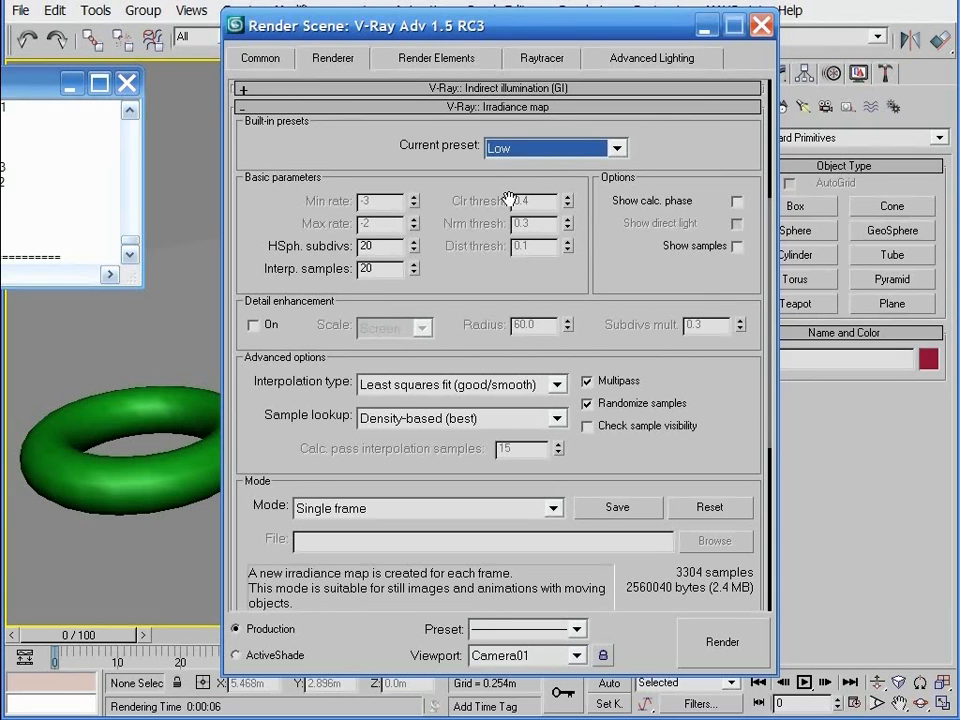
key("Down")
key("Down")
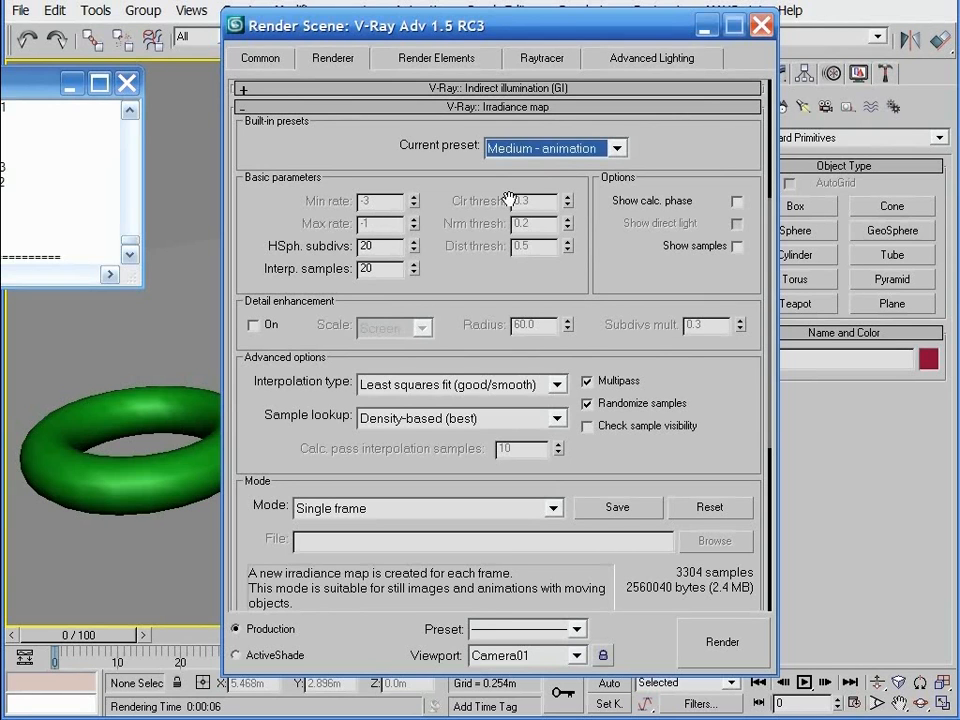
key("Down")
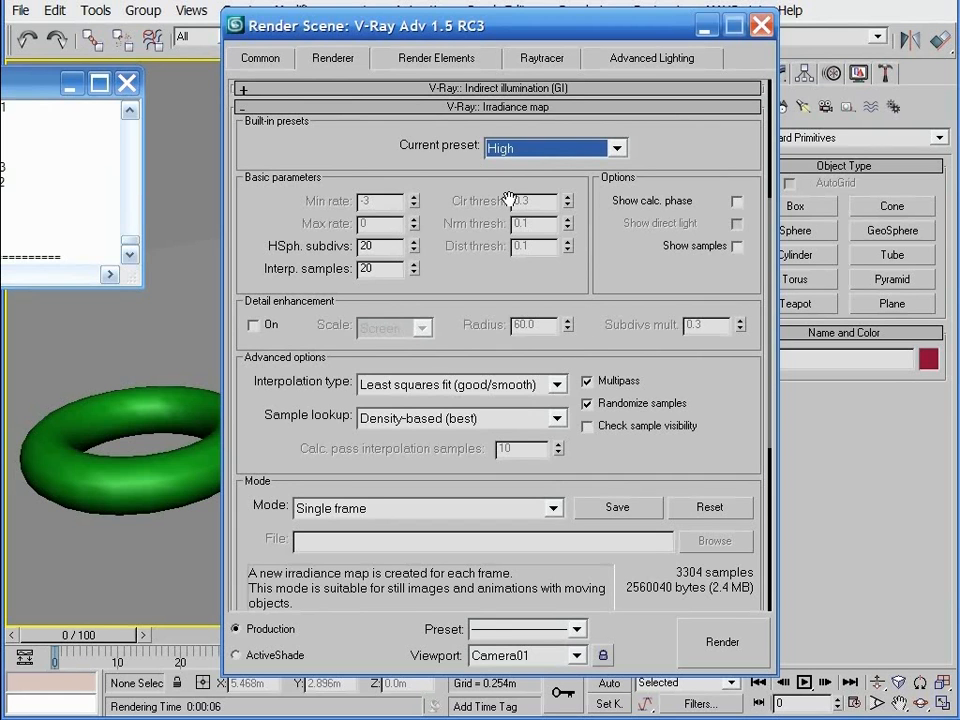
Switch the irradiance map preset to Very low, Low and Medium in turn, ending on High
left_click(555, 148)
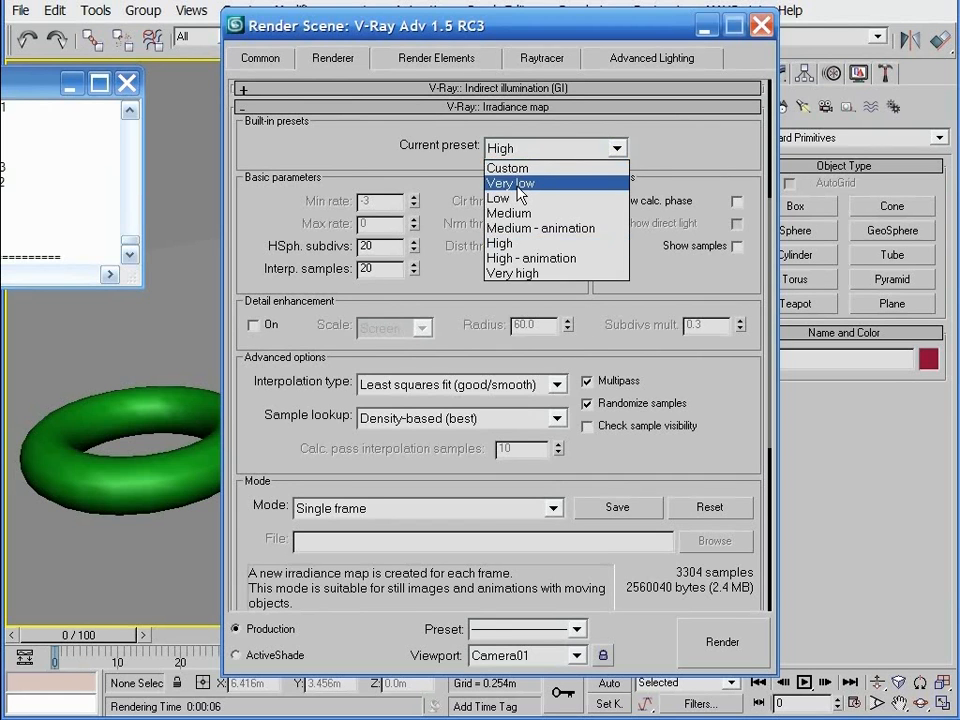
left_click(517, 185)
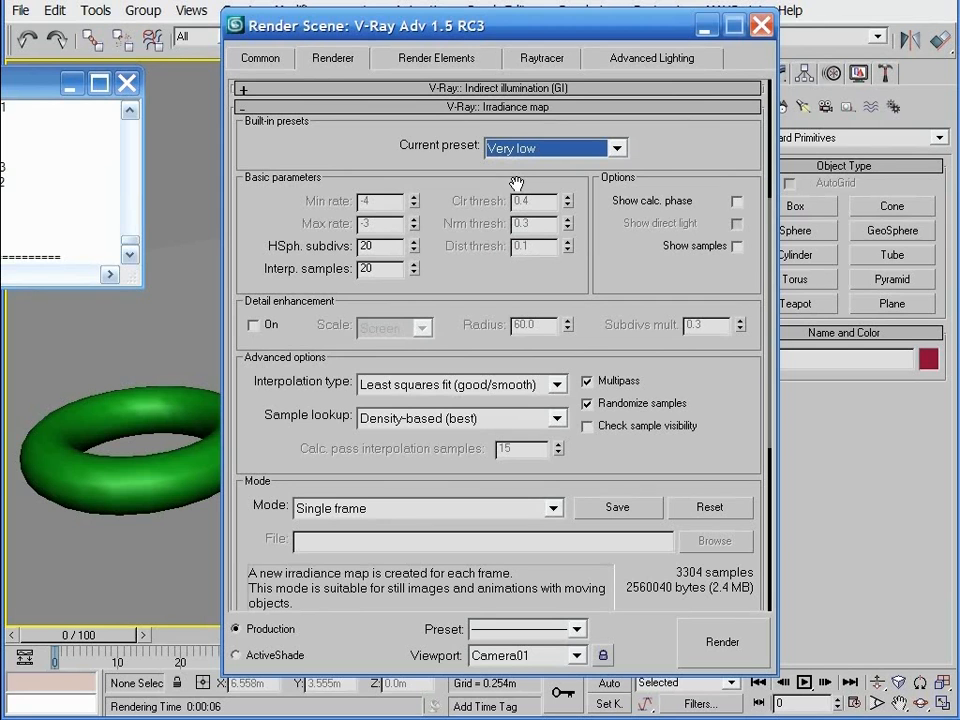
left_click(520, 153)
left_click(512, 195)
left_click(540, 148)
left_click(512, 208)
left_click(521, 152)
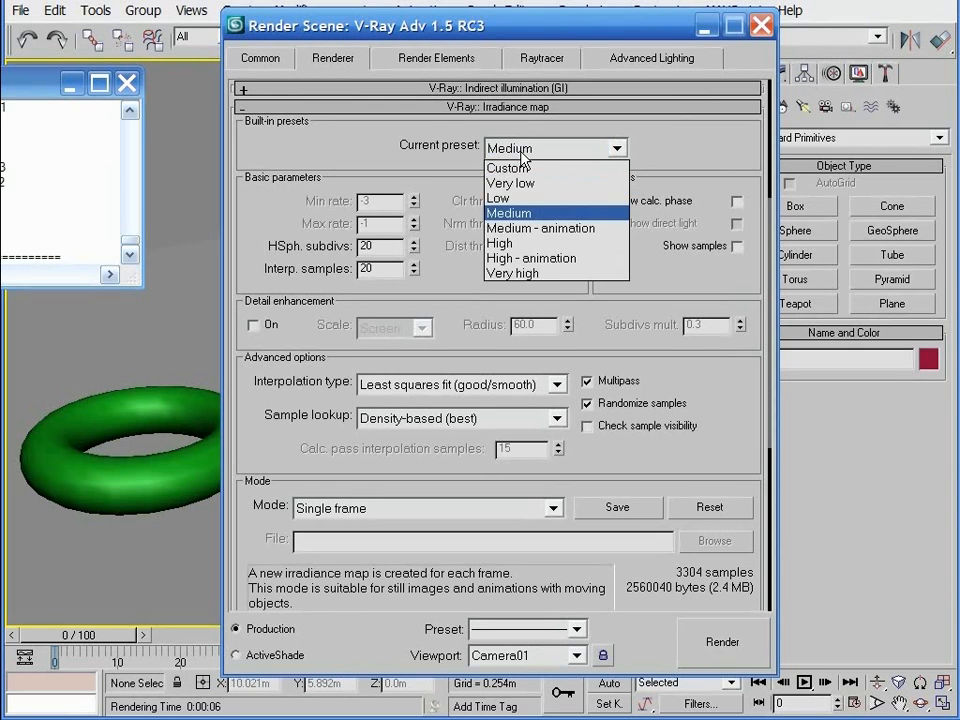
left_click(521, 246)
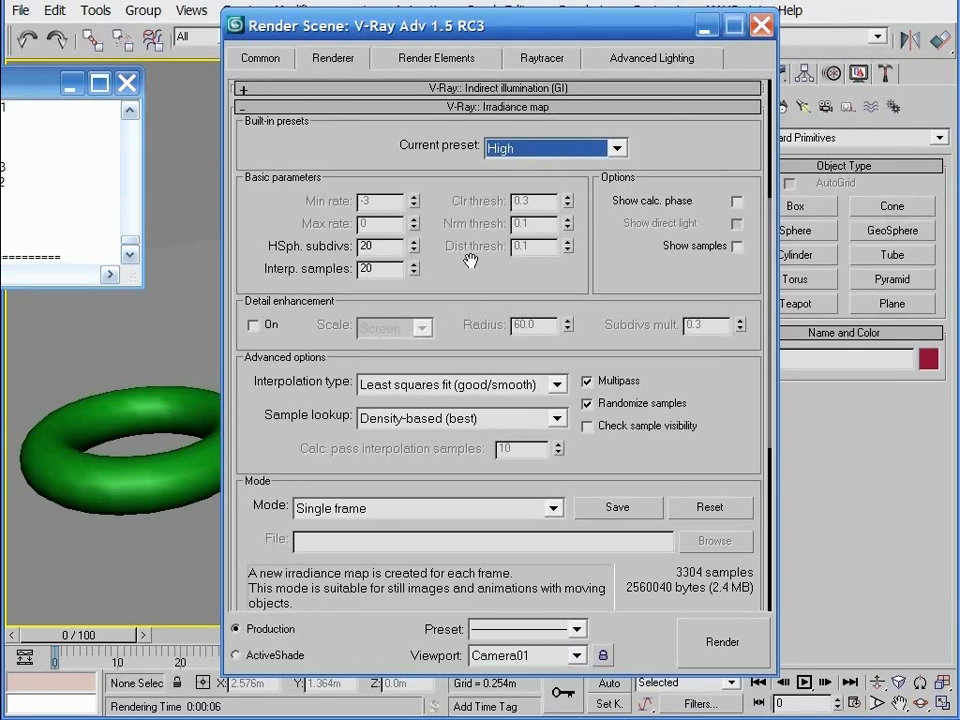
Highlight the HSph. subdivs value and view the illustration of rays leaving a hemisphere
double_click(381, 249)
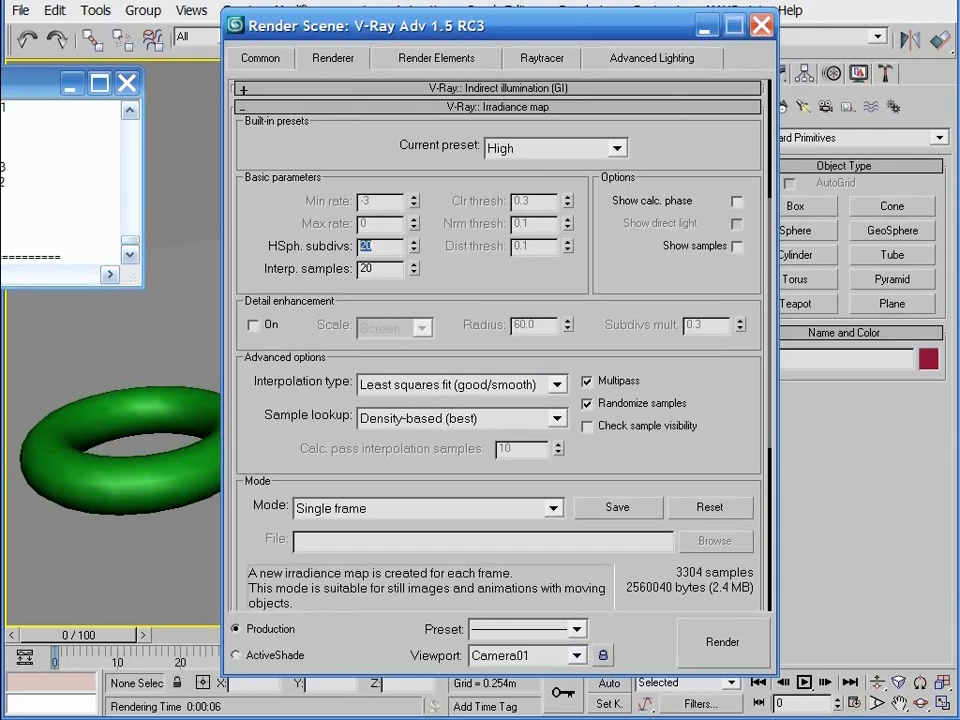
key("F9")
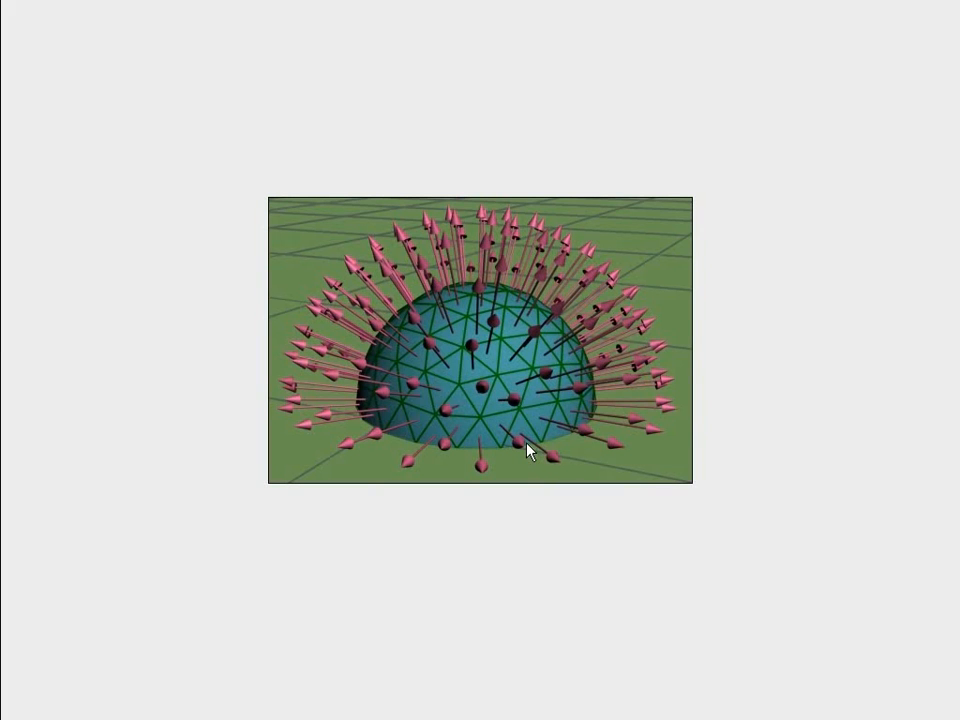
left_click(600, 537)
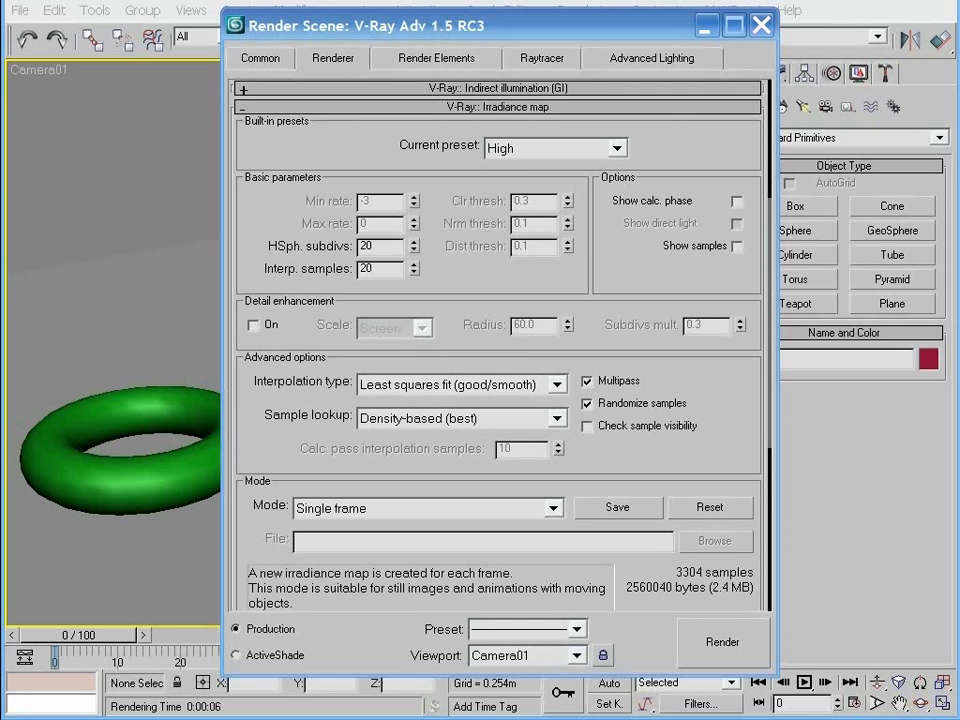
Try HSph. subdivs values of 50, 20, 25 and 30, and set it back to 20
double_click(375, 246)
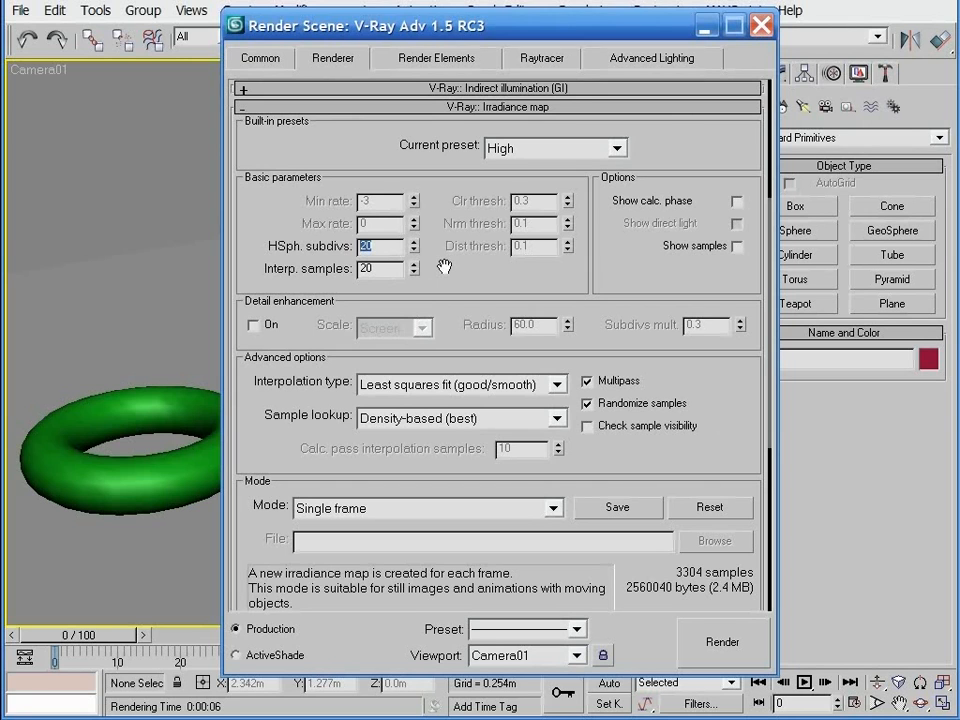
type("50")
left_click_drag(376, 246, 309, 240)
type("20")
double_click(387, 251)
type("25")
key("BackSpace")
key("BackSpace")
type("30")
key("BackSpace")
key("BackSpace")
type("20")
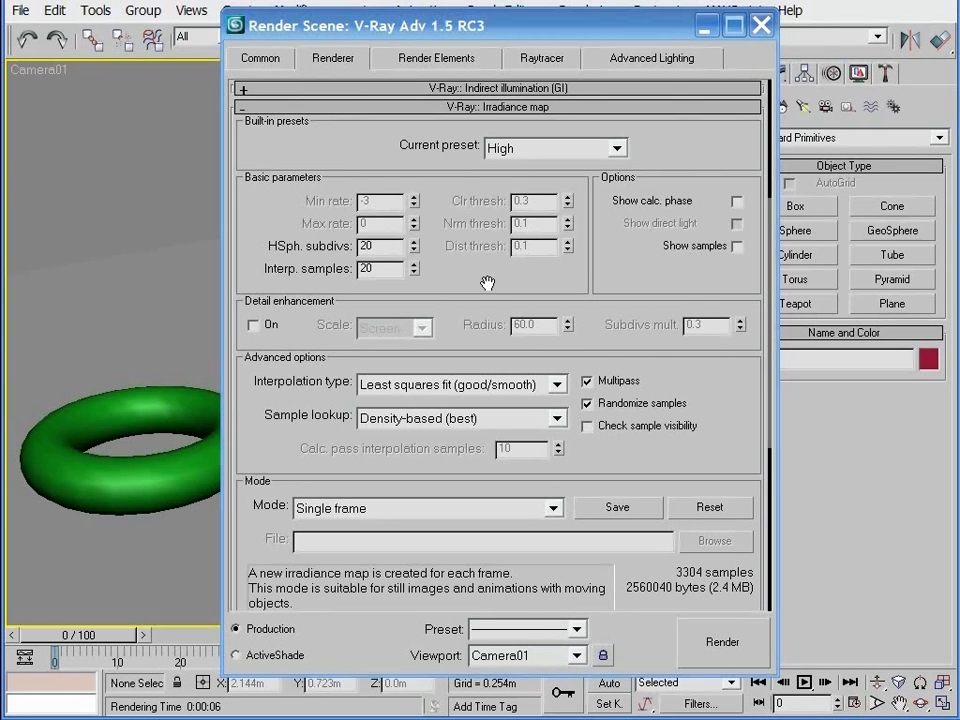
Highlight the Interp. samples value in the irradiance map settings and enter 20
left_click(511, 632)
double_click(381, 272)
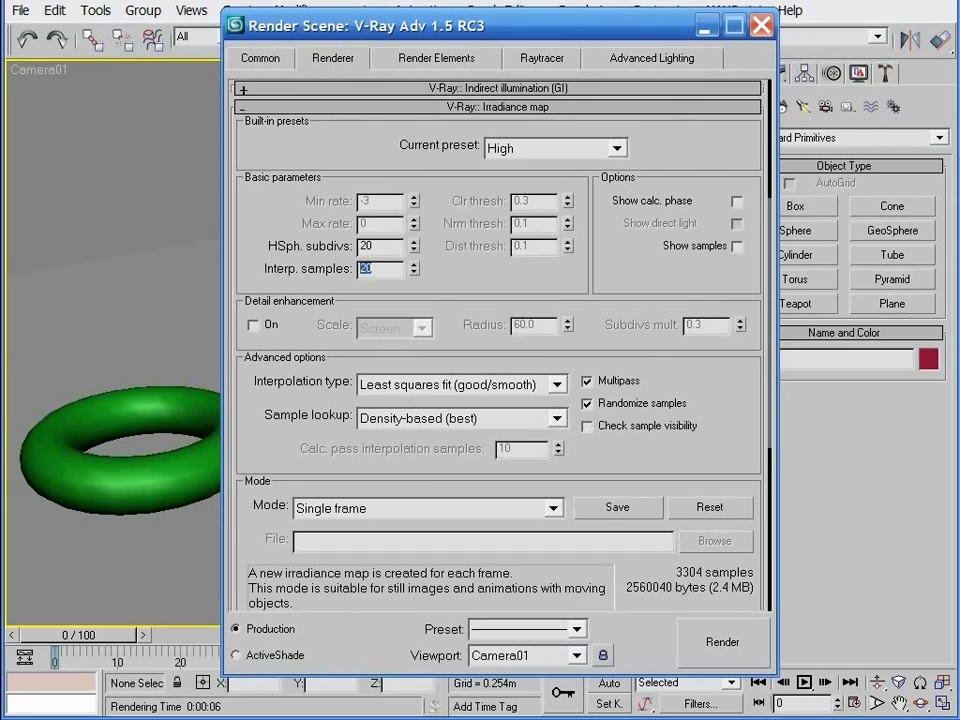
type("20")
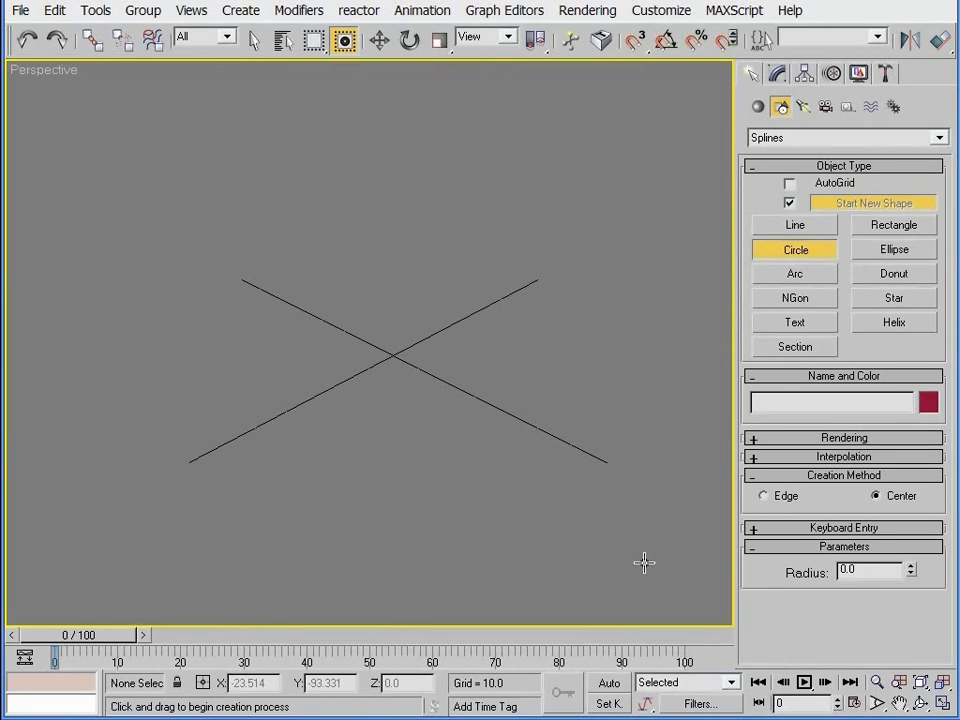
Draw a circle spline with a radius of about 95 around the grid centre and show its interpolation settings
left_click_drag(360, 287, 321, 354)
middle_click_drag(321, 354, 339, 399)
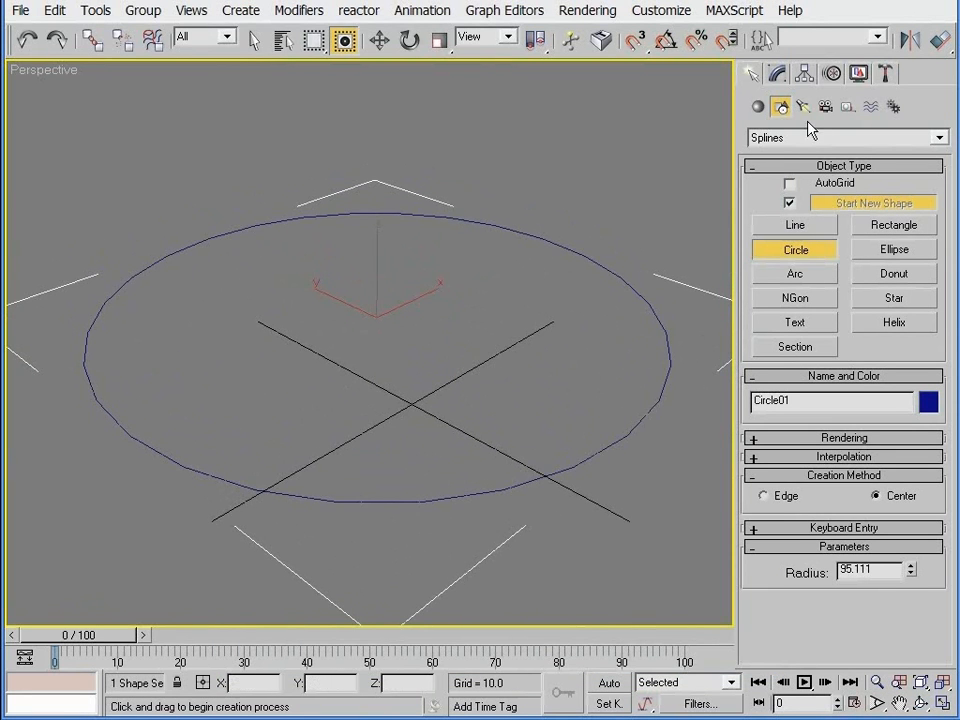
left_click(786, 456)
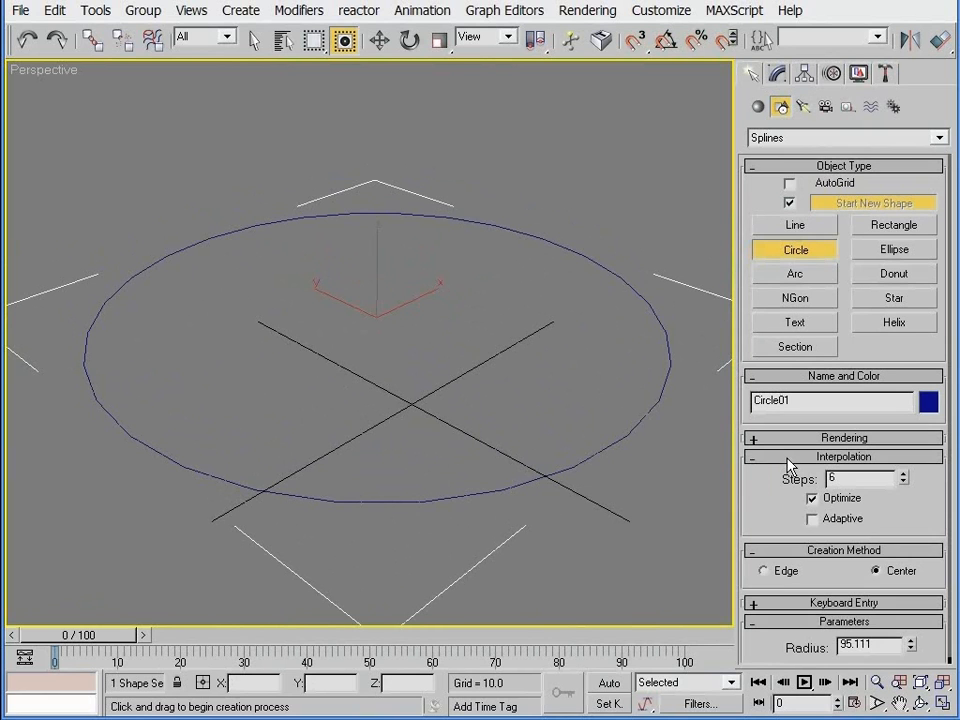
left_click(777, 73)
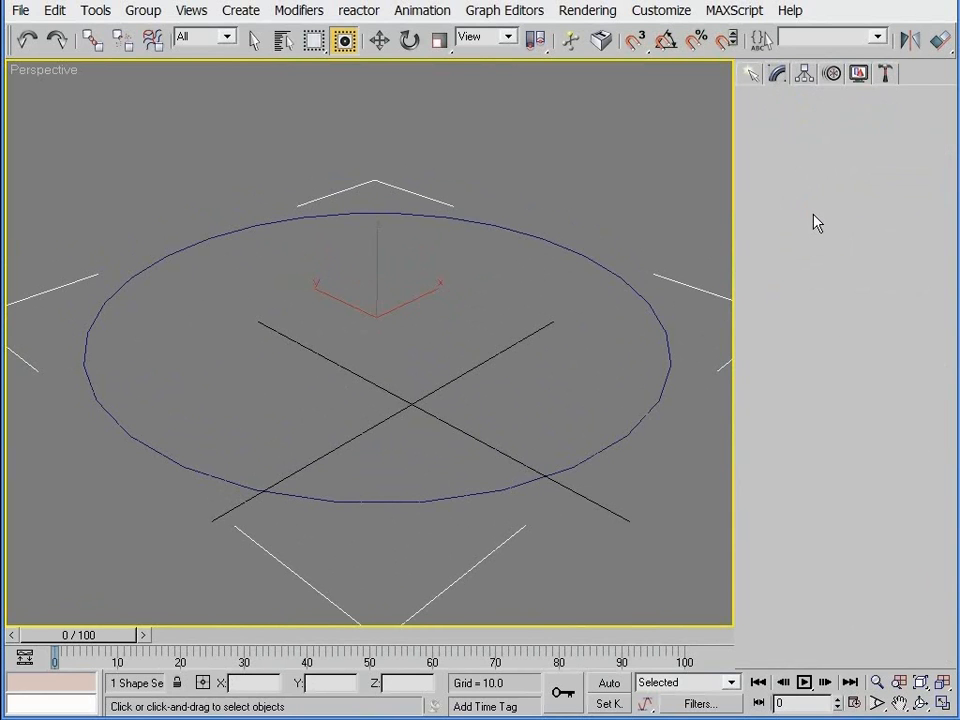
left_click(822, 535)
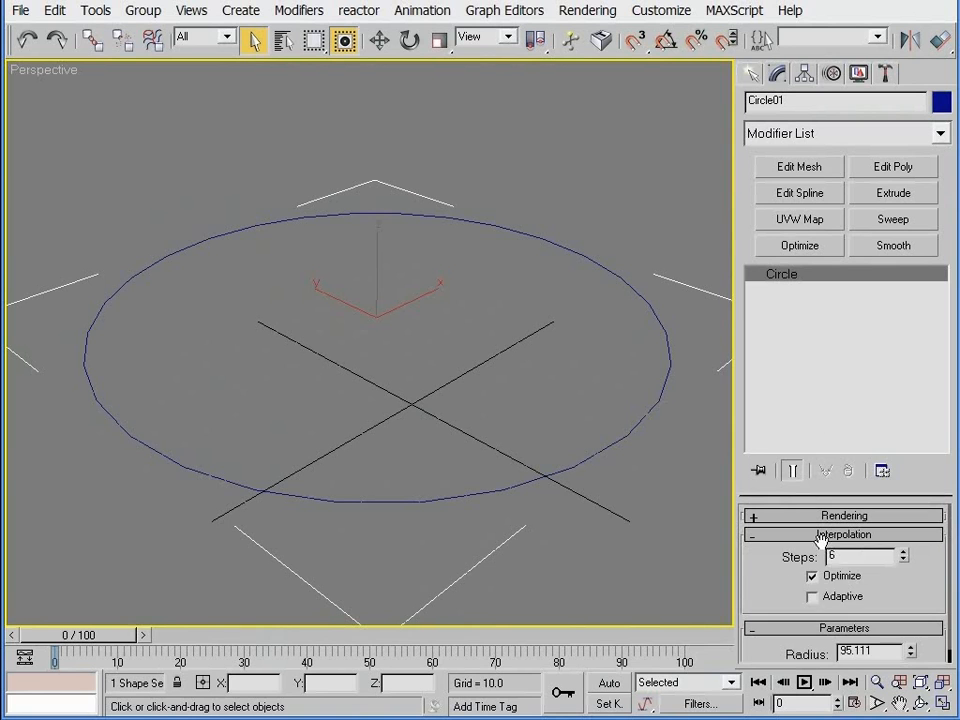
Lower the circle's interpolation steps one at a time to 0
left_click(903, 560)
left_click(903, 560)
left_click(903, 560)
left_click(903, 560)
left_click(903, 560)
left_click(903, 560)
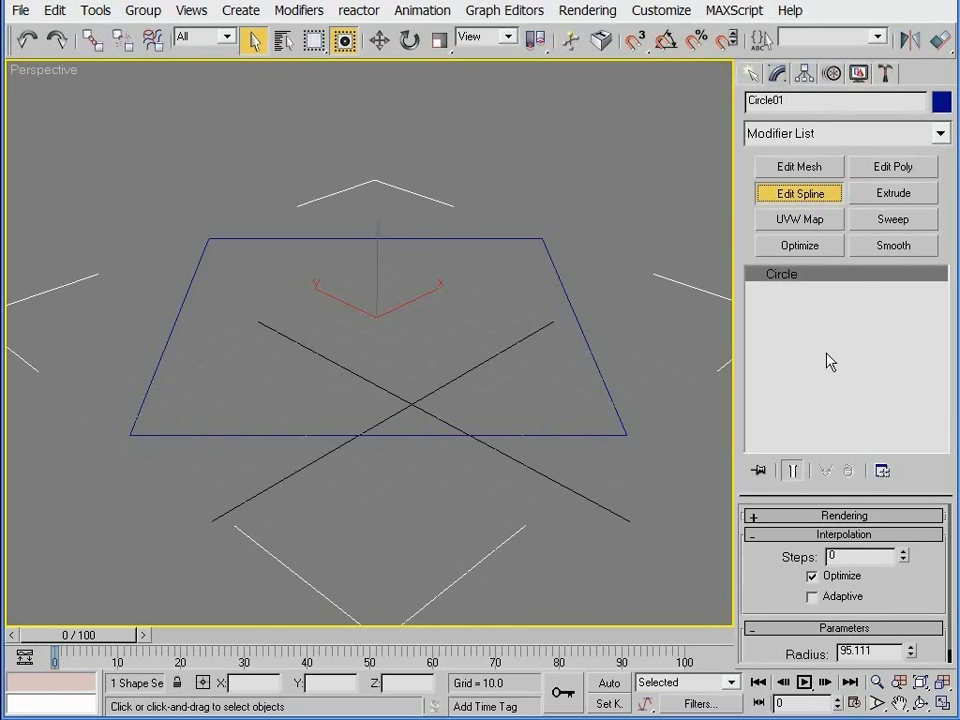
Add an Edit Spline modifier to the circle, select all four vertices to examine their handles, and delete the modifier
left_click(797, 192)
left_click(773, 273)
left_click(803, 289)
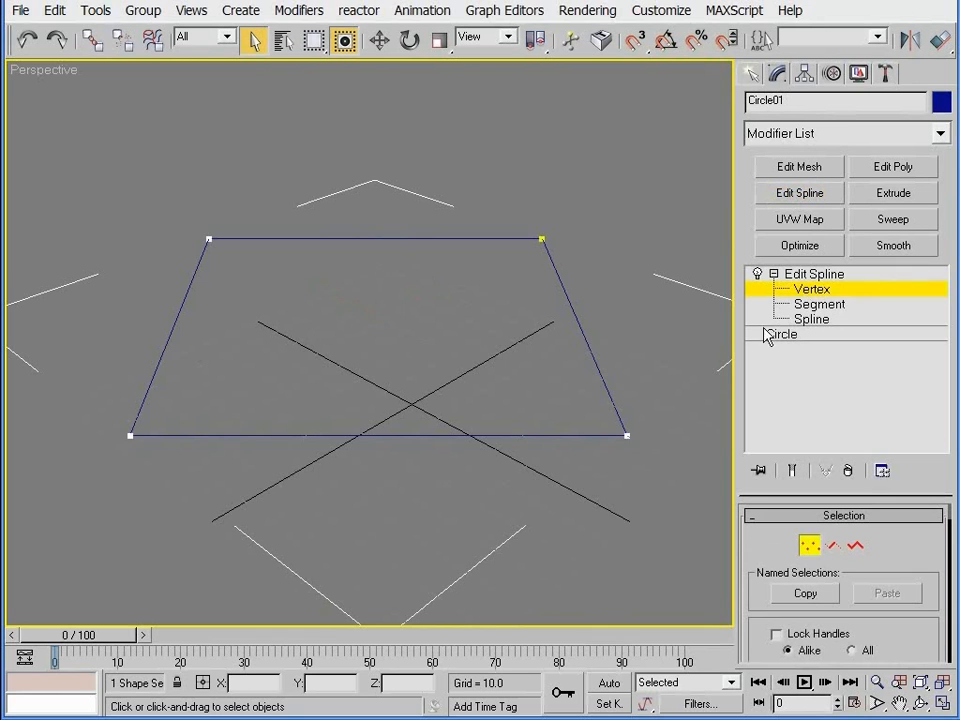
left_click_drag(641, 482, 79, 165)
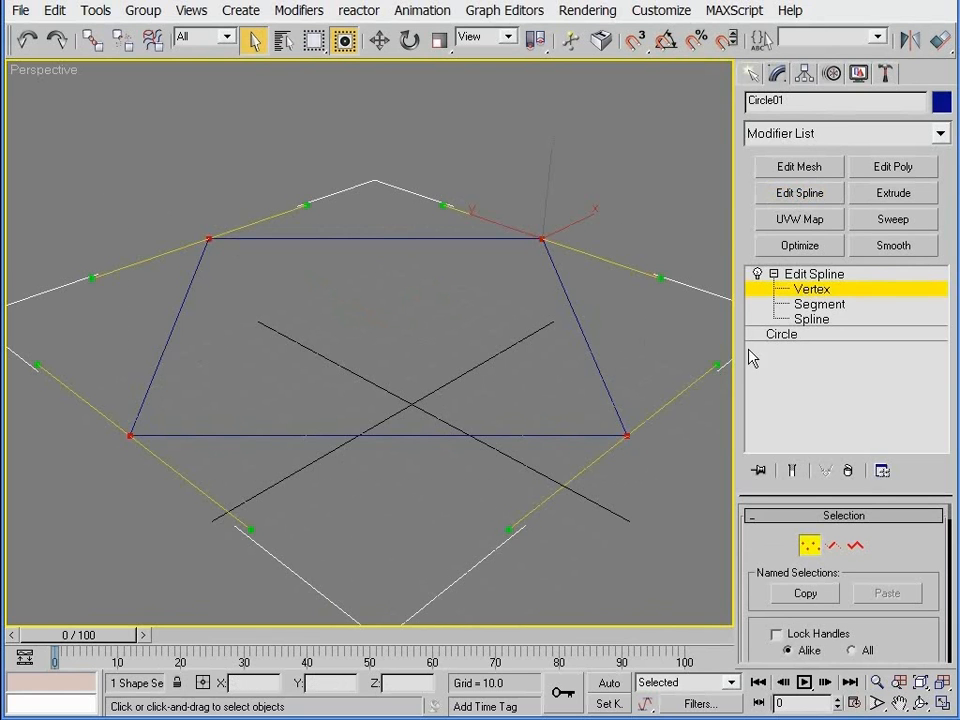
left_click(806, 276)
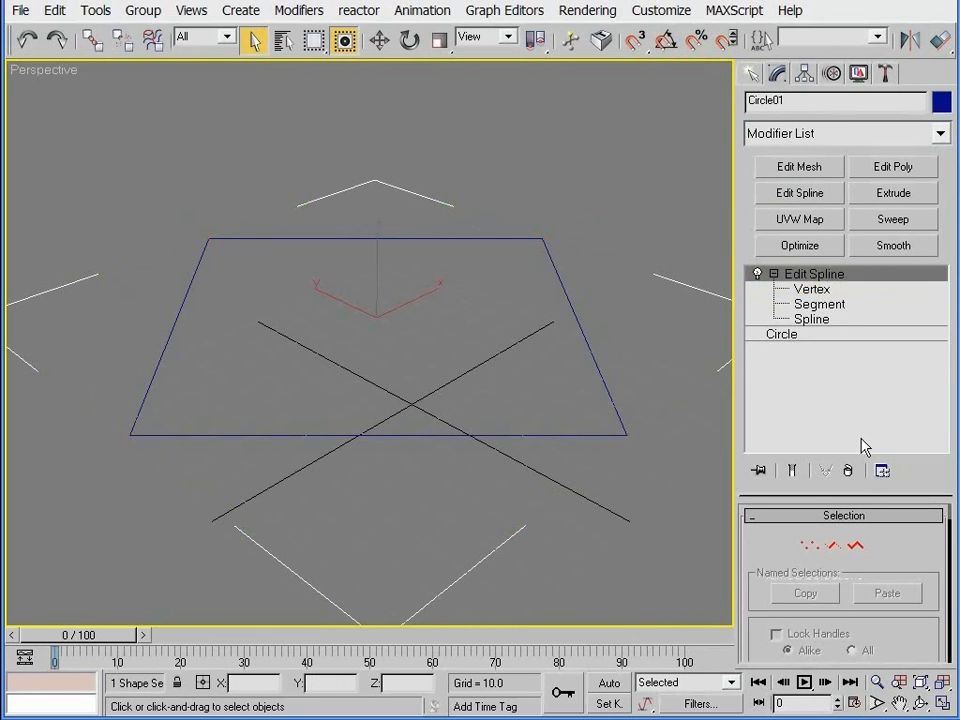
left_click(848, 470)
Raise the circle's interpolation steps one at a time to smooth its outline
left_click(903, 553)
left_click(903, 553)
left_click(903, 553)
left_click(903, 553)
left_click(903, 553)
left_click(903, 553)
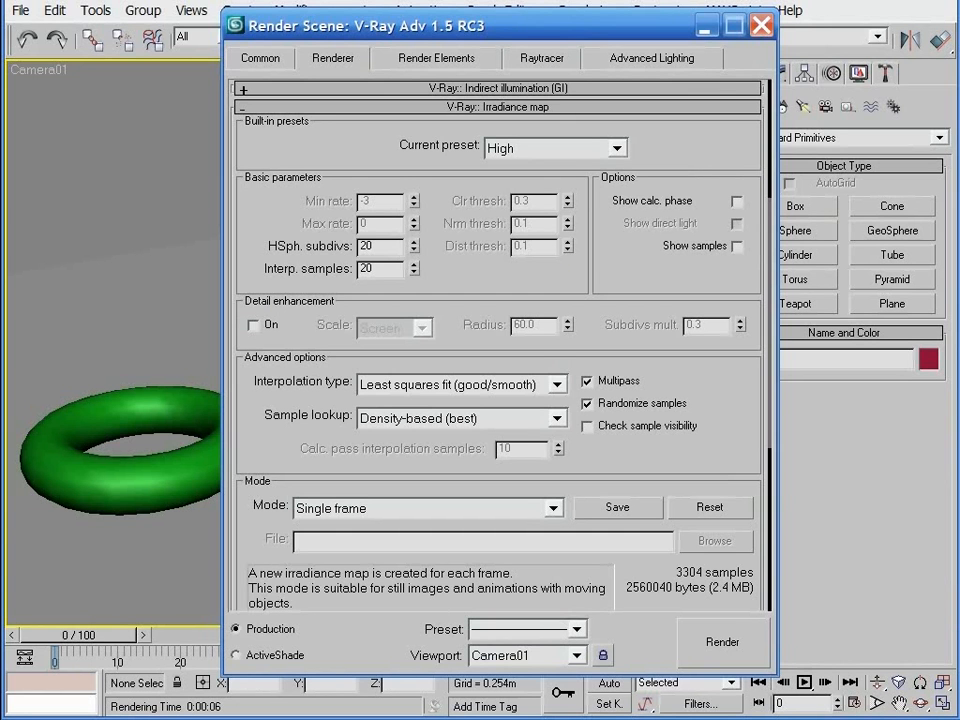
Return to the Interp. samples value and step through the comparison renders made with few interpolation samples
left_click(380, 270)
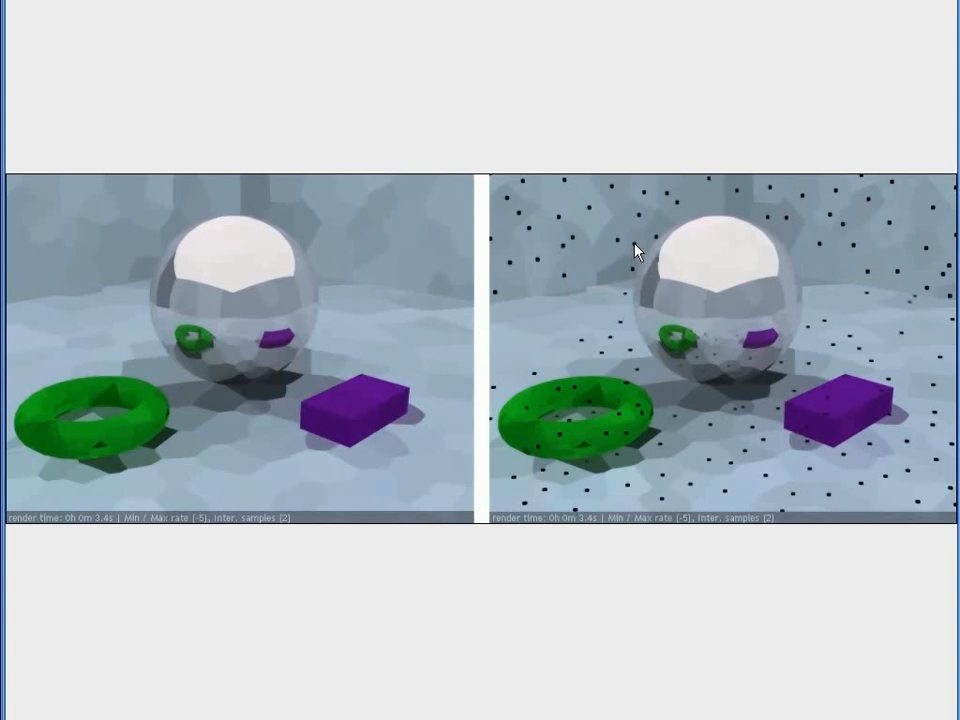
key("Right")
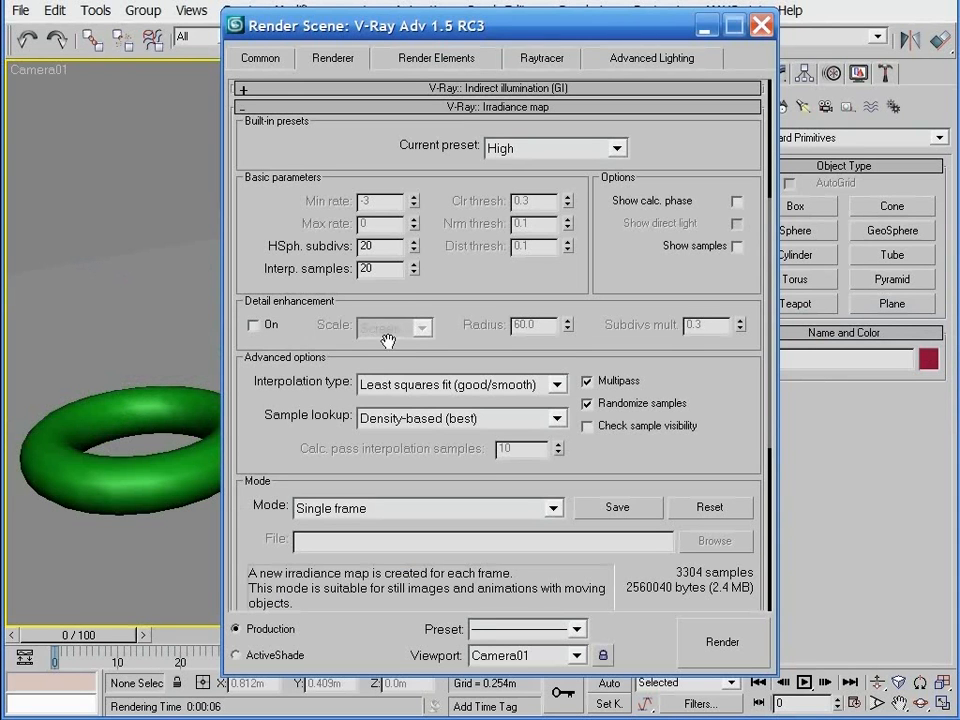
Try Interp. samples values of 30 and 10, and switch detail enhancement on and back off
left_click_drag(387, 278, 302, 278)
type("30")
key("BackSpace")
key("BackSpace")
type("10")
left_click(253, 325)
left_click(253, 325)
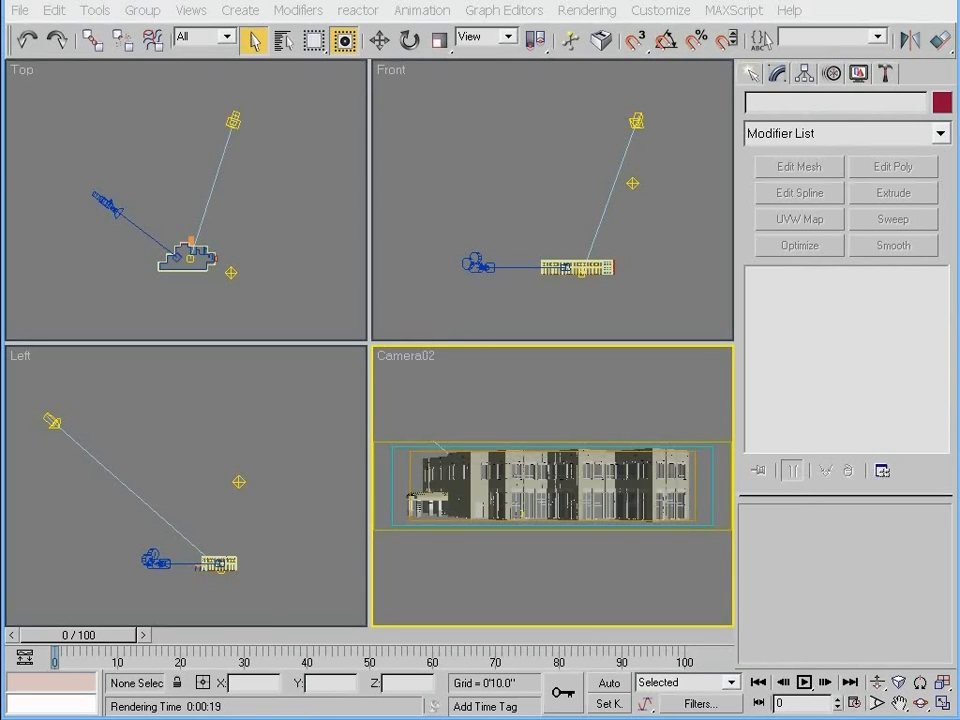
Bring up the building's Camera02 render, enlarge a wall corner to 8:1, and check the irradiance map preset list
left_click(73, 717)
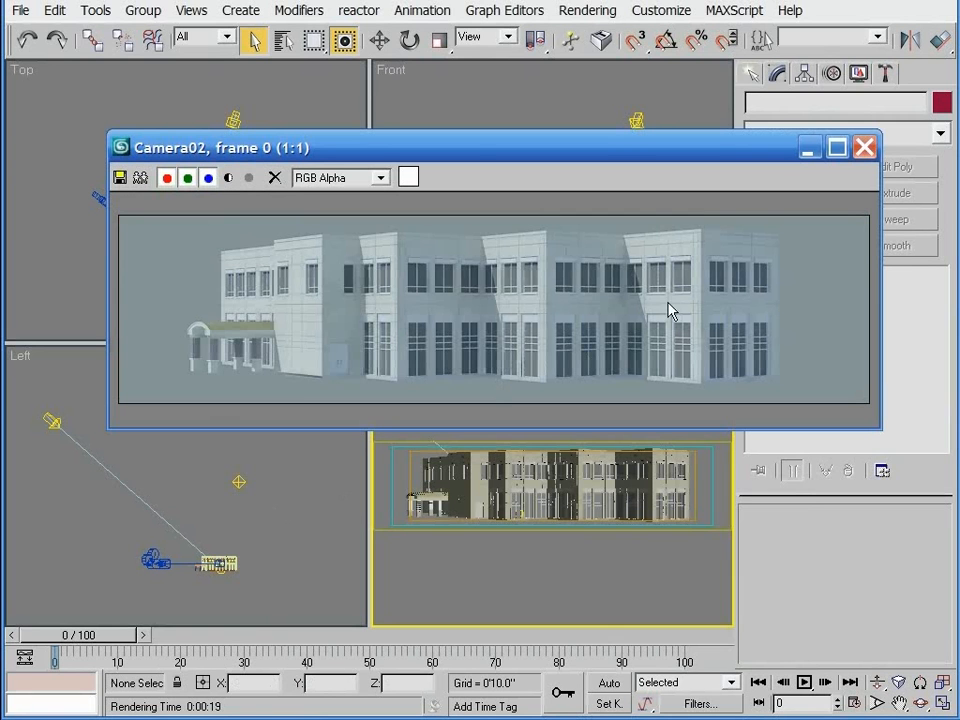
scroll(731, 243, "up", 3)
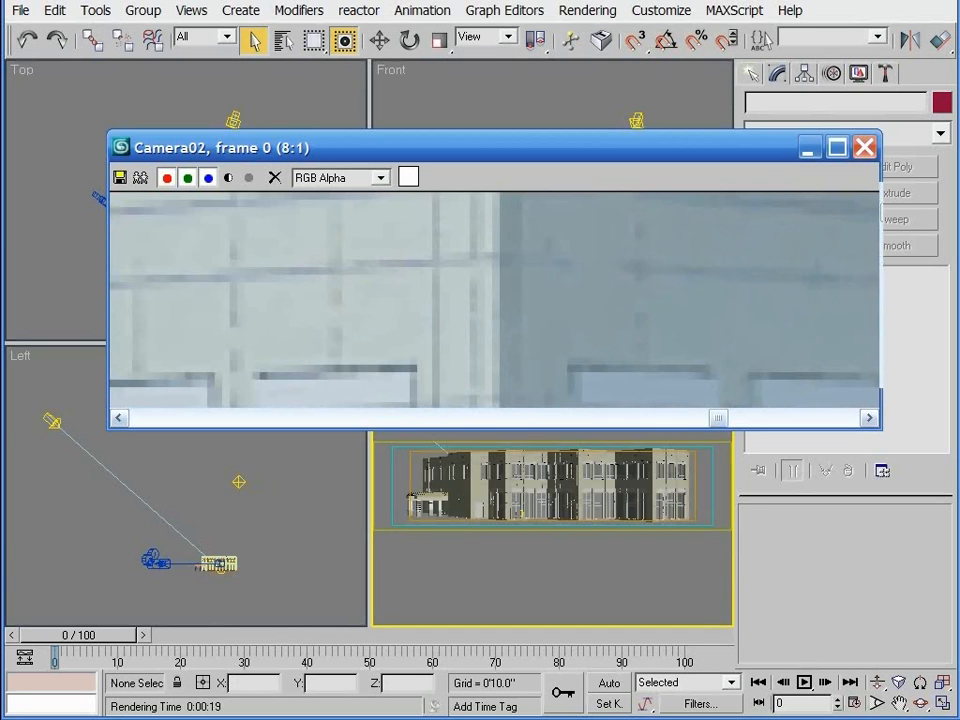
key("F10")
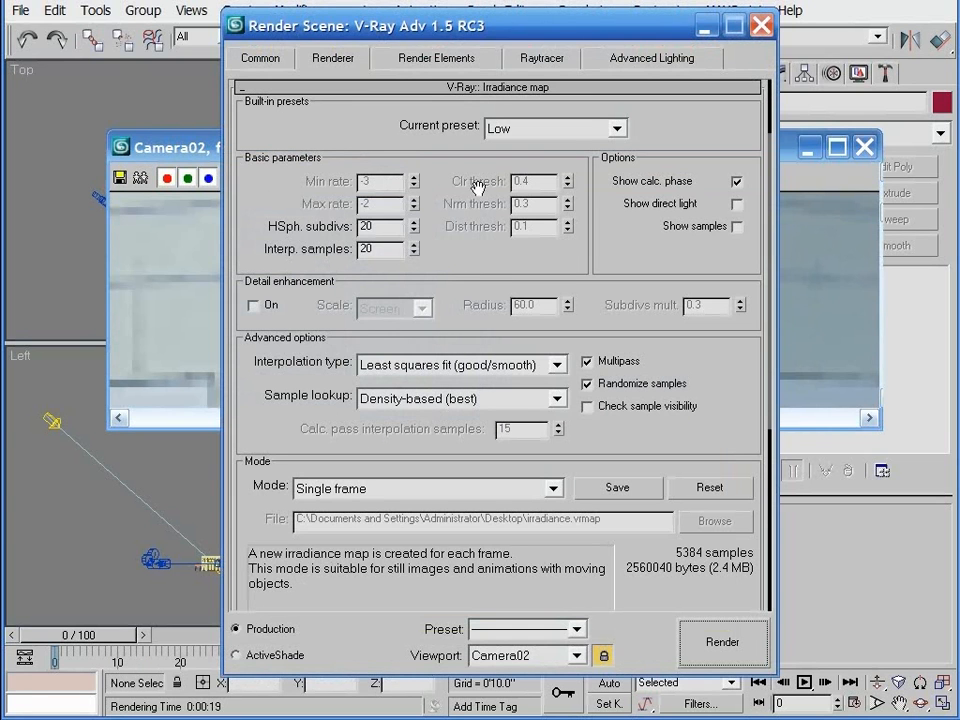
left_click(565, 136)
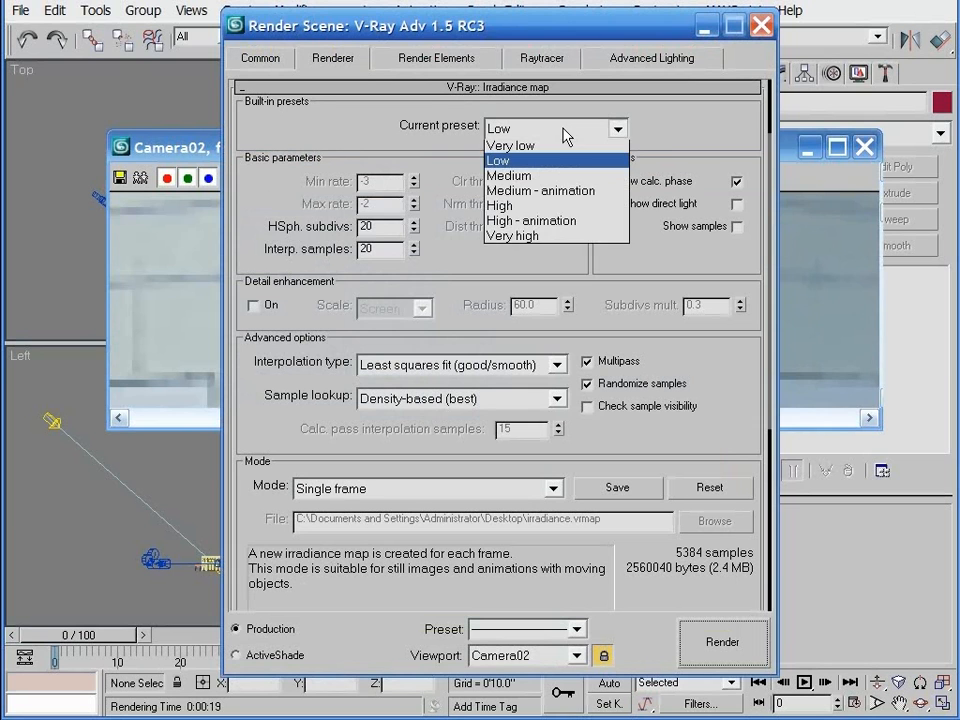
left_click(567, 133)
Clone the Camera02 rendered frame and place the clone below the original
left_click(704, 188)
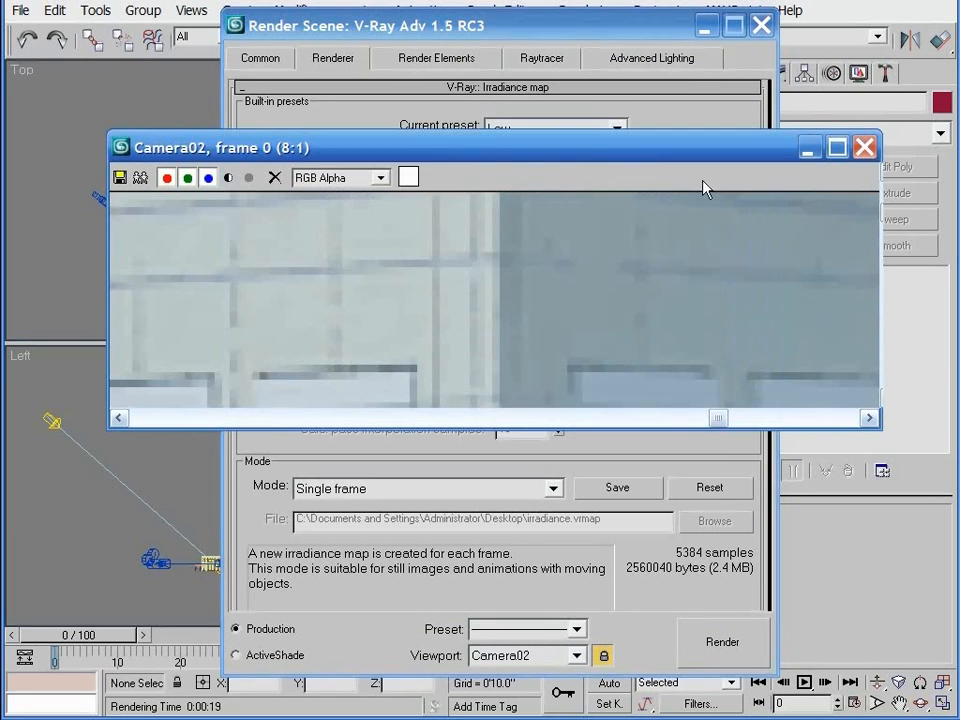
left_click(140, 177)
mouse_move(289, 227)
left_mouse_down()
mouse_move(318, 326)
mouse_move(281, 403)
mouse_move(299, 423)
left_mouse_up()
Render Camera02 with detail enhancement turned on and line up the clone beneath the new render for comparison
left_click(244, 103)
left_click(264, 311)
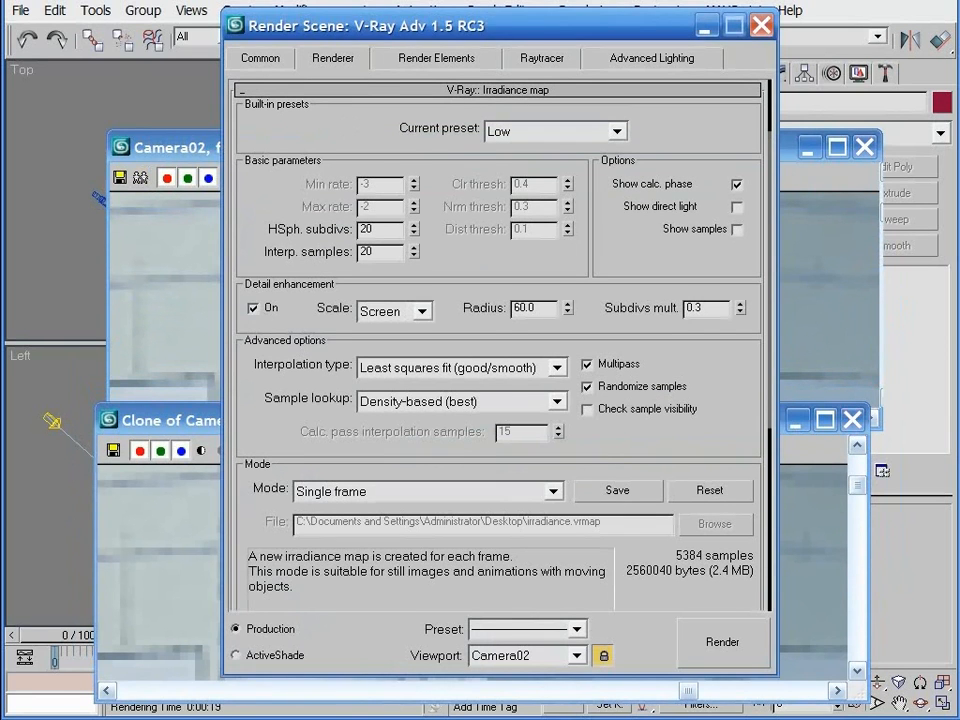
left_click(141, 237)
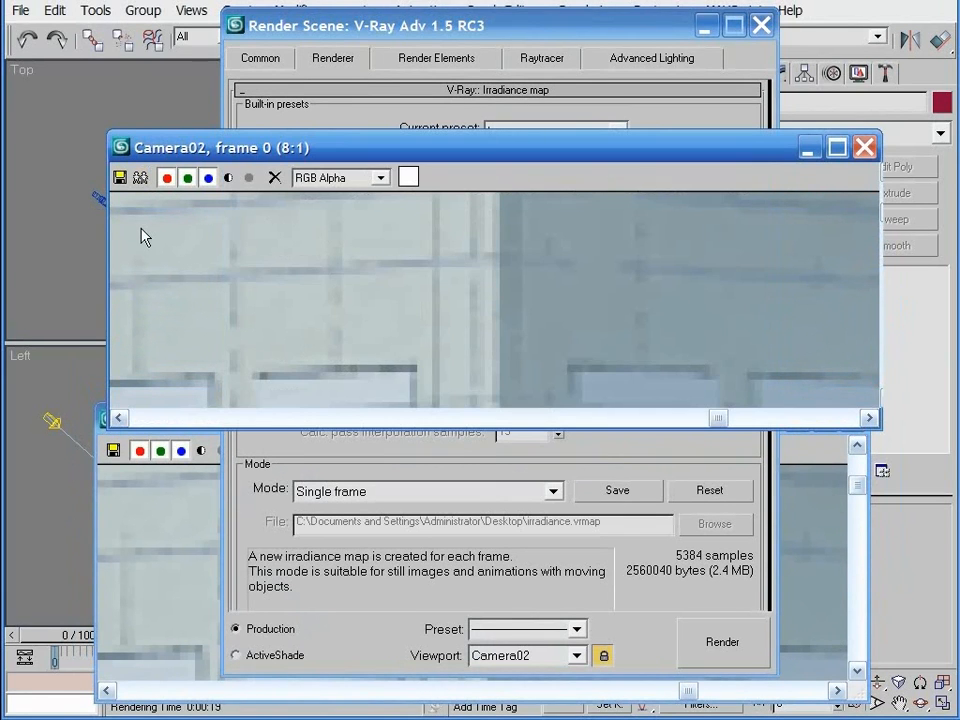
left_click(727, 655)
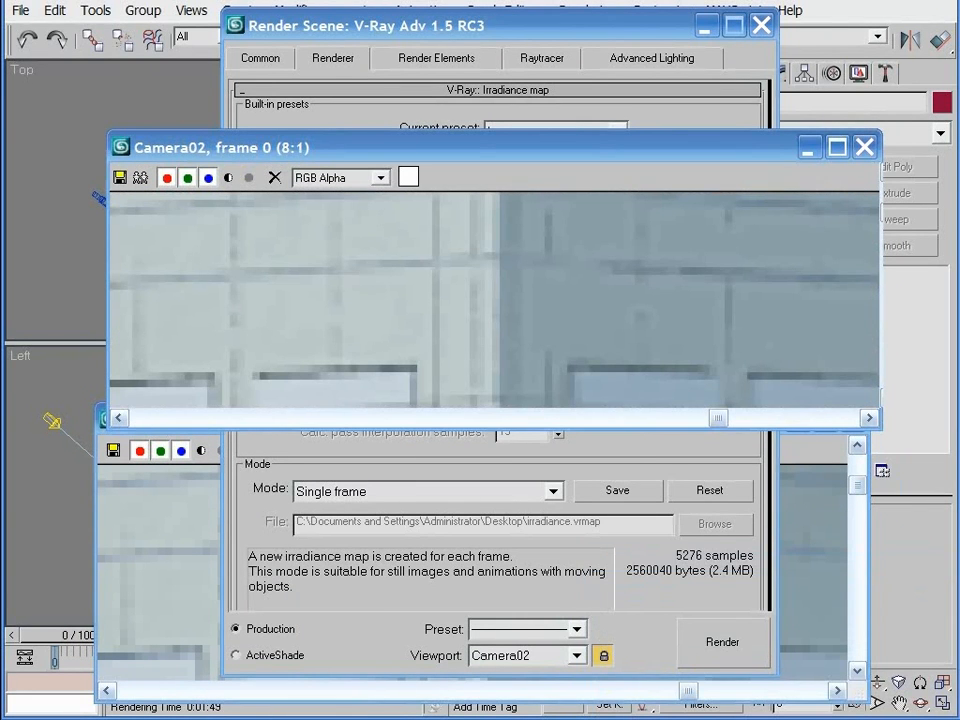
left_click(169, 538)
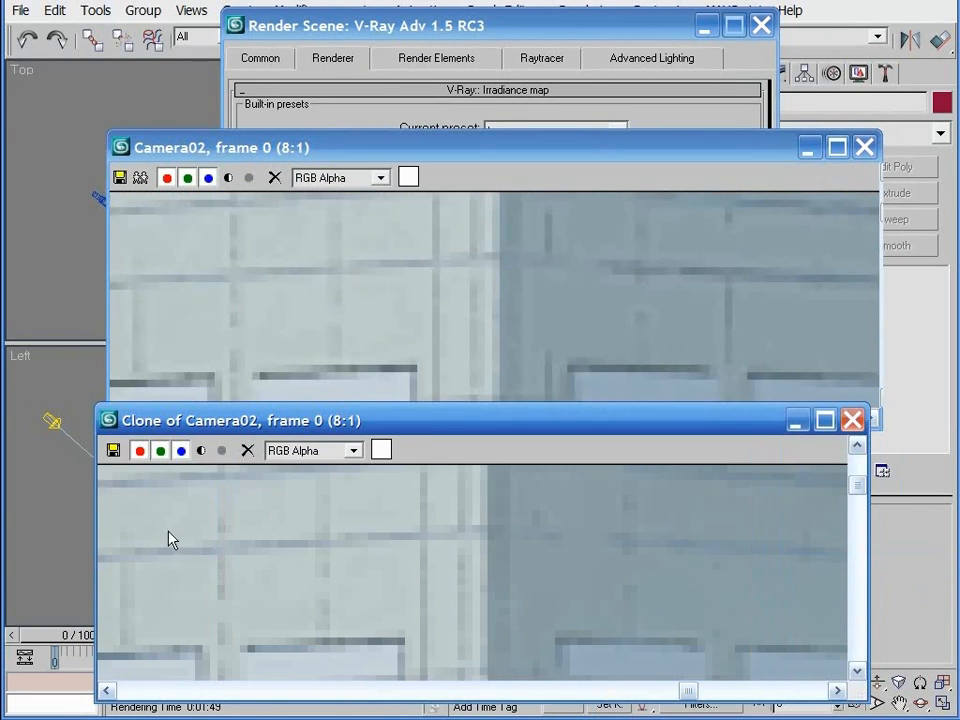
left_click_drag(424, 428, 462, 430)
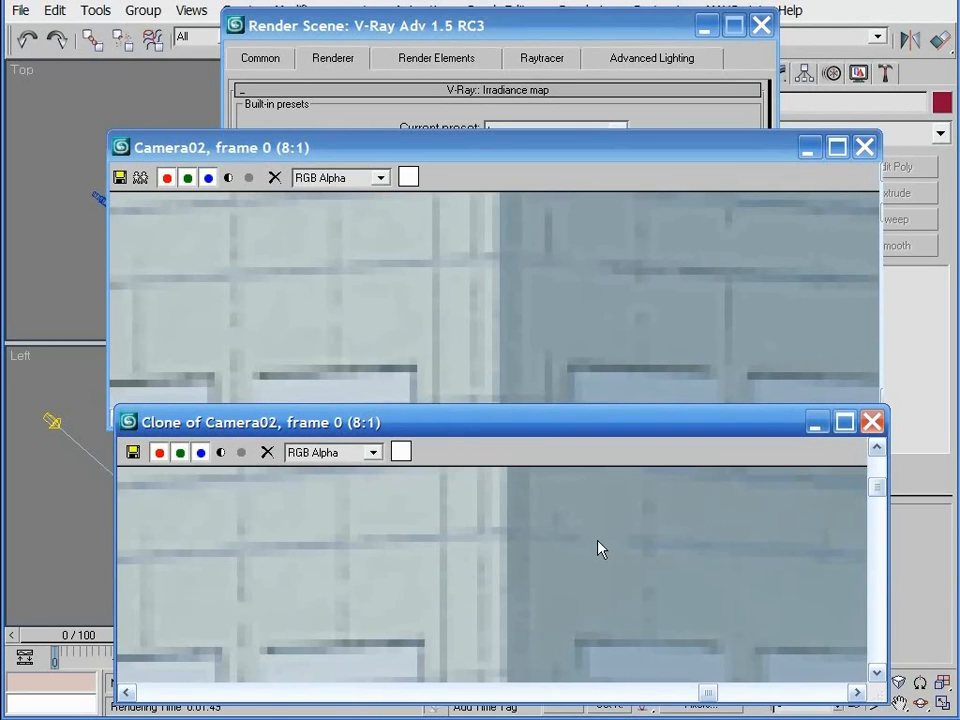
Turn off detail enhancement and set the irradiance map preset to High
left_click(662, 121)
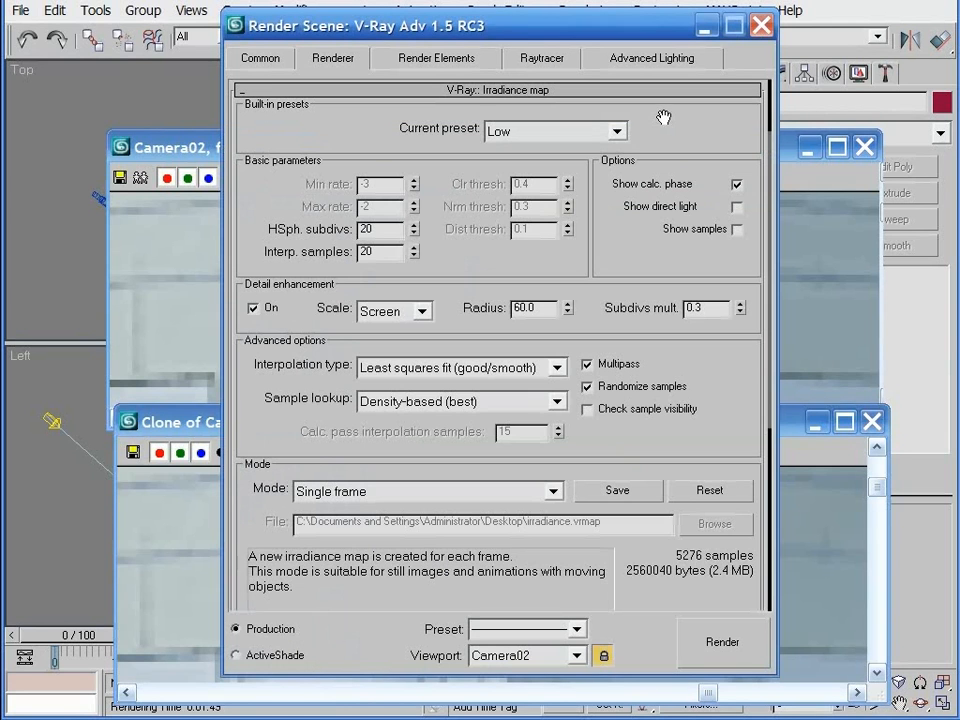
left_click(617, 131)
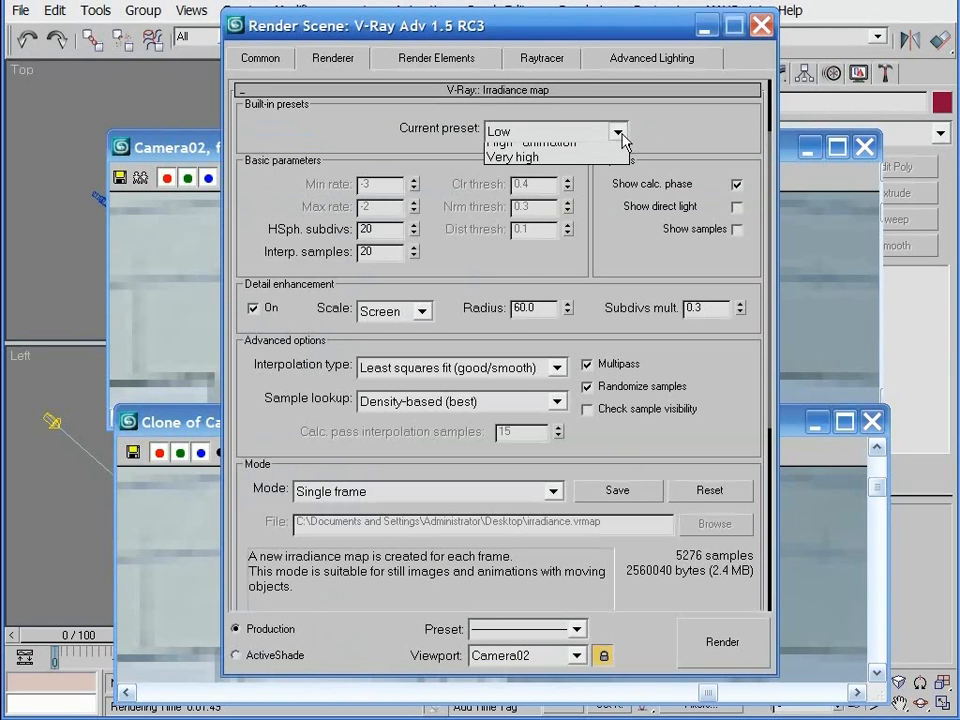
left_click(255, 313)
left_click(254, 309)
left_click(545, 131)
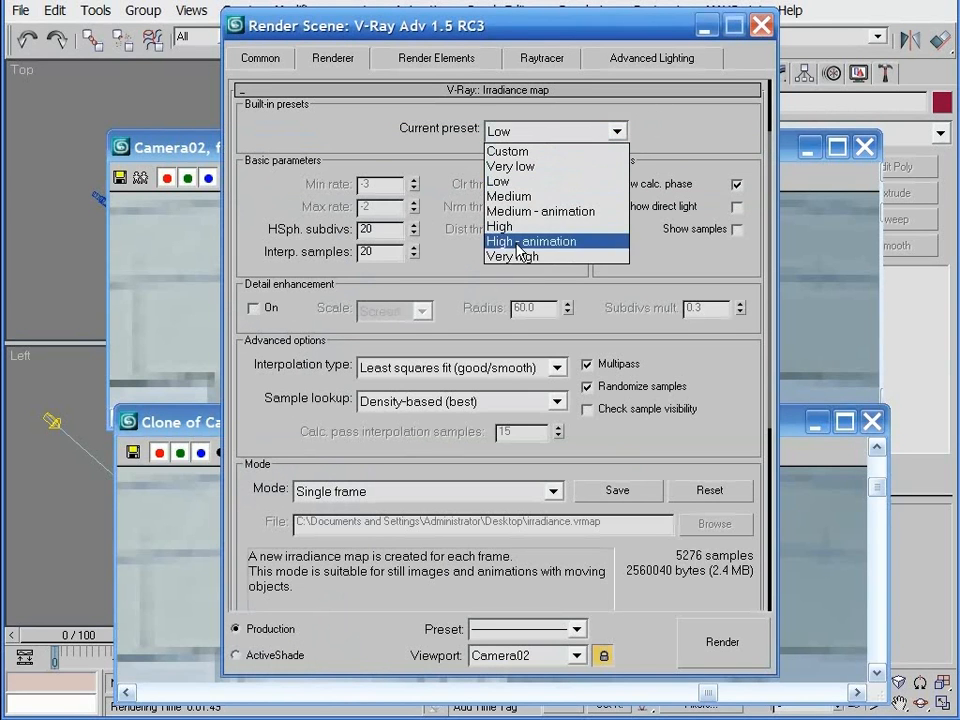
left_click(520, 232)
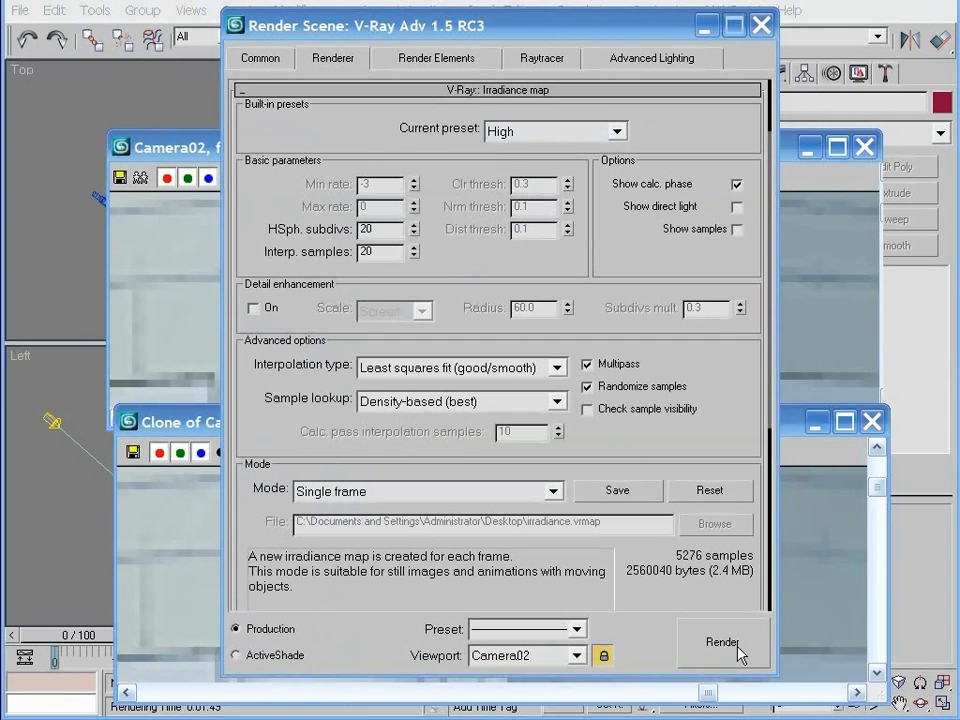
Render Camera02 again and compare the wall detail with the clone positioned beneath it
left_click(739, 653)
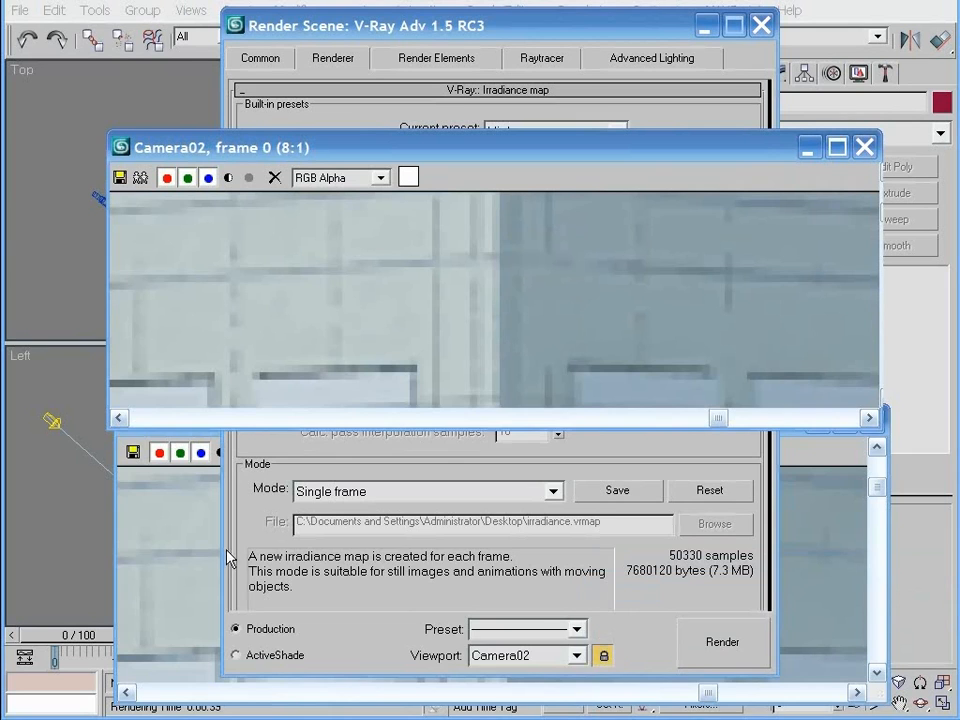
left_click(197, 556)
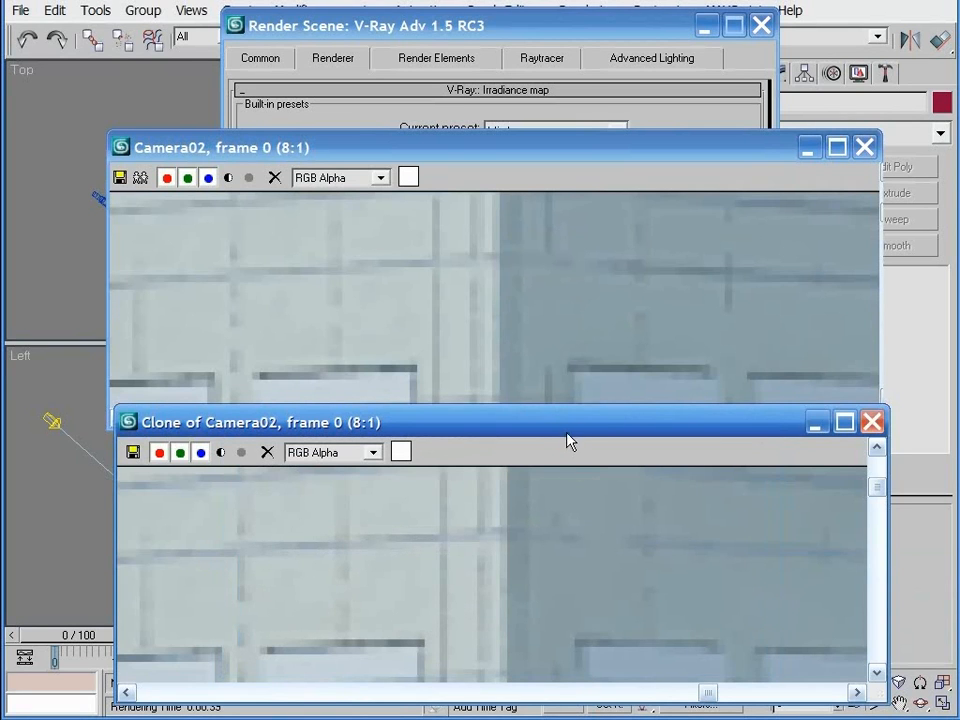
left_click_drag(567, 440, 566, 447)
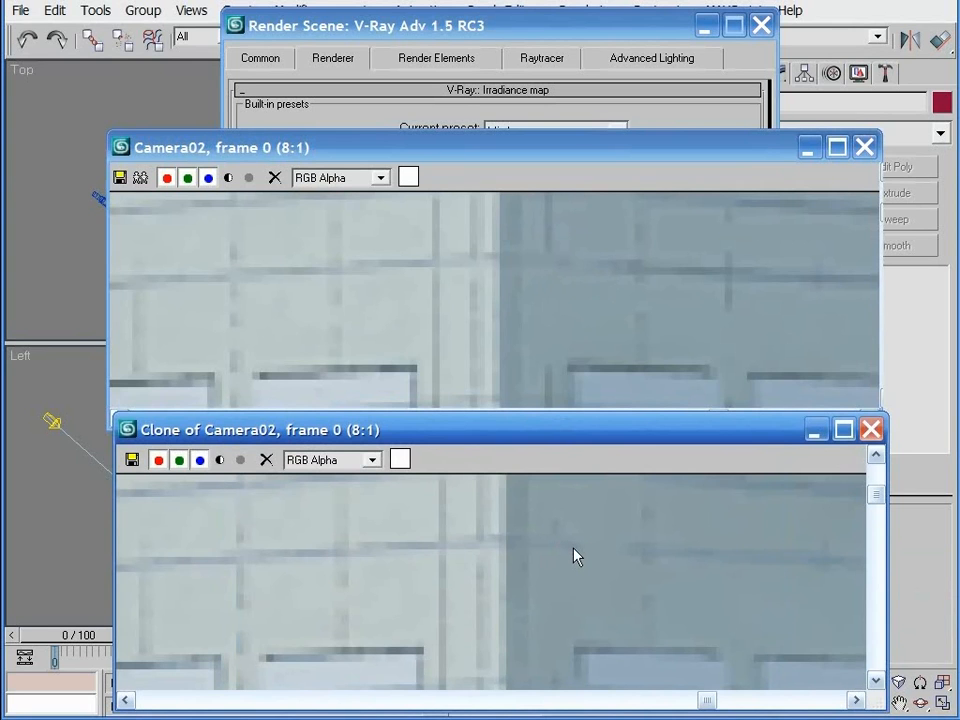
Switch detail enhancement on and back off, and collapse the irradiance map settings
left_click(671, 122)
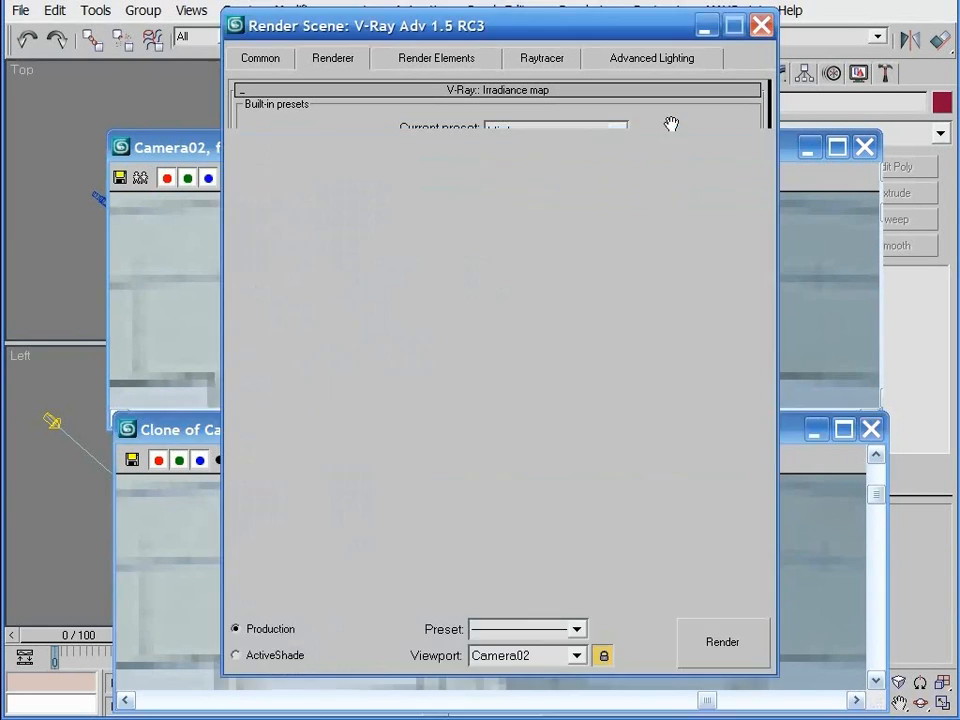
left_click(275, 316)
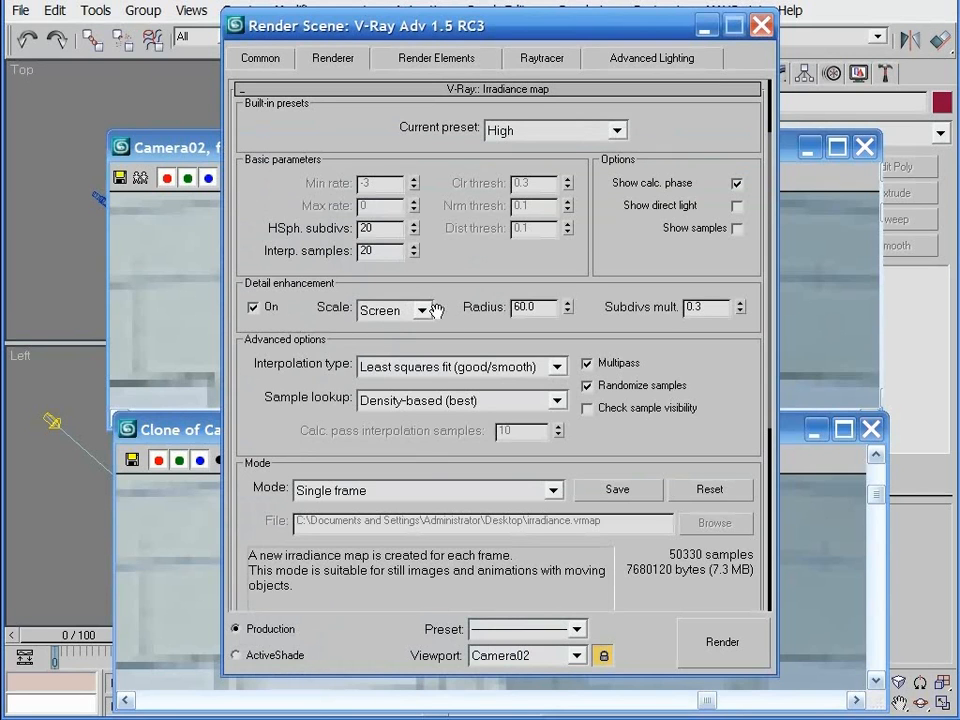
left_click(265, 313)
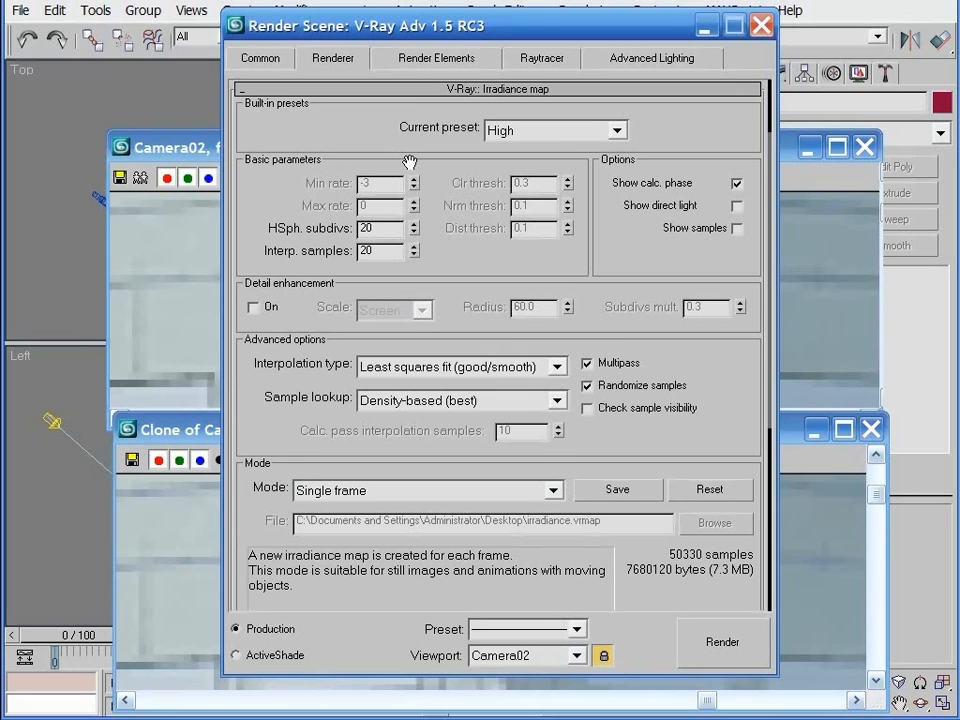
left_click(420, 91)
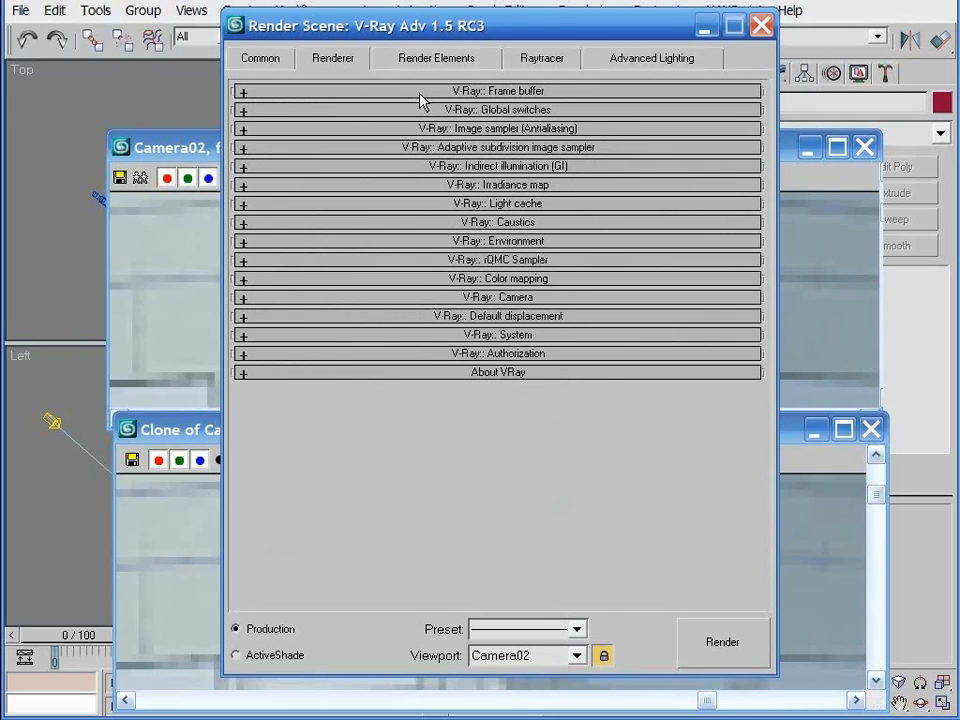